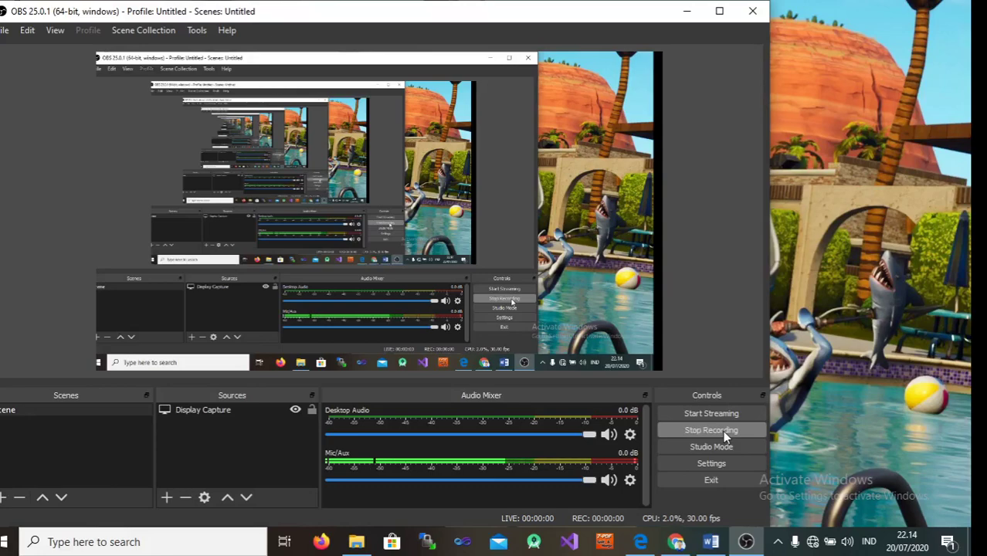
- Minimize the OBS Studio window to reveal the Windows desktop
left_click(686, 14)
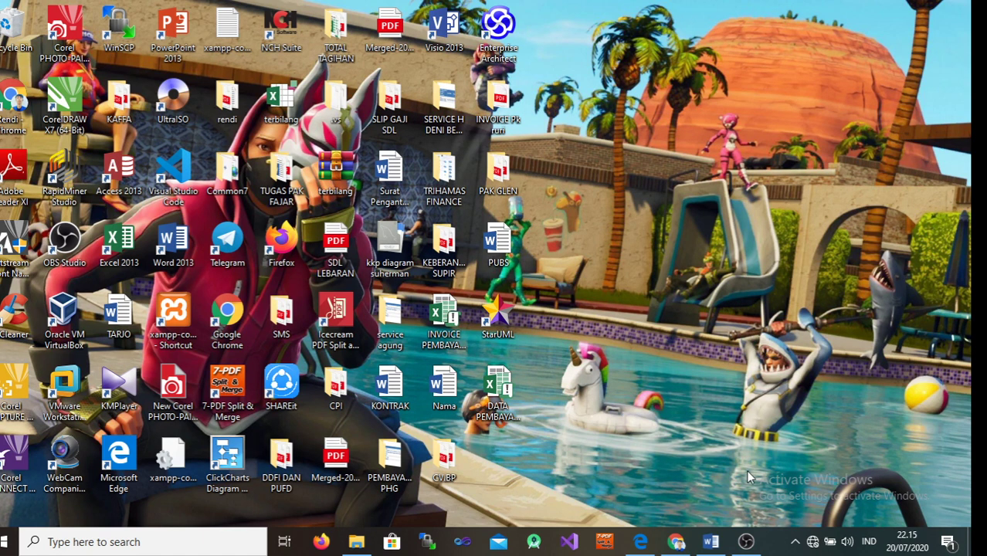
- Bring the Word report forward and scroll up to the KATA PENGANTAR foreword on page i
left_click(712, 542)
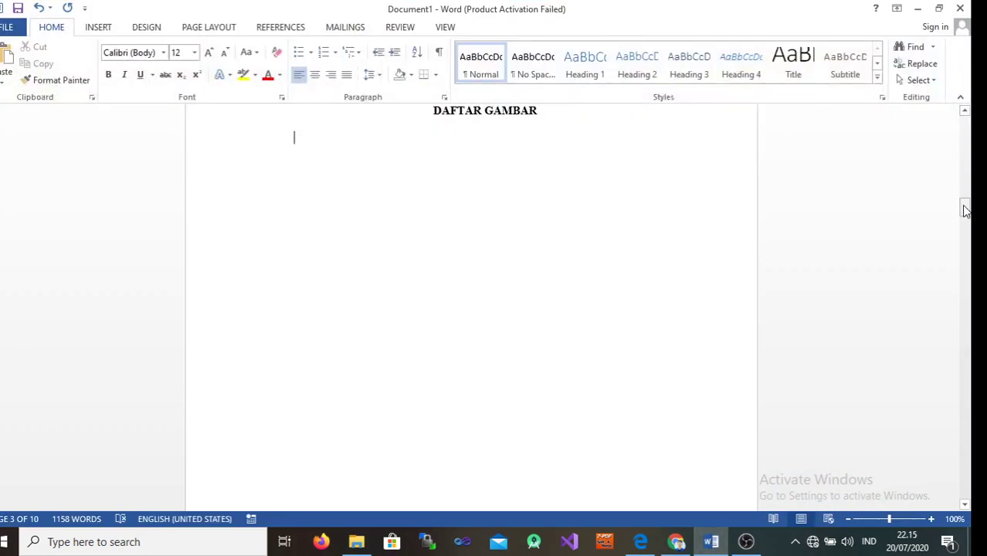
mouse_move(965, 210)
left_mouse_down()
mouse_move(967, 152)
mouse_move(965, 203)
left_mouse_up()
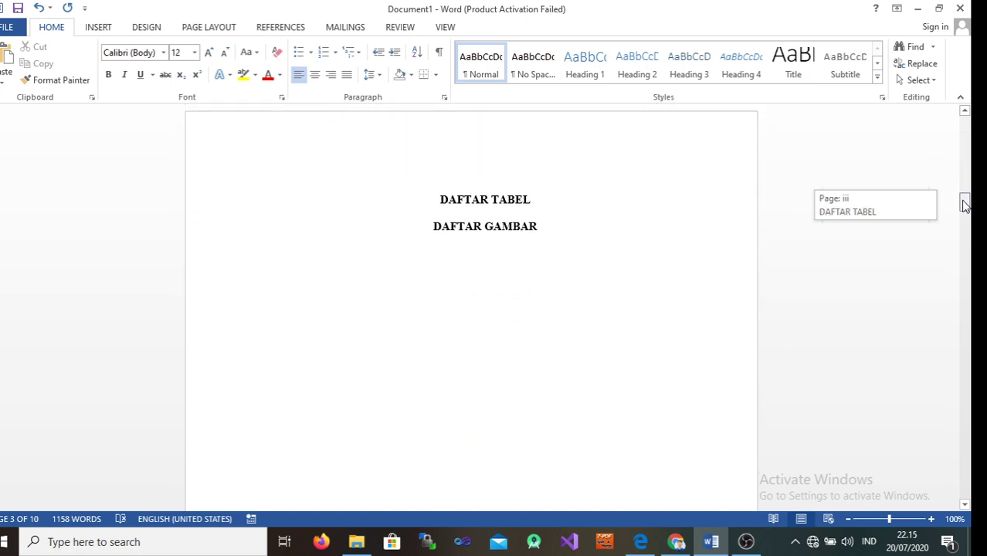
mouse_move(965, 202)
left_mouse_down()
mouse_move(968, 131)
mouse_move(973, 209)
mouse_move(960, 164)
left_mouse_up()
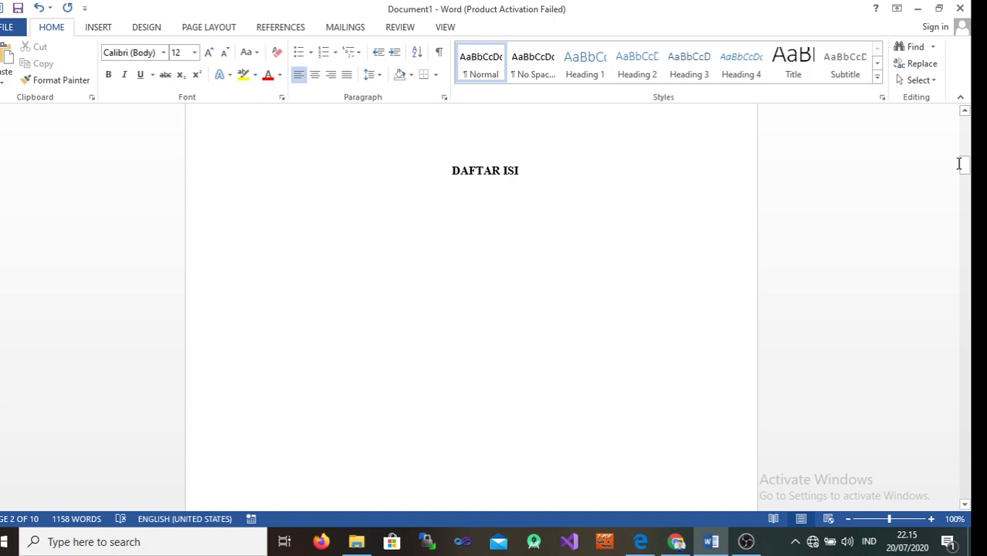
left_click_drag(972, 171, 972, 132)
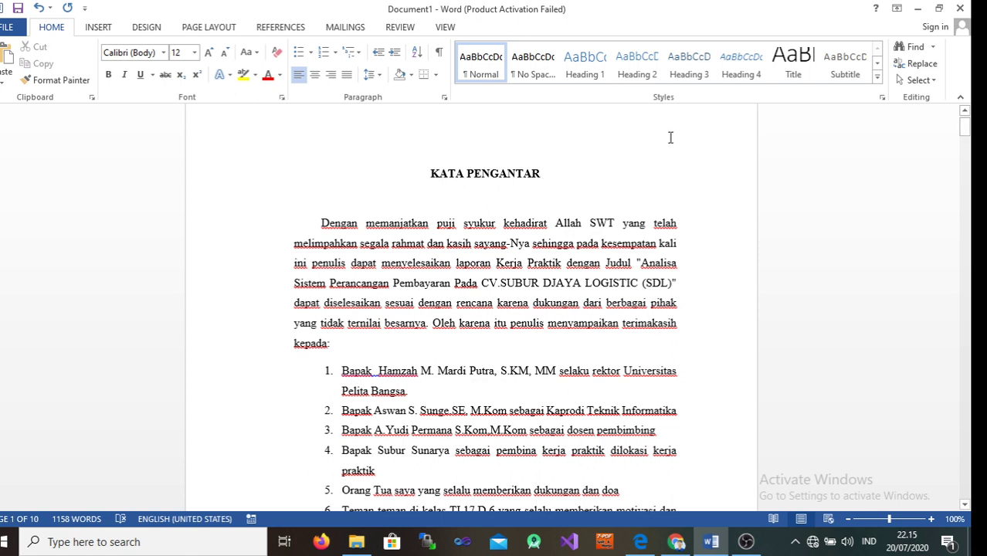
- Preview the Table of Contents layouts under REFERENCES and dismiss them without inserting one
left_click(269, 29)
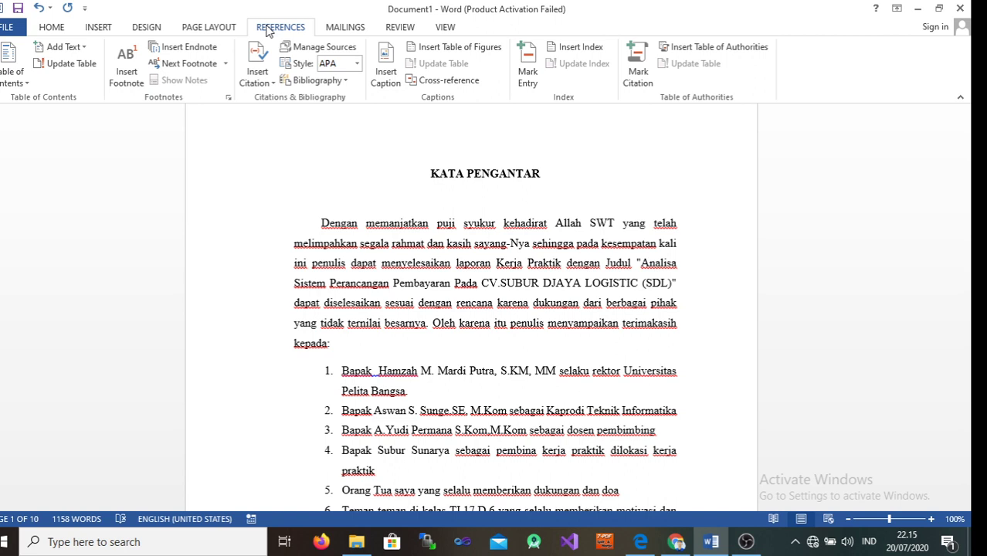
left_click(27, 83)
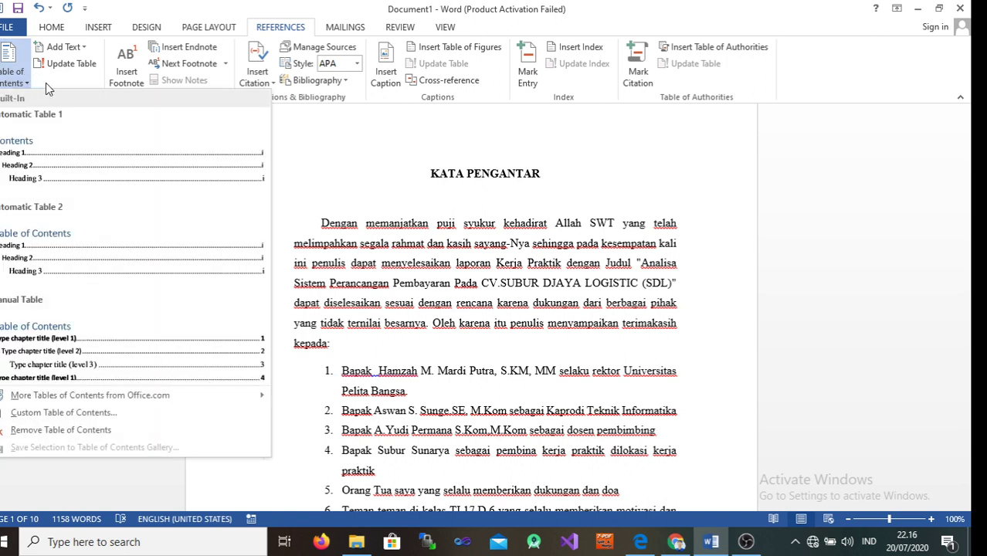
left_click(307, 132)
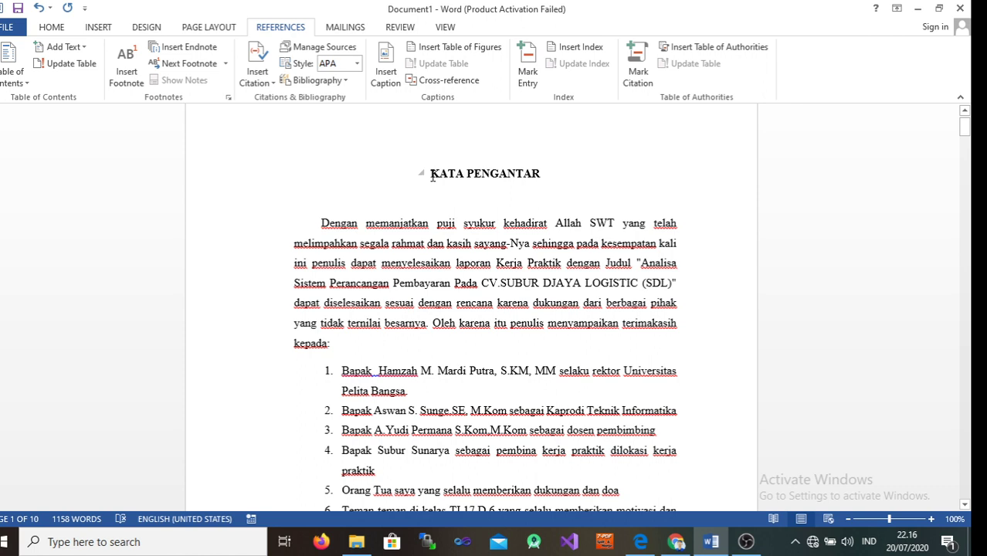
- Apply the Heading 1 style to the KATA PENGANTAR title
left_click_drag(430, 174, 533, 171)
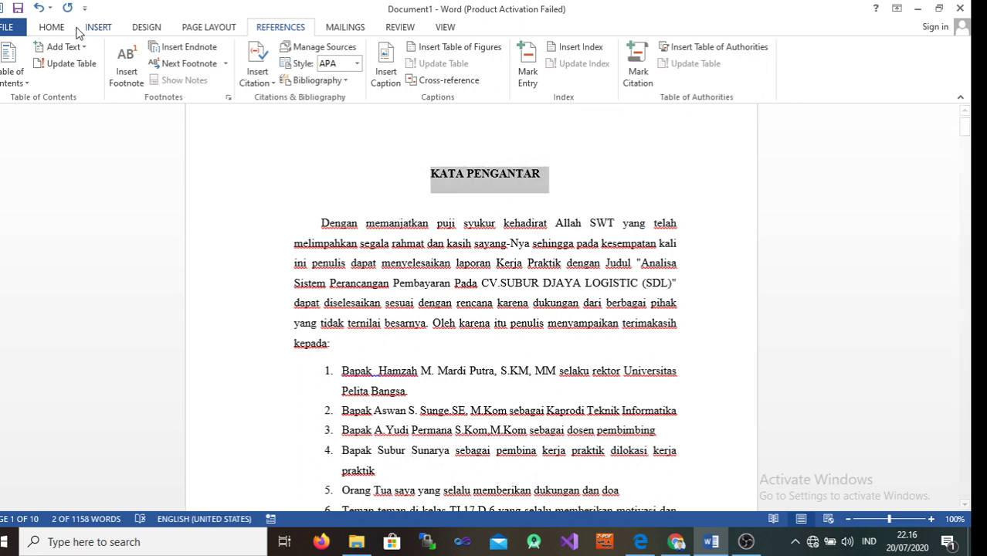
left_click(51, 27)
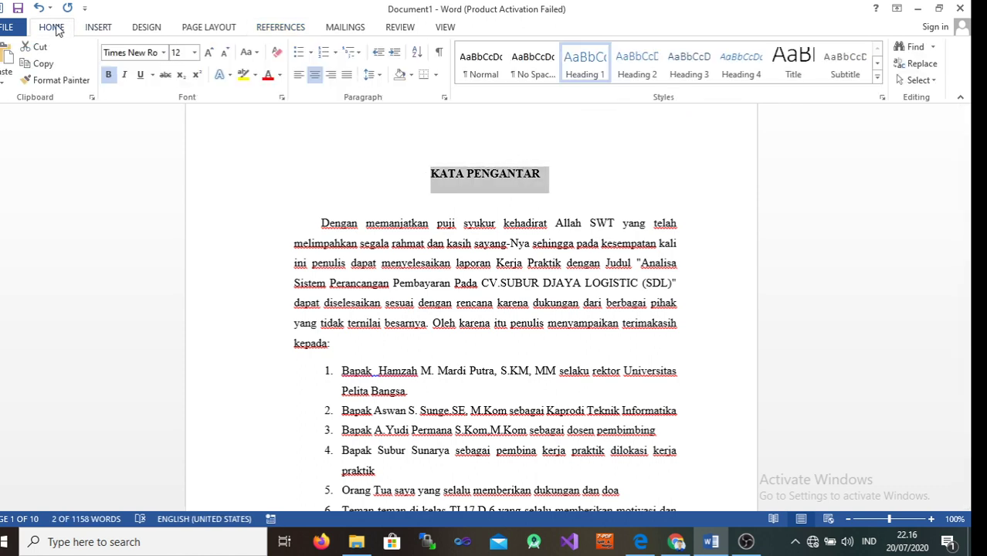
left_click(586, 68)
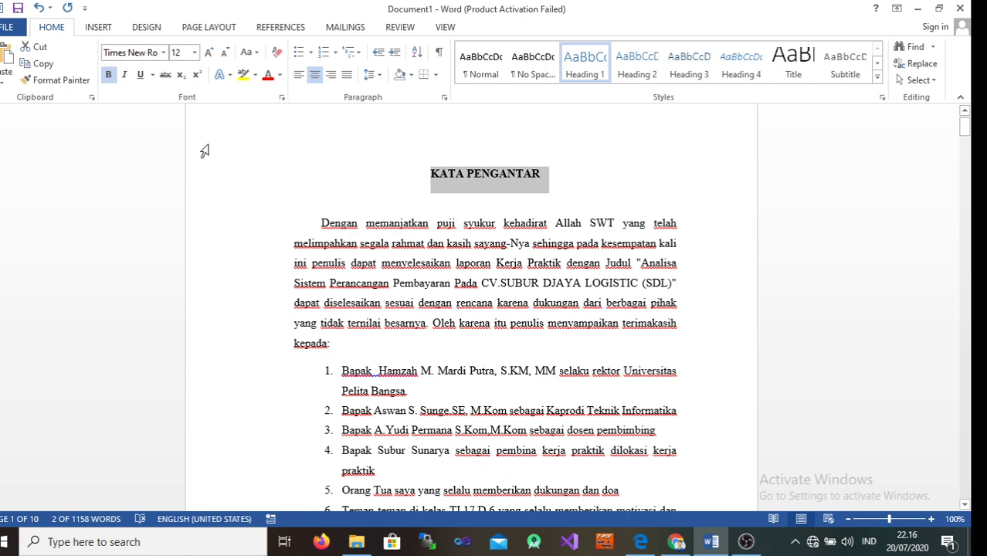
left_click(272, 30)
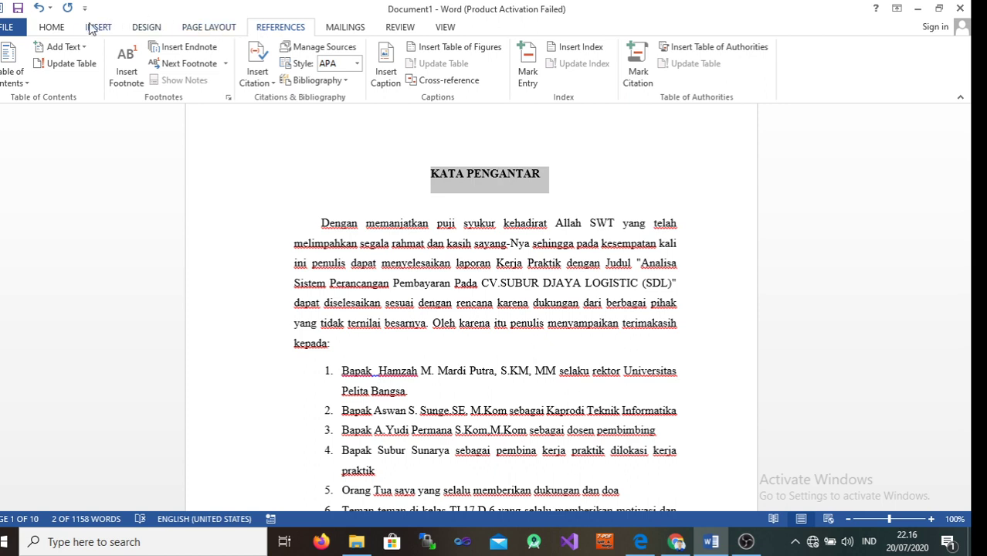
left_click(54, 28)
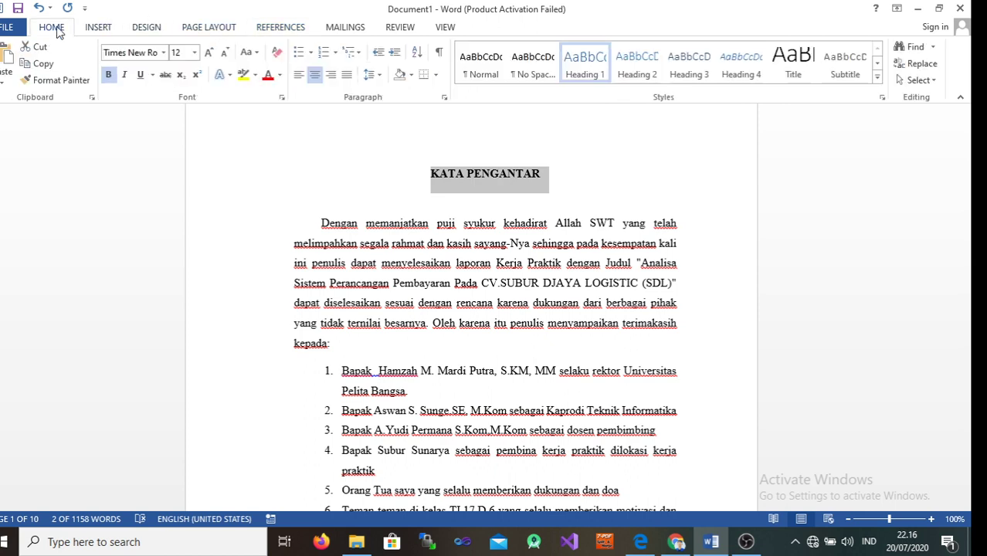
- Copy the KATA PENGANTAR formatting with Format Painter and move down to DAFTAR ISI
left_click(206, 28)
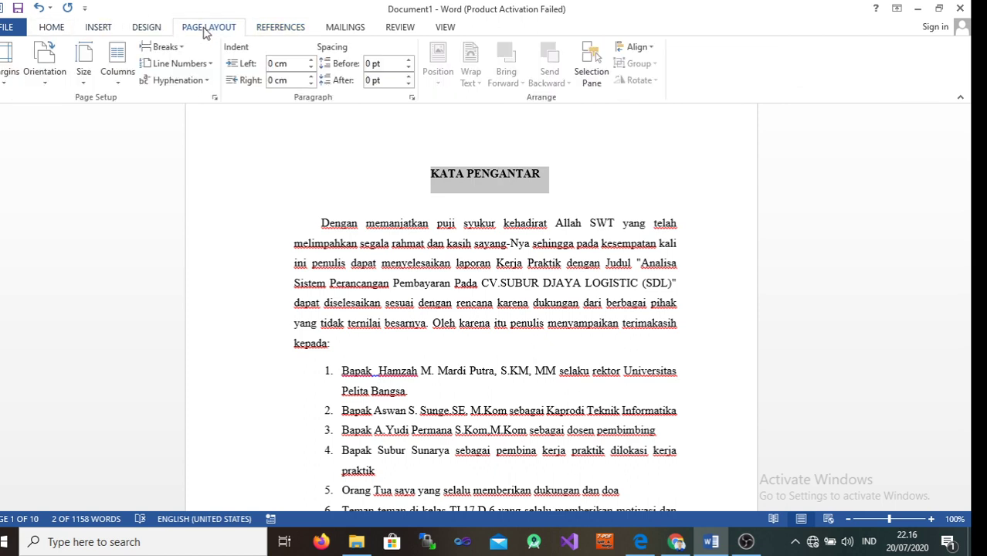
left_click(45, 30)
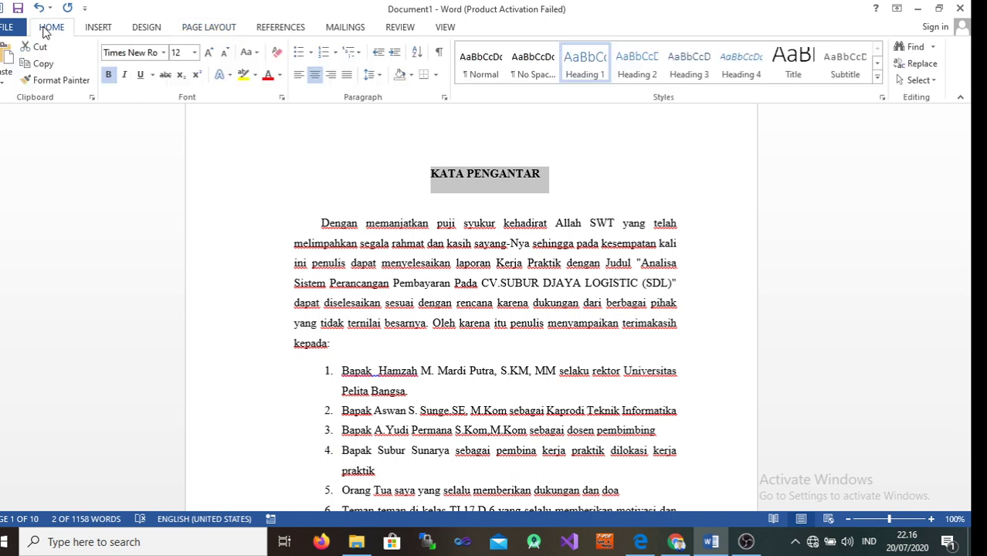
left_click(70, 80)
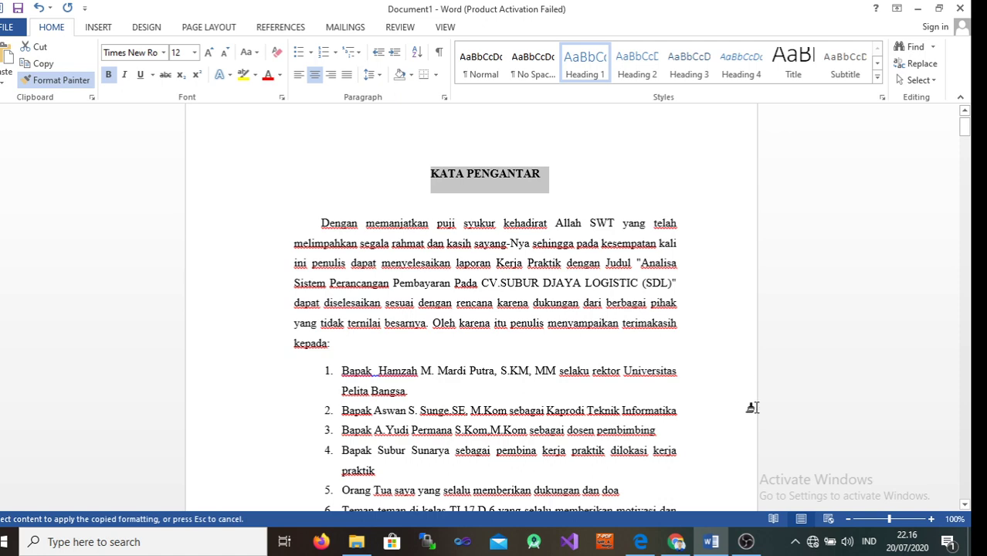
left_click(294, 199)
left_click(494, 371)
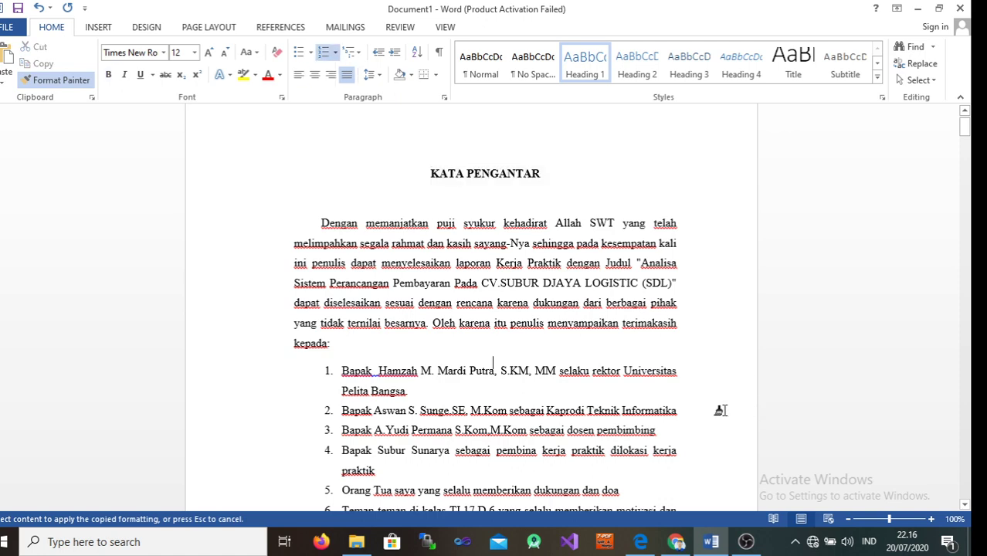
key("Down")
key("Down")
key("Down")
key("Down")
key("Down")
key("Down")
key("Down")
key("Down")
key("Down")
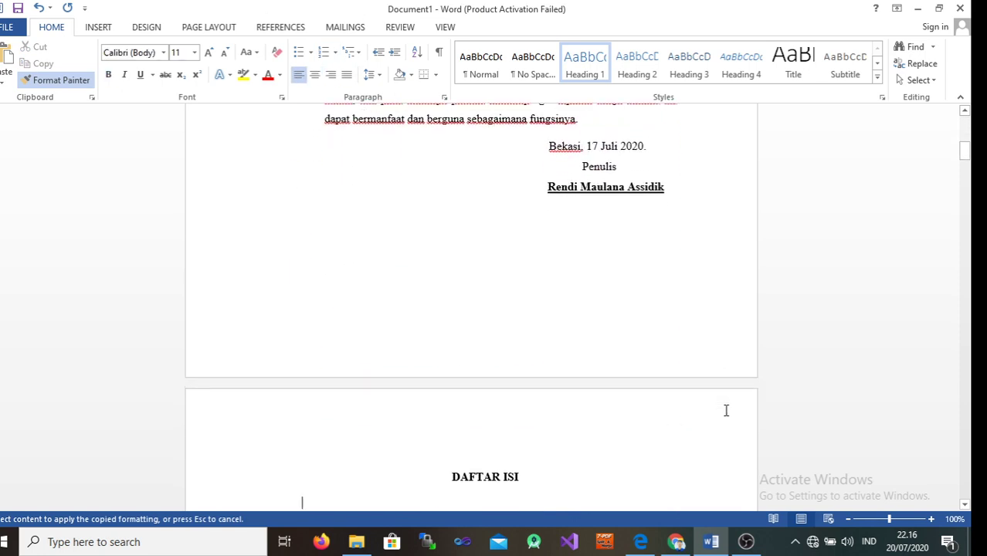
key("Down")
key("Down")
key("Down")
key("Down")
key("Down")
key("Down")
key("Down")
key("Down")
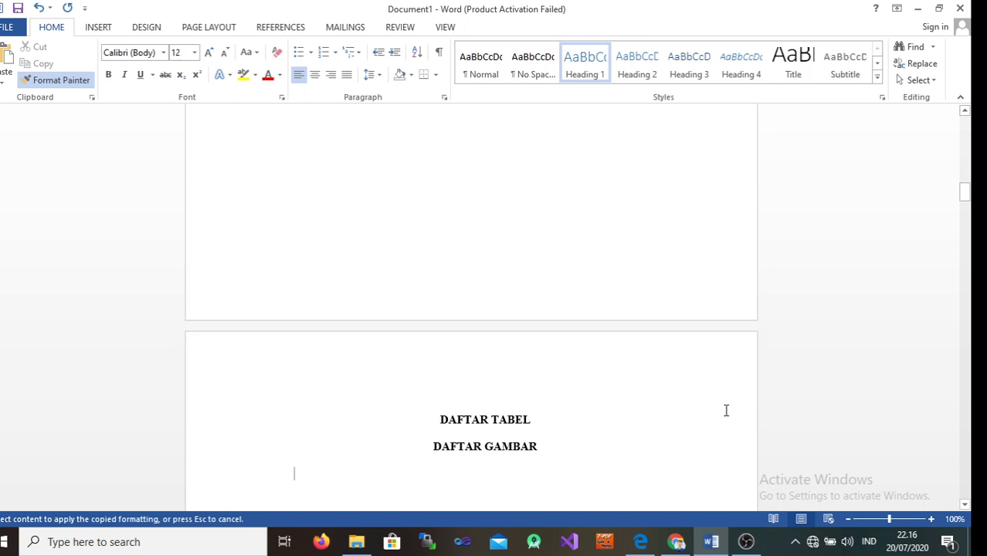
key("Up")
key("Up")
key("Up")
key("Up")
key("Up")
key("Up")
key("Up")
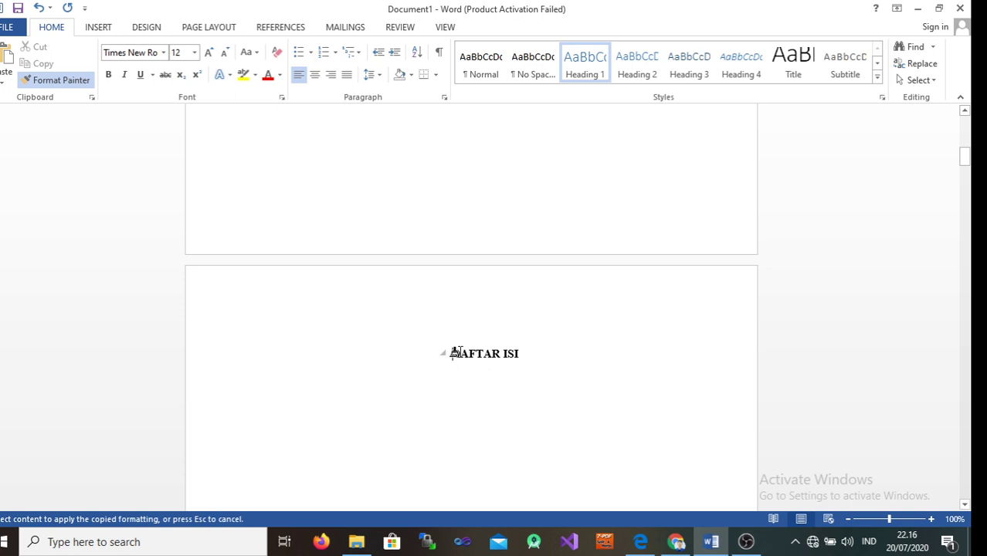
- Paint the heading format onto DAFTAR ISI and add an empty line below it
left_click_drag(449, 356, 521, 355)
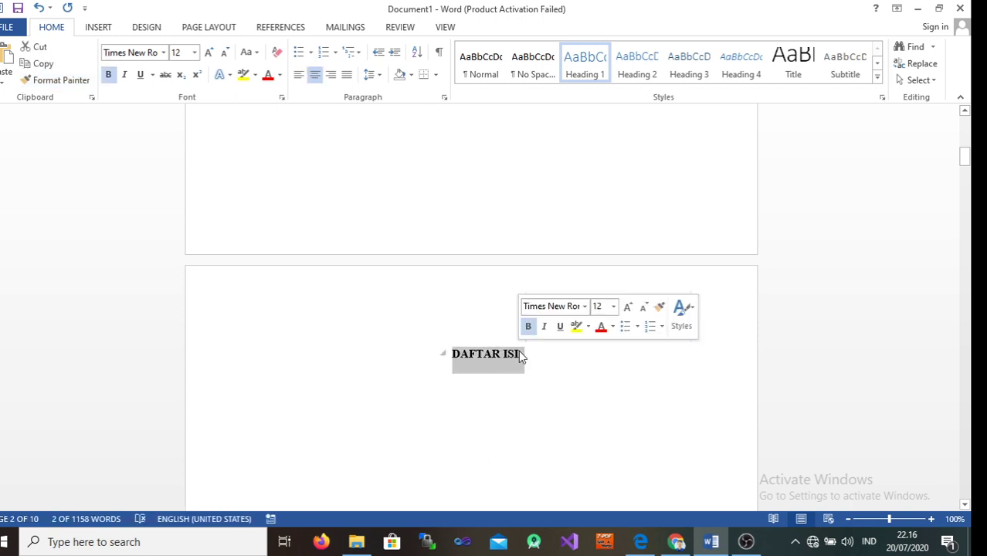
left_click(550, 374)
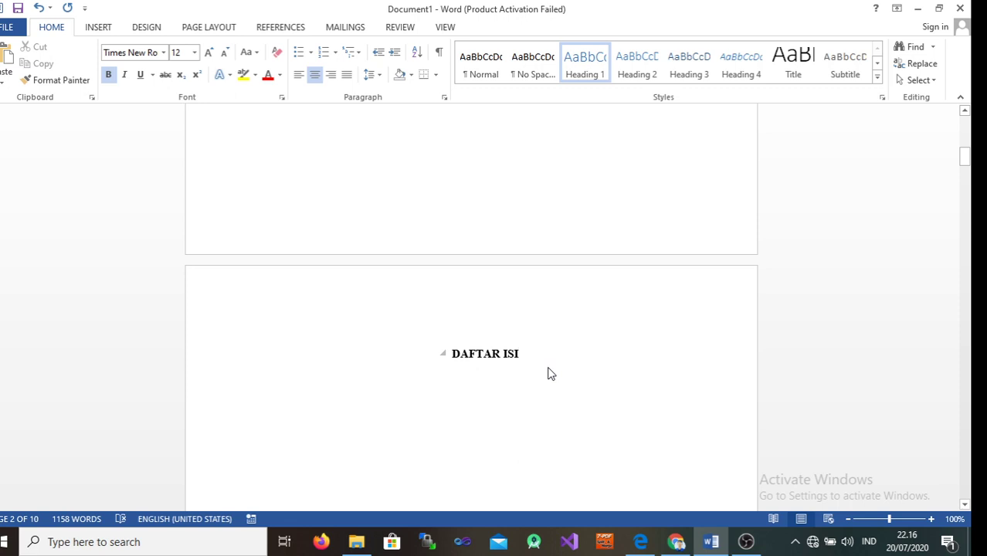
key("Return")
key("Down")
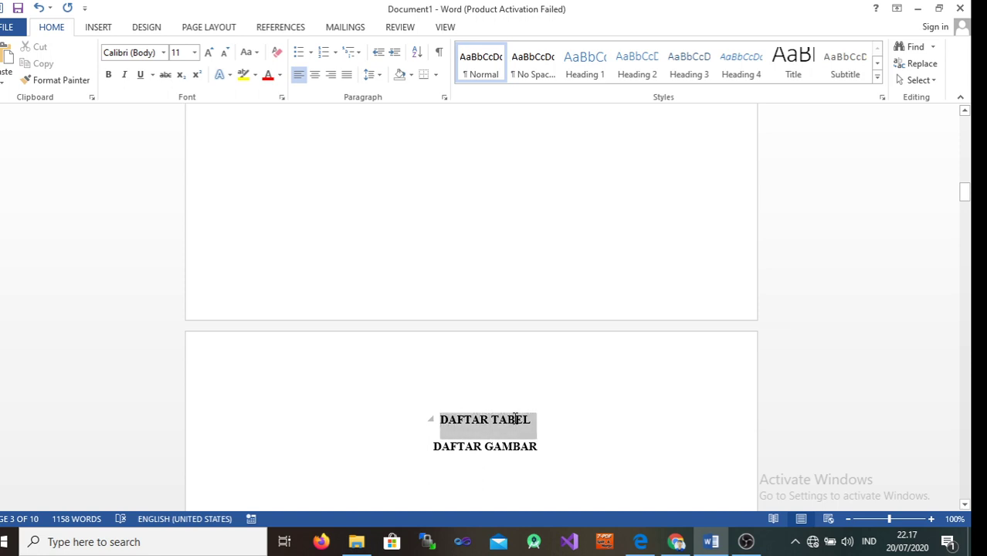
- Copy the DAFTAR TABEL heading format onto DAFTAR GAMBAR
left_click_drag(440, 420, 532, 421)
left_click(39, 80)
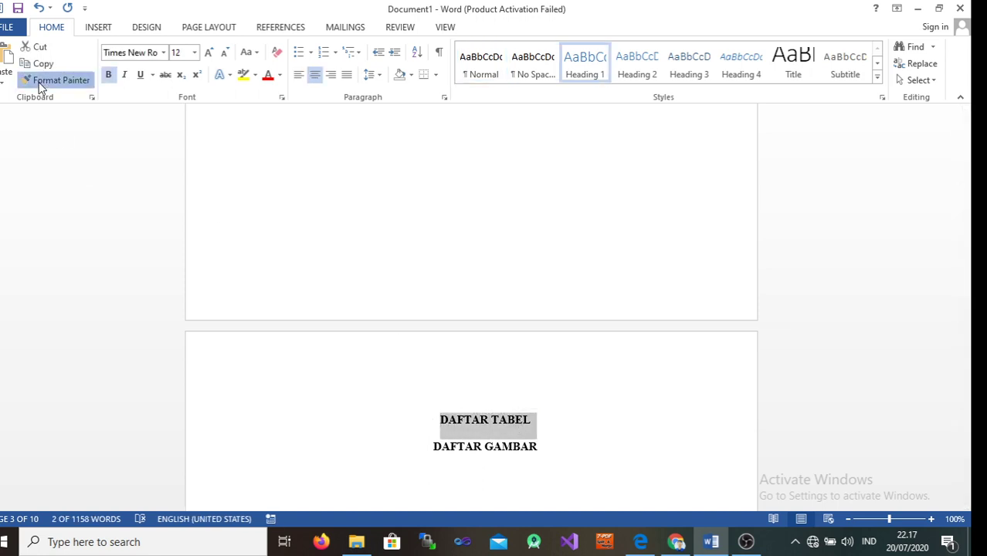
left_click(437, 445)
left_click_drag(438, 445, 530, 449)
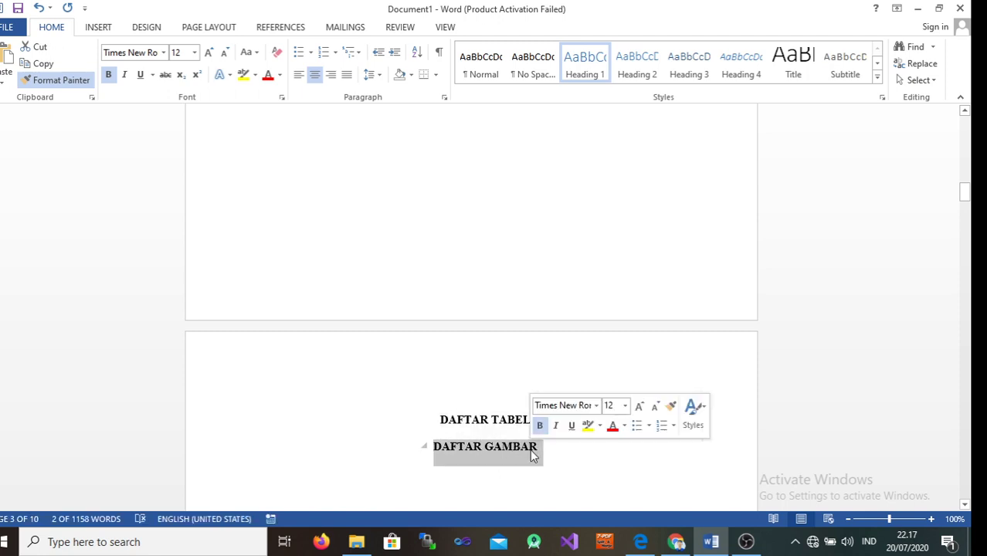
left_click(587, 473)
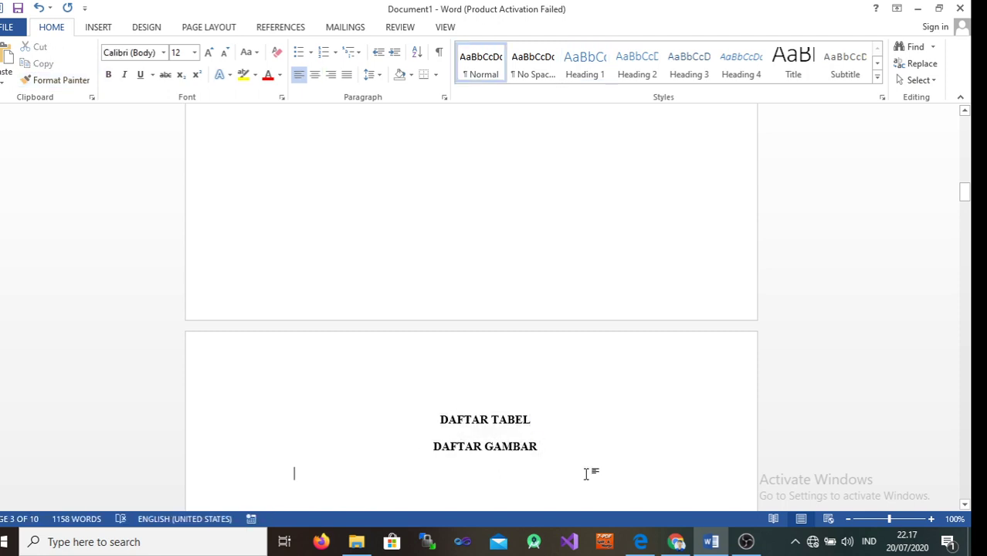
- Reset the DAFTAR LAMPIRAN, BAB I and I. PENDAHULUAN lines to the Normal style
key("Down")
key("Page_Down")
key("Down")
key("Down")
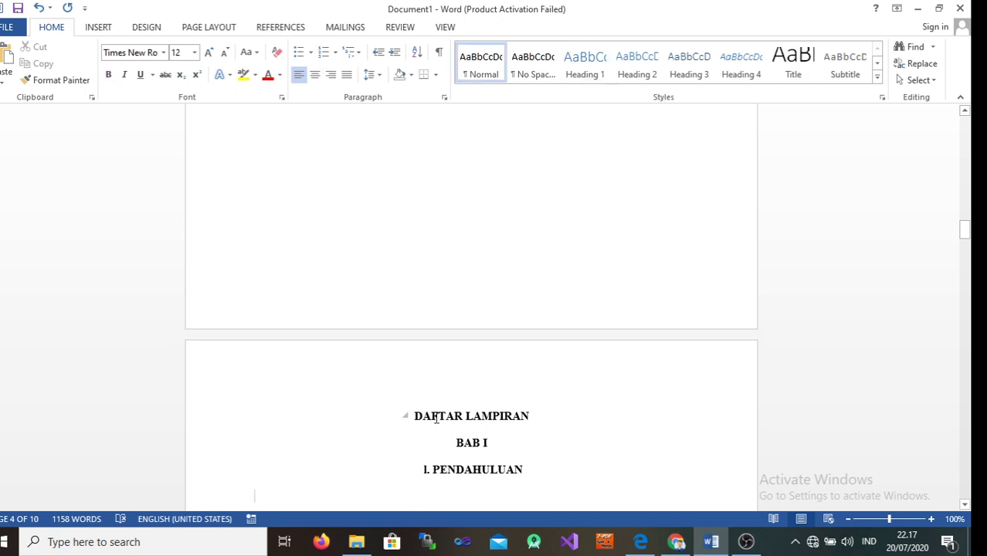
left_click_drag(415, 415, 510, 471)
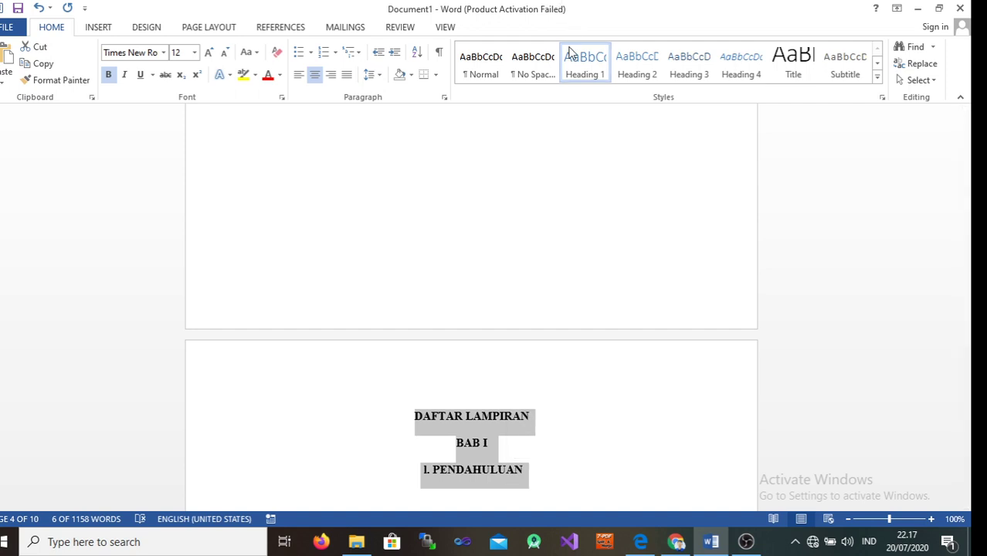
left_click(482, 72)
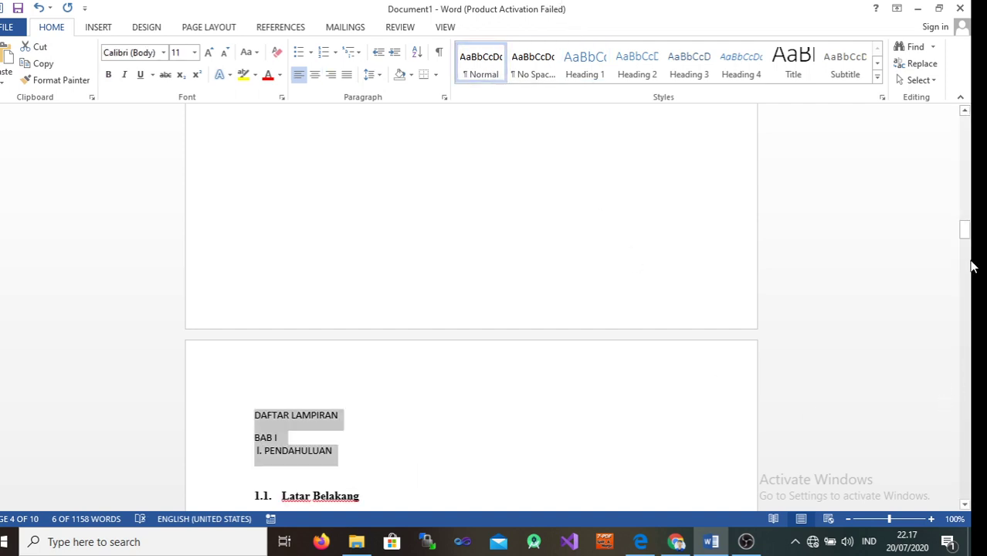
left_click_drag(964, 237, 964, 204)
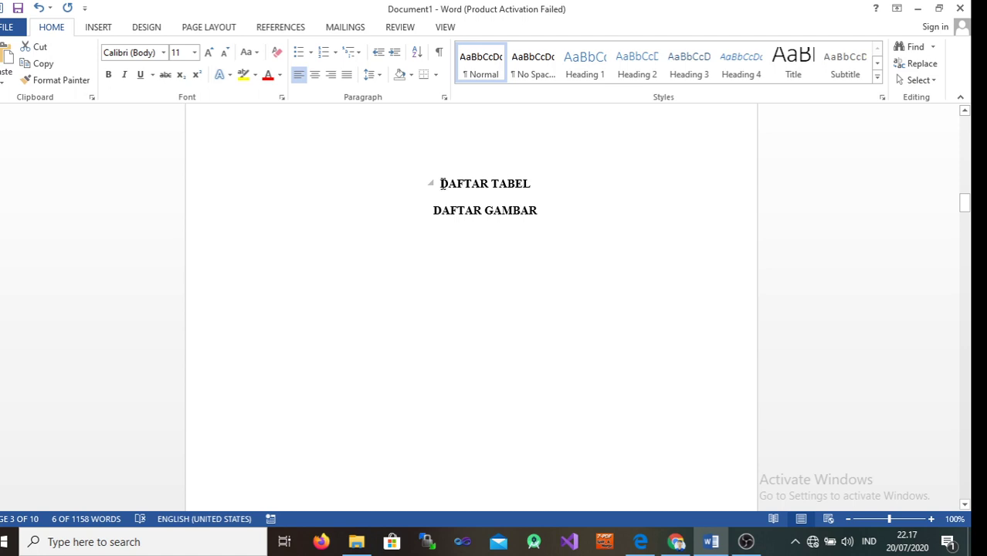
- Paint the DAFTAR TABEL format onto DAFTAR LAMPIRAN, BAB I and I. PENDAHULUAN
left_click_drag(441, 183, 533, 186)
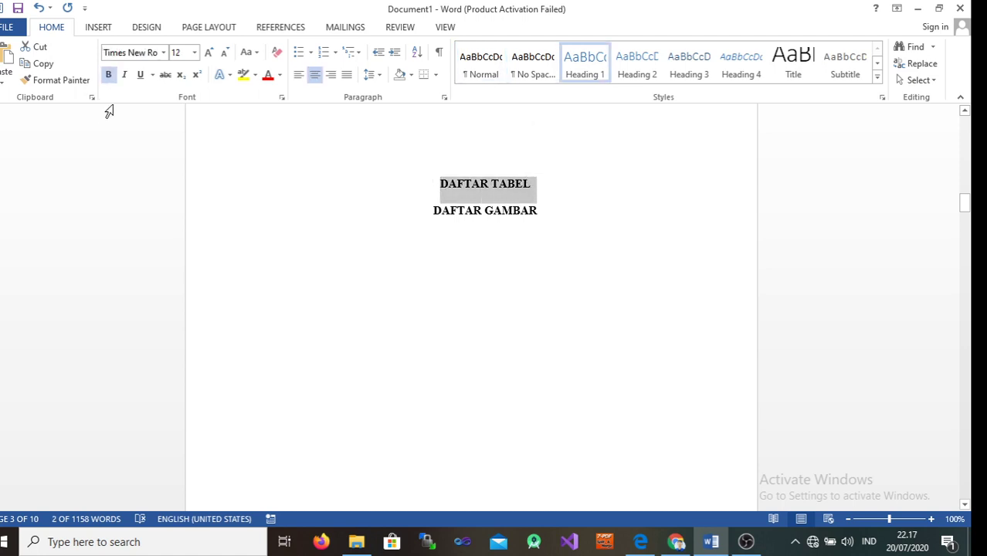
left_click(76, 82)
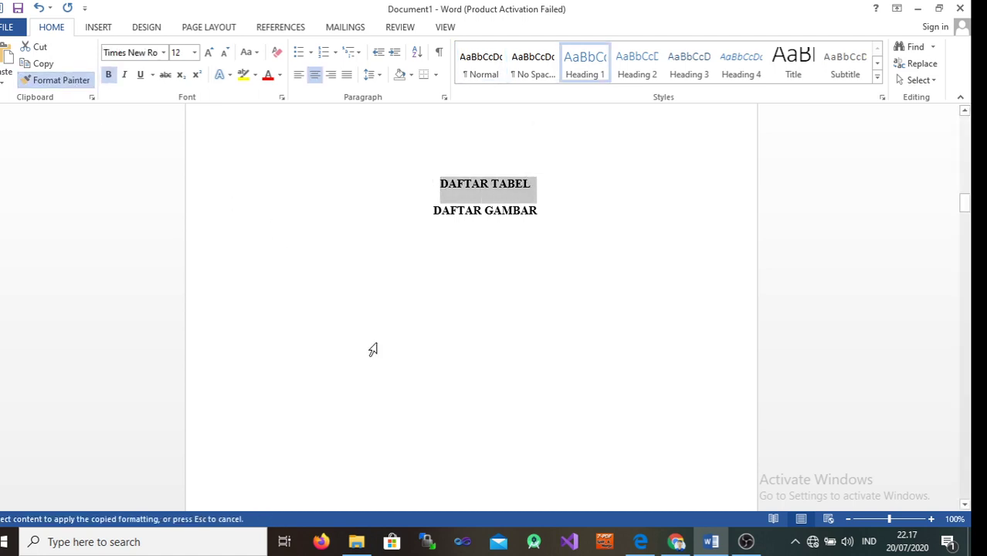
key("Down")
key("Down")
key("Down")
key("Down")
key("Down")
key("Down")
key("Down")
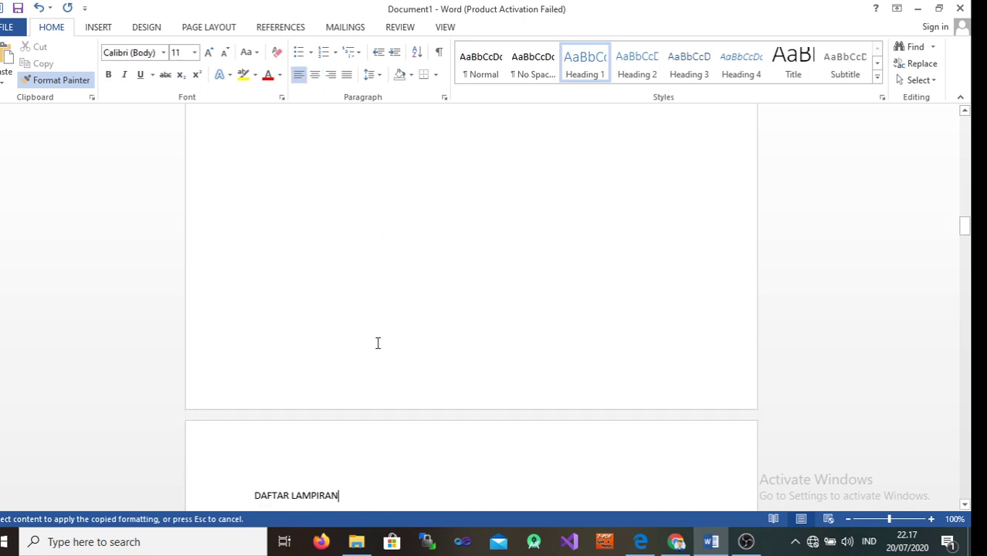
key("Down")
key("Down")
key("Down")
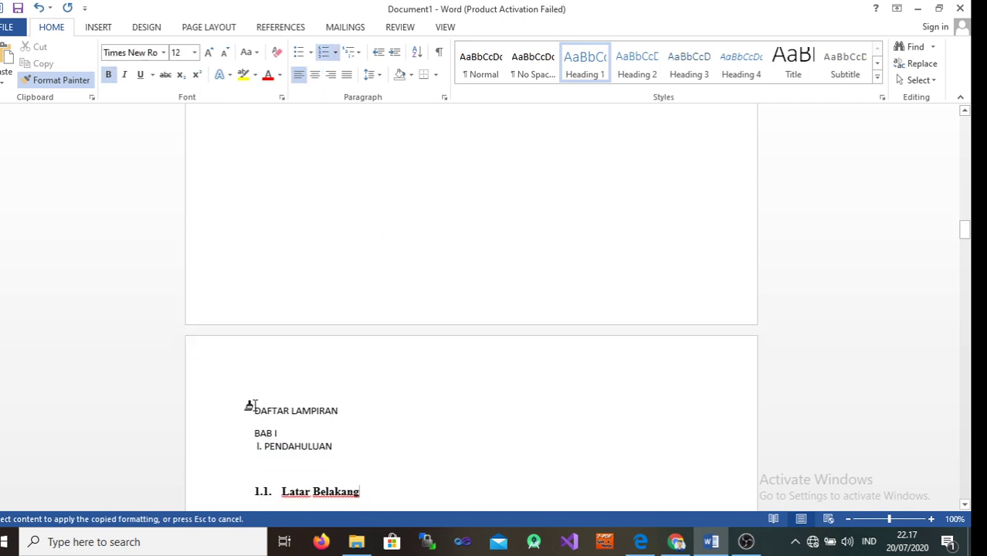
left_click_drag(249, 408, 321, 451)
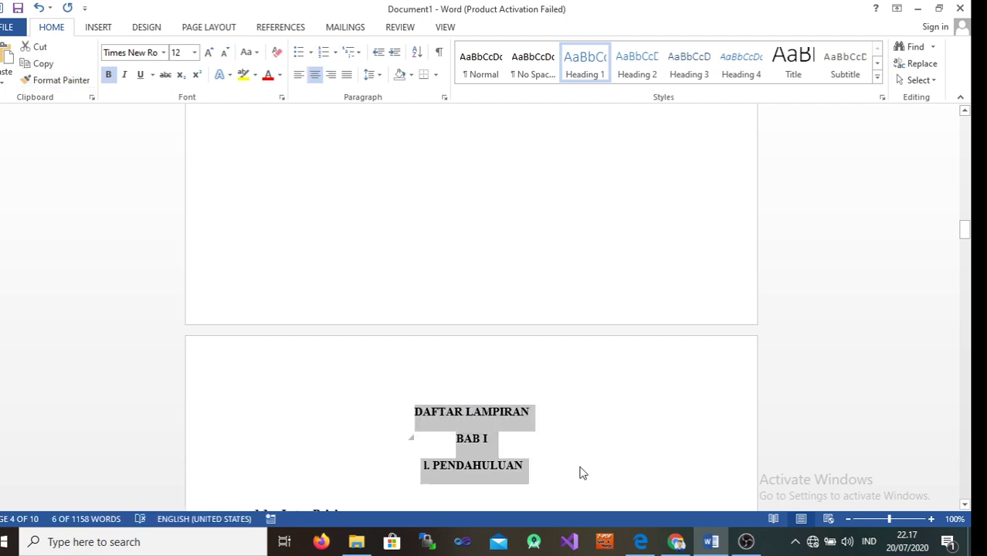
- Start a new line after the next line and paste the clipboard contents
key("Down")
key("Down")
key("End")
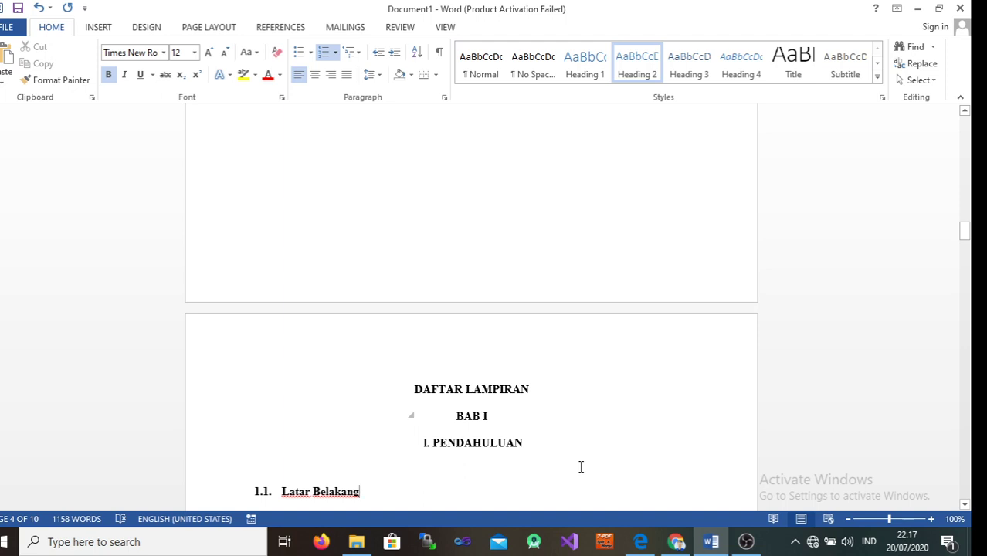
key("Return")
key("ctrl+v")
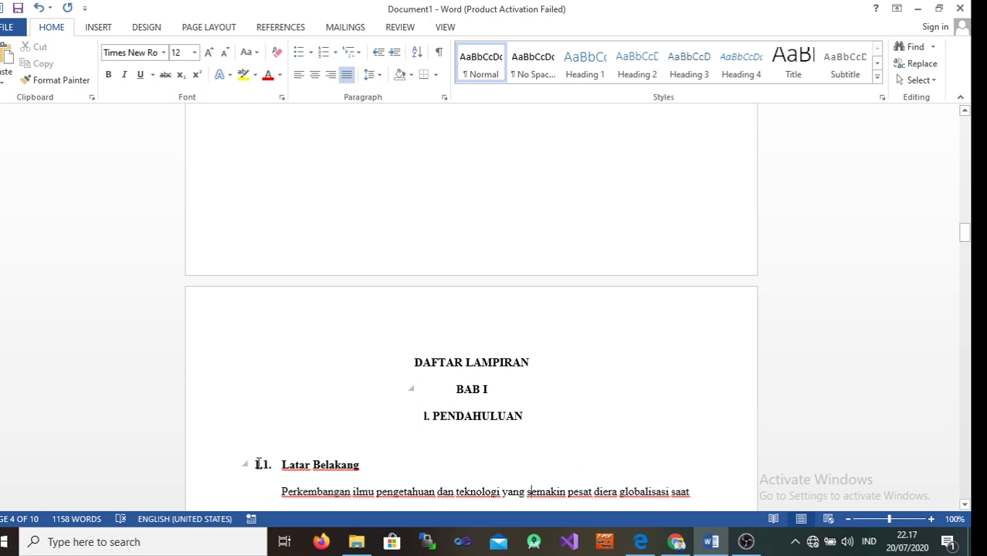
- Select the 1.1. Latar Belakang heading and paste it at the top of the blank page
left_click_drag(257, 463, 255, 473)
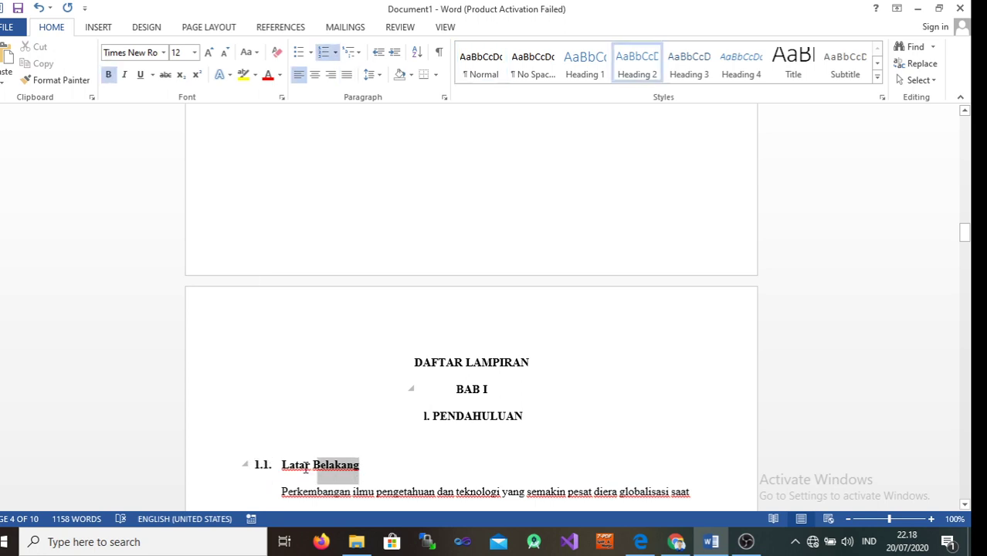
left_click_drag(360, 467, 280, 468)
key("ctrl+c")
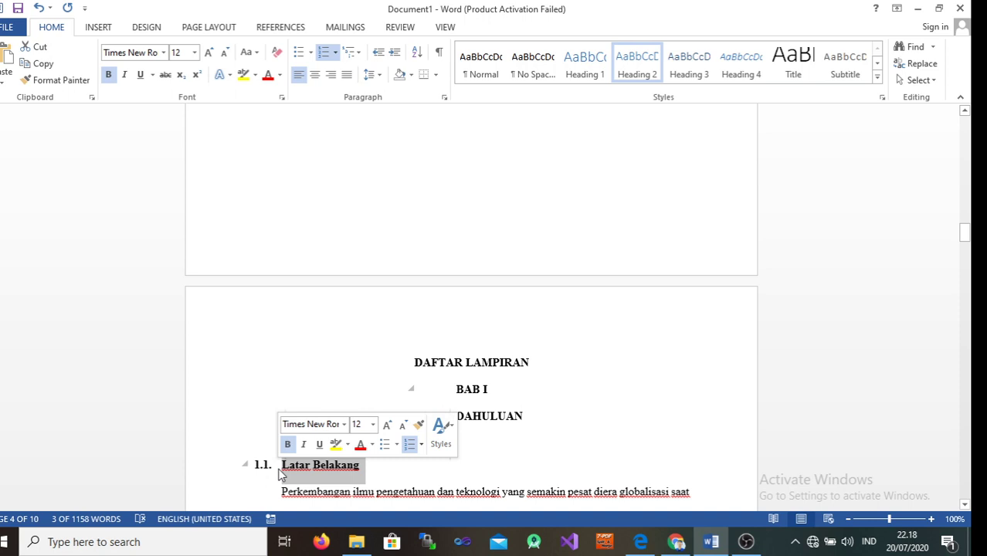
left_click(571, 418)
key("Down")
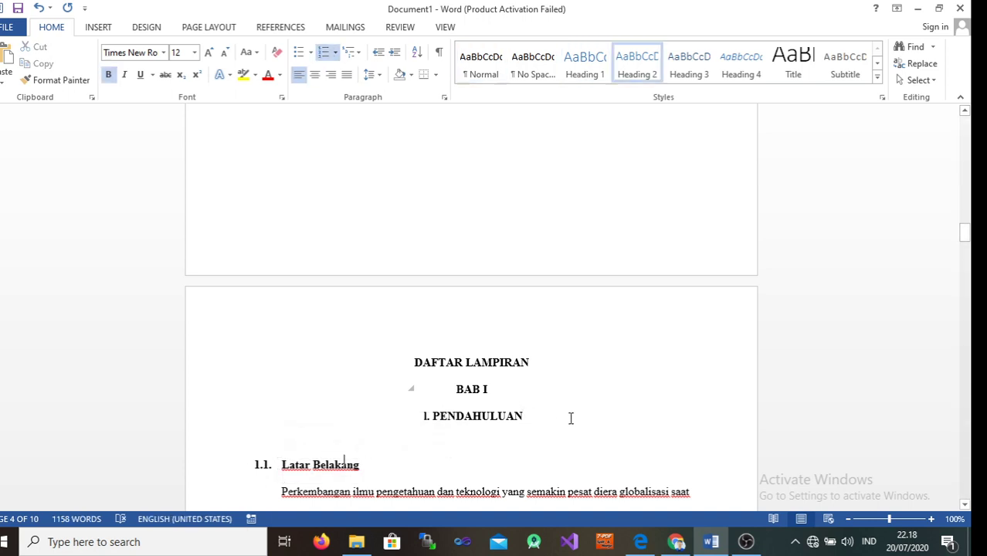
key("Down")
key("Down")
key("Down")
key("Down")
key("Down")
key("Down")
key("Down")
key("Down")
key("Down")
key("Down")
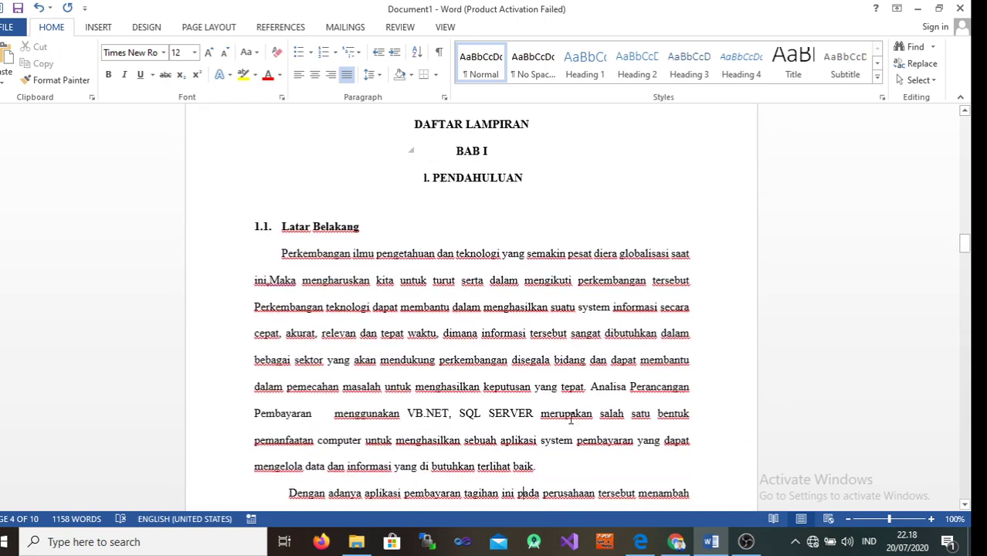
key("Down")
key("Down")
key("Down")
key("Down")
key("Down")
key("Down")
key("Down")
key("Down")
key("Down")
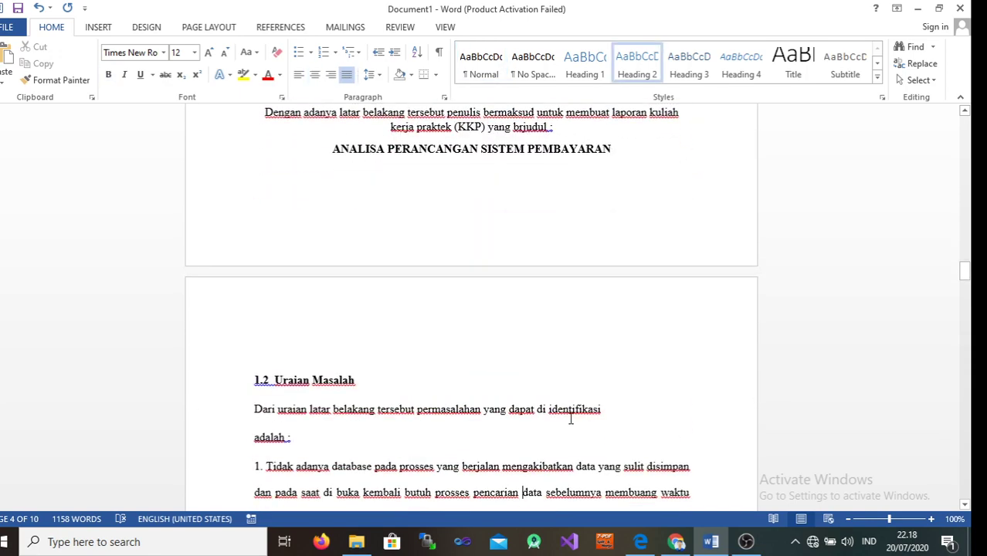
key("Down")
key("Down")
key("Down")
key("Down")
key("Up")
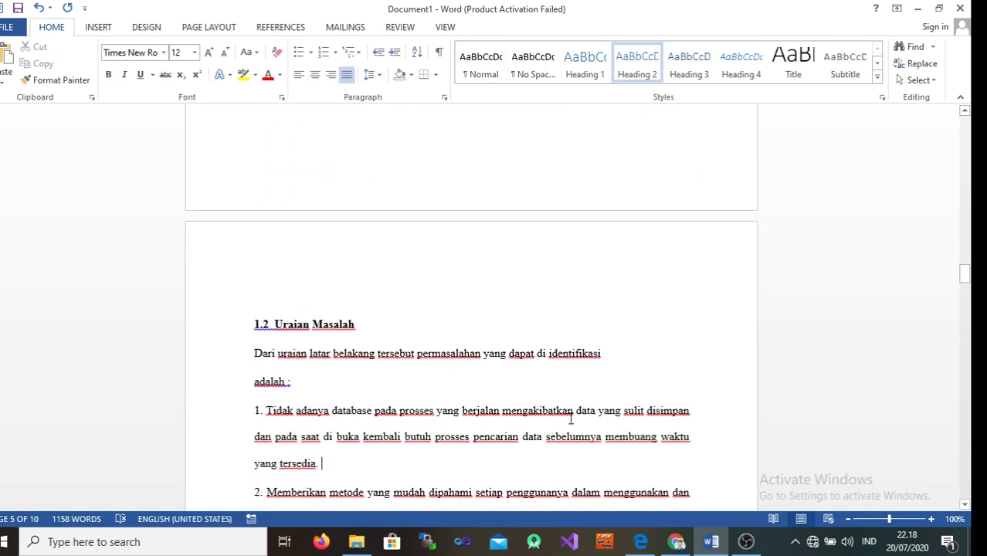
key("Up")
key("Up")
key("Up")
key("Up")
key("Up")
key("Up")
key("Up")
key("Up")
key("Up")
key("Up")
key("Up")
key("Up")
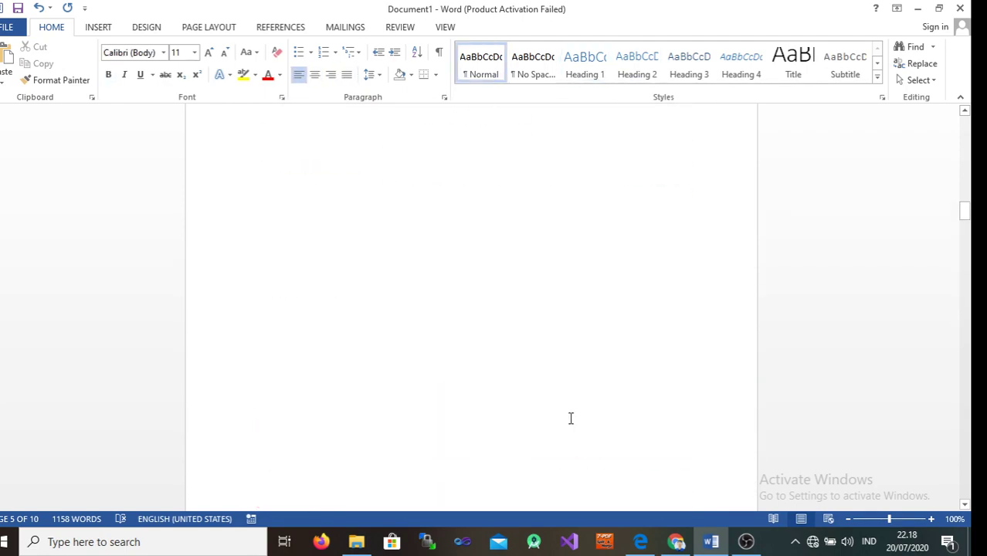
key("Down")
key("Down")
key("Down")
key("Down")
key("Down")
key("Down")
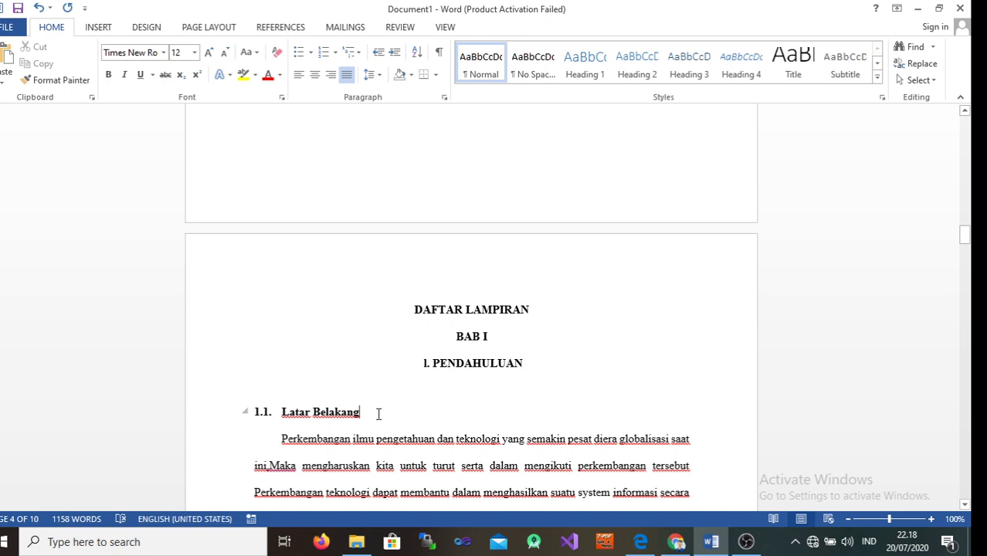
left_click_drag(379, 413, 275, 415)
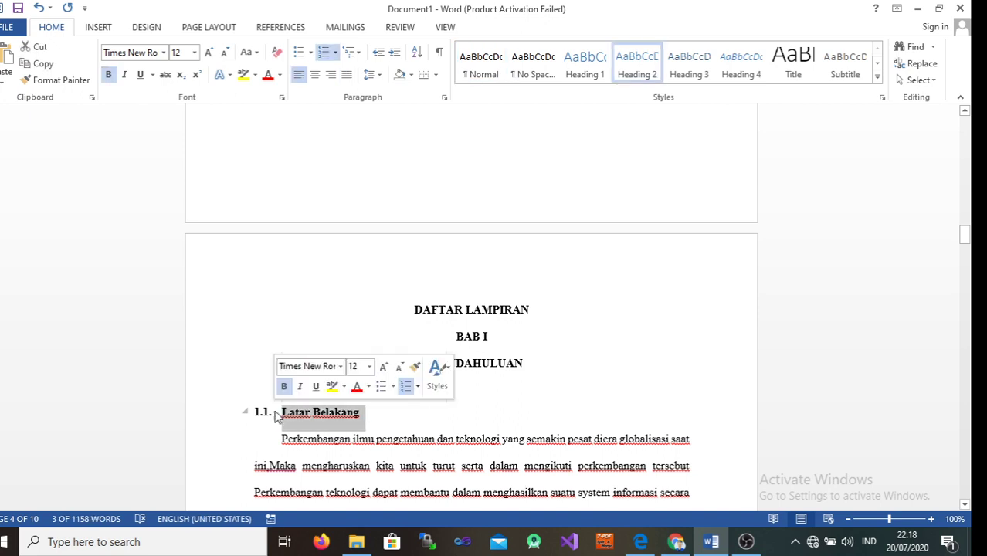
key("ctrl+v")
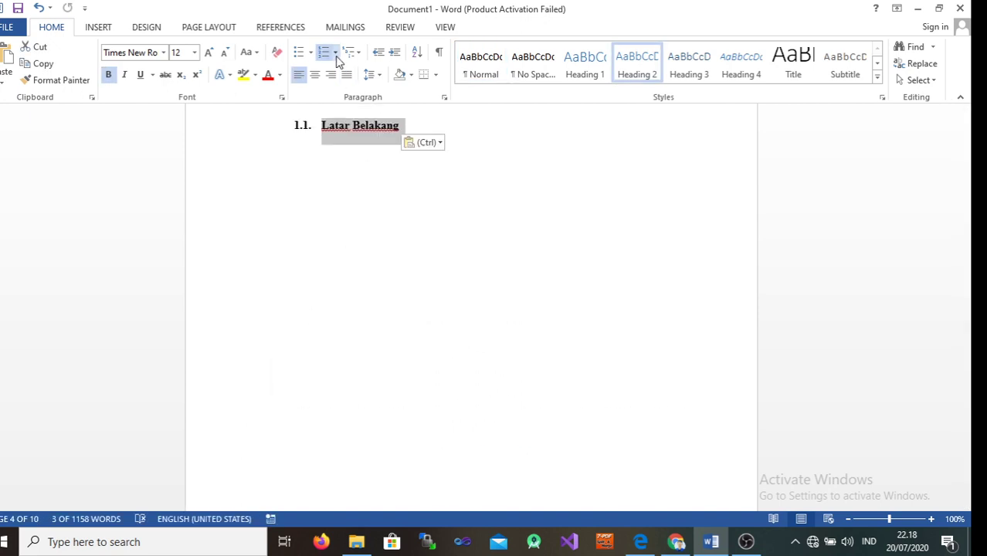
- Make Latar Belakang a bold Heading 2 with Automatic black font colour
left_click(336, 53)
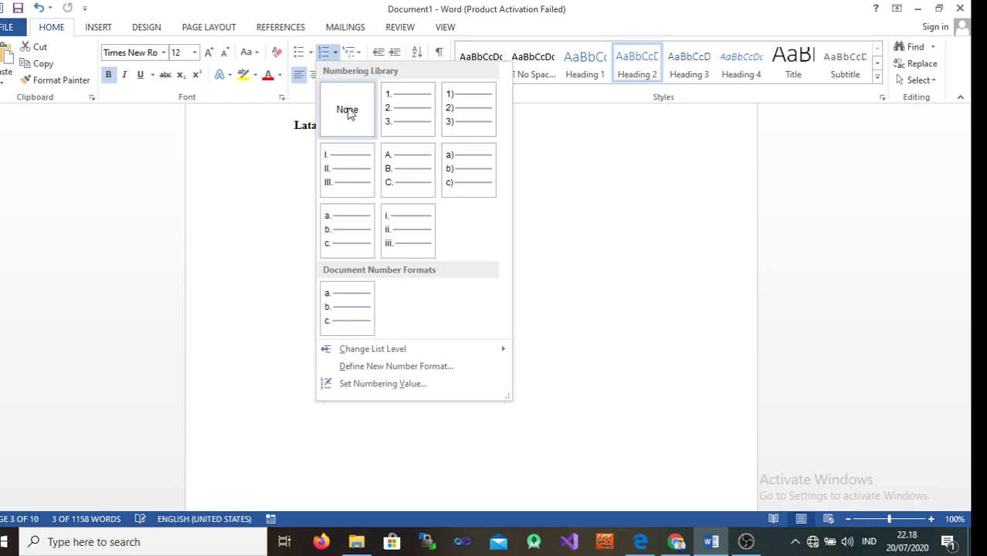
left_click(357, 52)
left_click(358, 53)
mouse_move(384, 147)
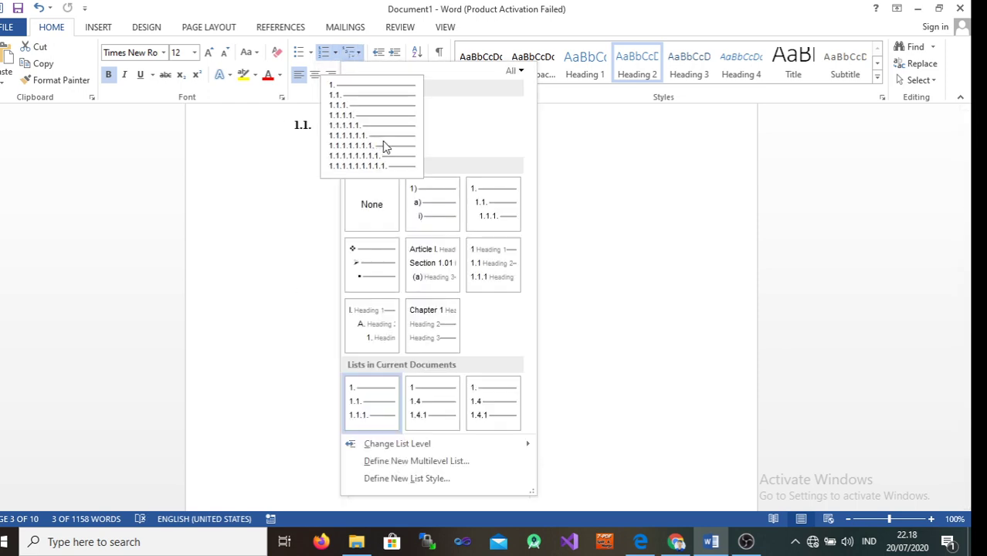
left_click(276, 121)
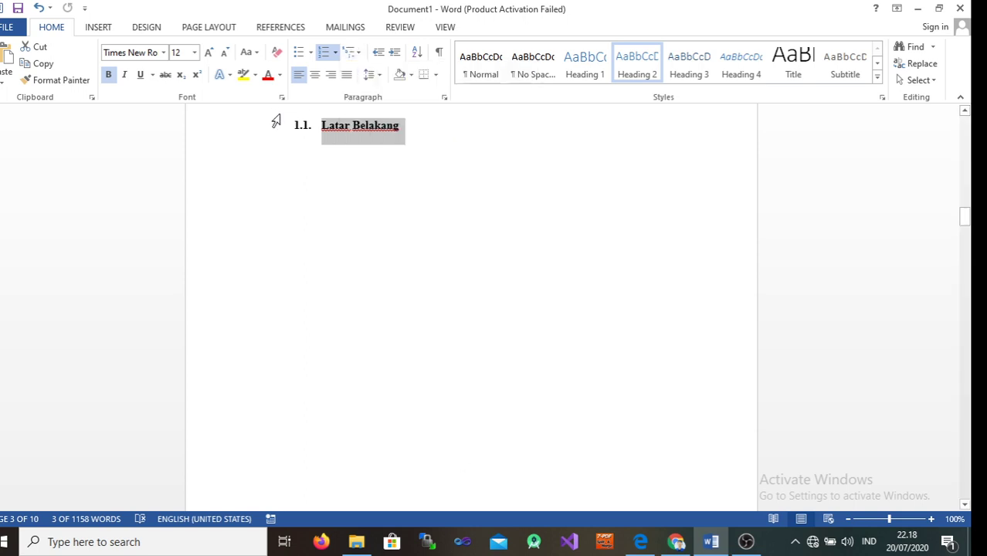
left_click(633, 75)
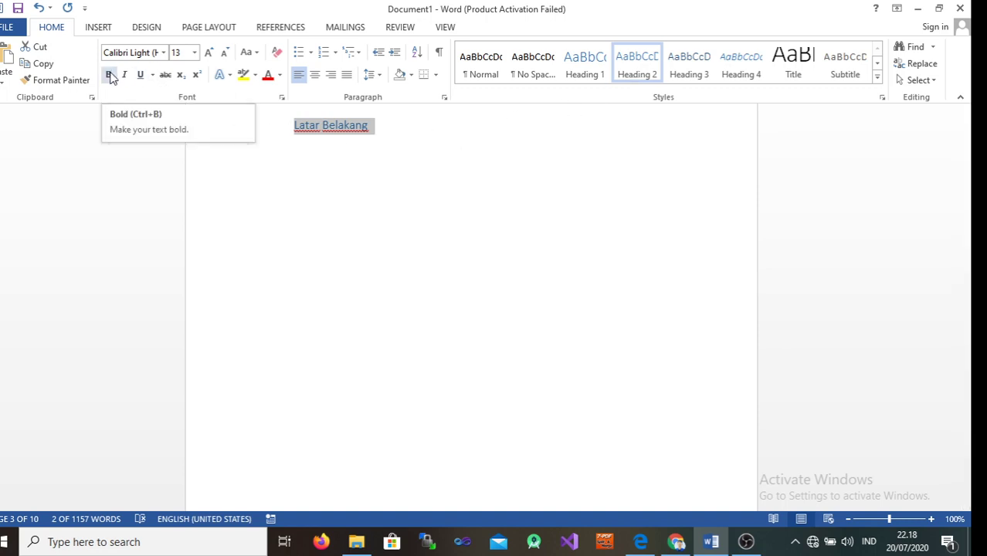
left_click(111, 76)
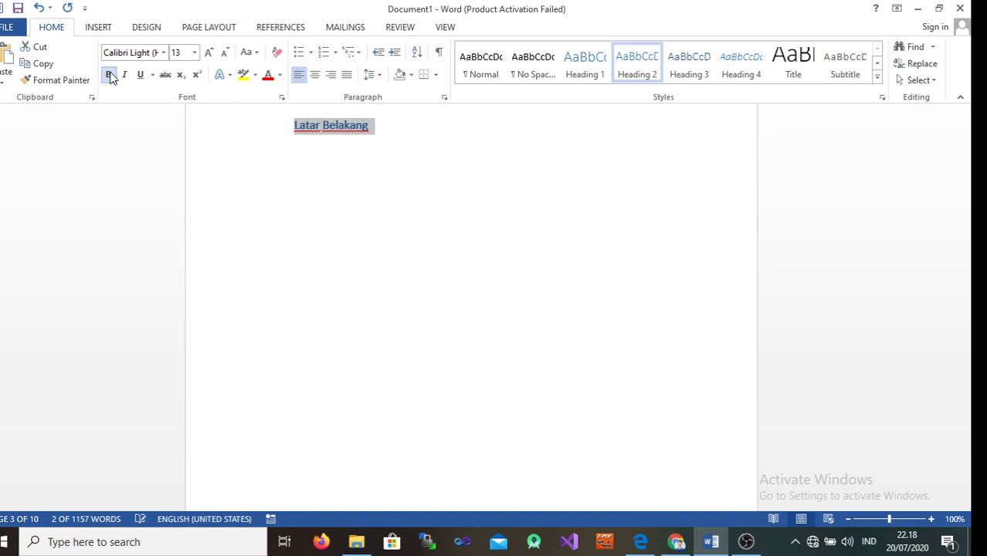
left_click(280, 76)
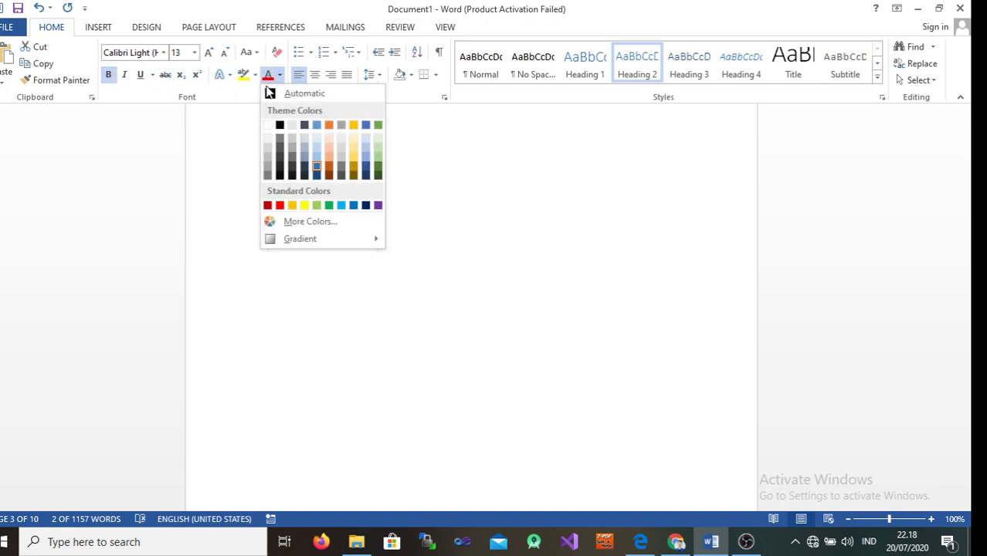
left_click(269, 93)
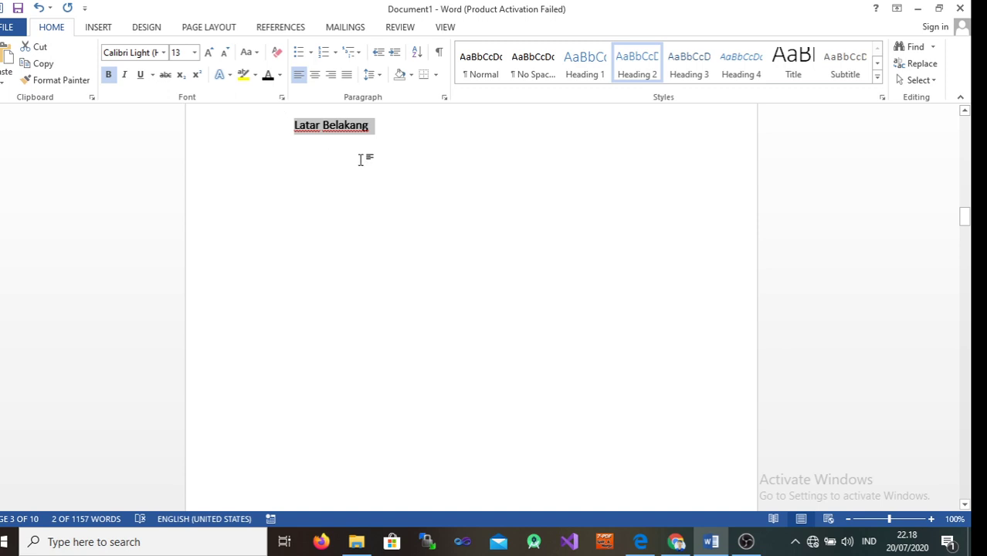
- Number Latar Belakang with the 1./1.1./1.1.1. multilevel list, giving '1. Latar Belakang'
left_click(357, 54)
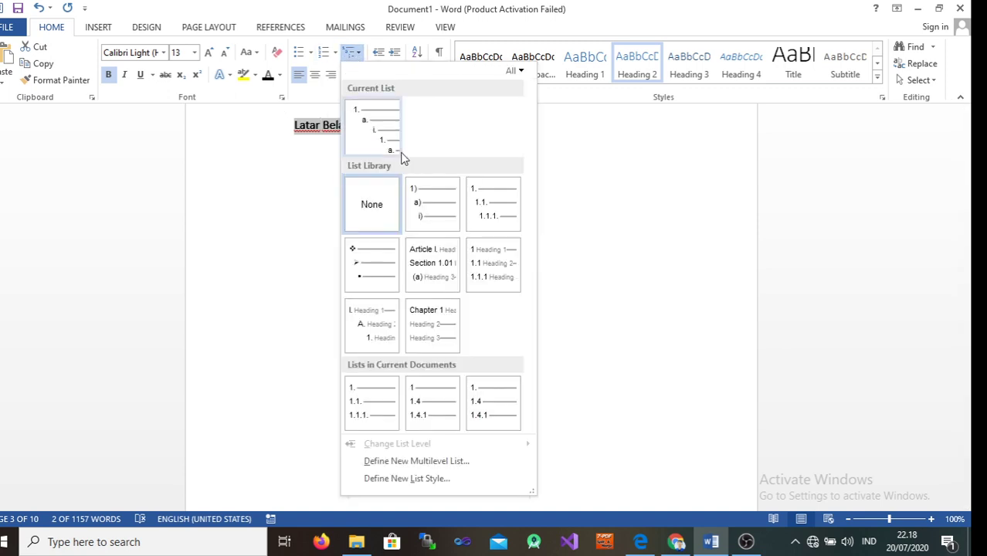
mouse_move(423, 191)
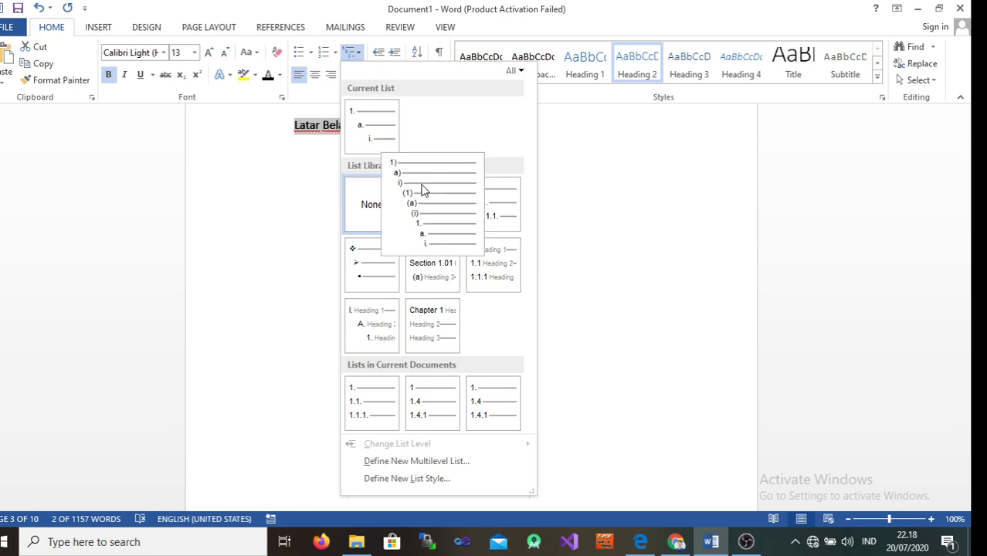
left_click(494, 199)
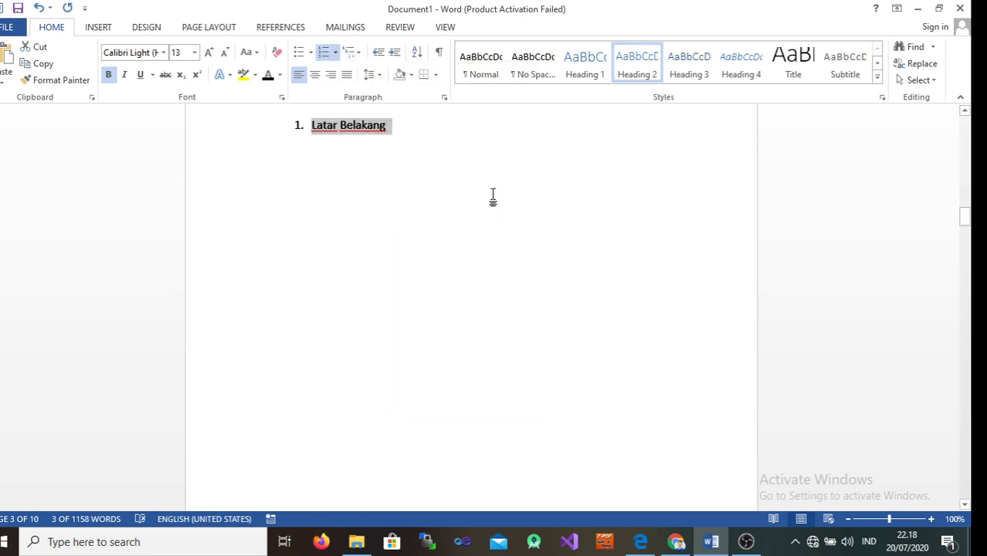
left_click(493, 199)
scroll(494, 194, "up", 1)
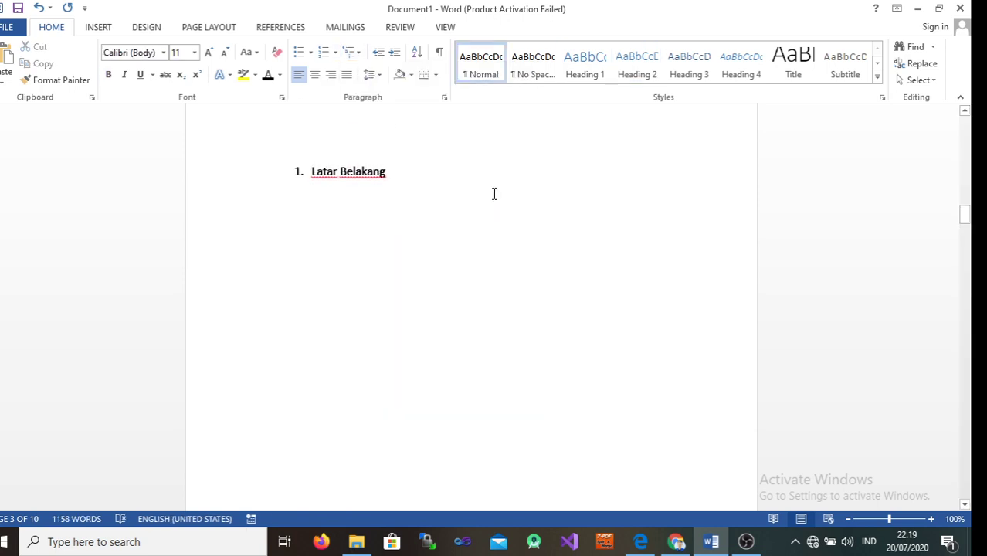
- Undo recent edits until DAFTAR TABEL and DAFTAR GAMBAR reappear under DAFTAR ISI
key("Up")
key("Up")
key("Up")
key("Up")
key("Up")
key("Up")
key("Up")
key("Up")
key("Down")
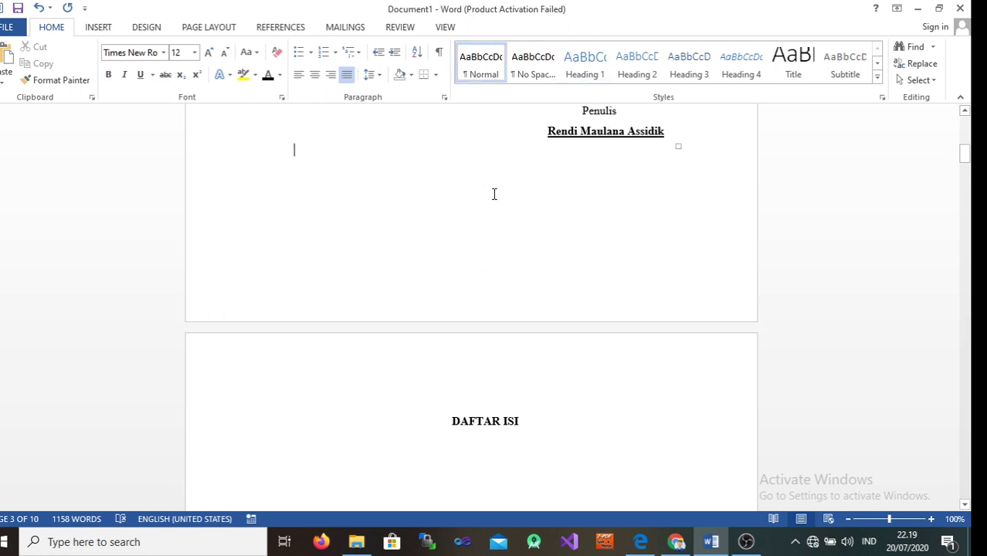
key("Down")
key("Down")
key("Down")
key("Down")
key("Down")
key("Down")
key("Down")
key("Down")
key("Down")
key("Down")
key("Down")
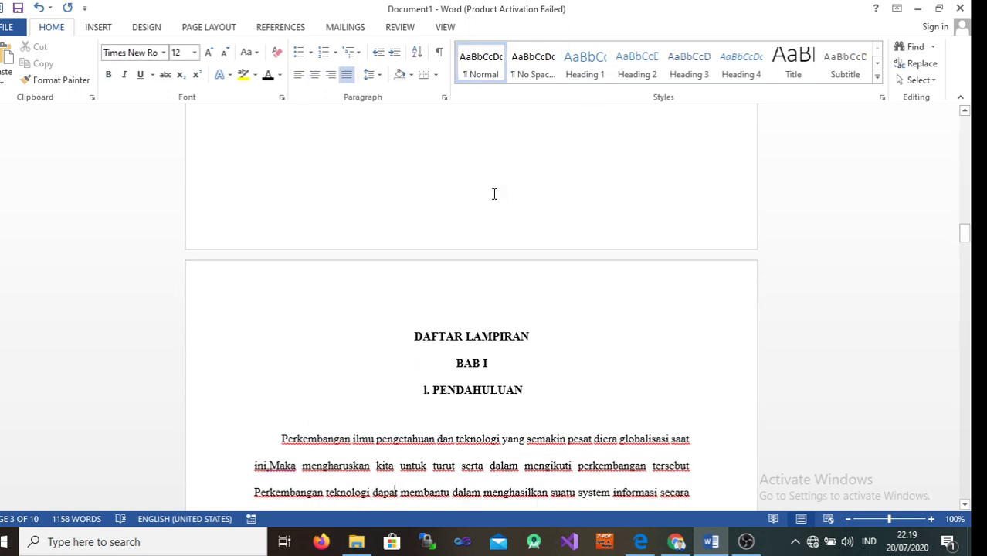
key("Down")
key("Down")
key("Down")
key("ctrl+z")
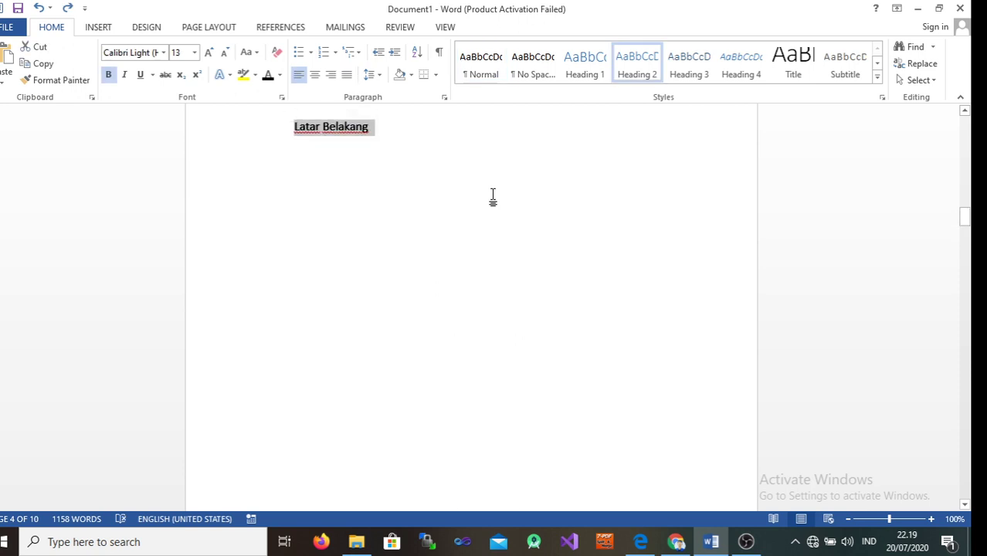
key("ctrl+z")
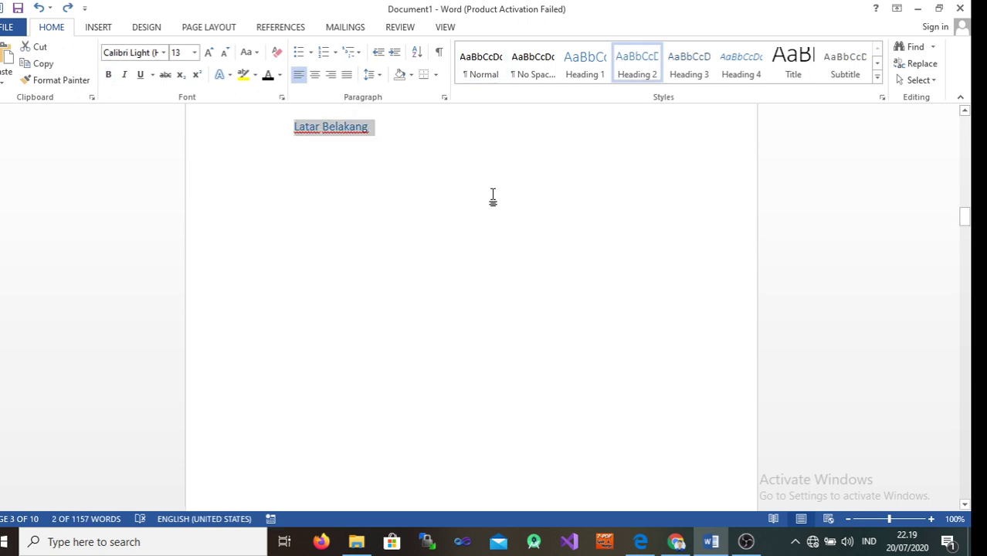
key("ctrl+z")
key("ctrl+z")
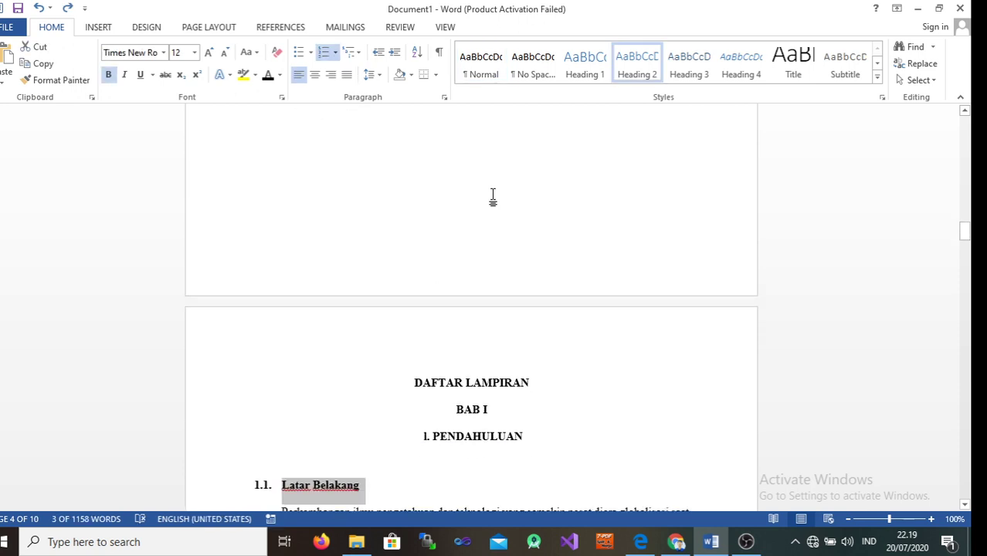
key("ctrl+z")
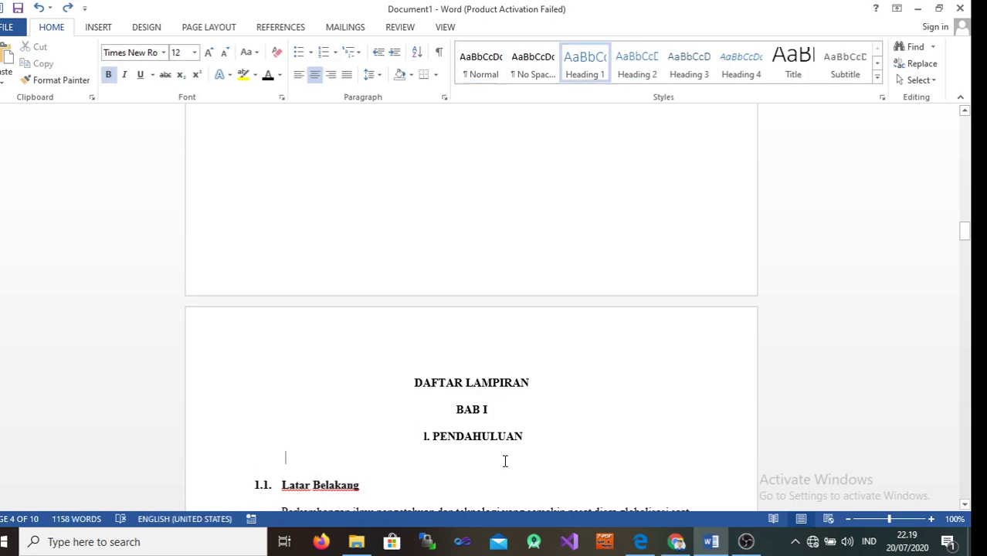
key("ctrl+z")
scroll(505, 461, "down", 5)
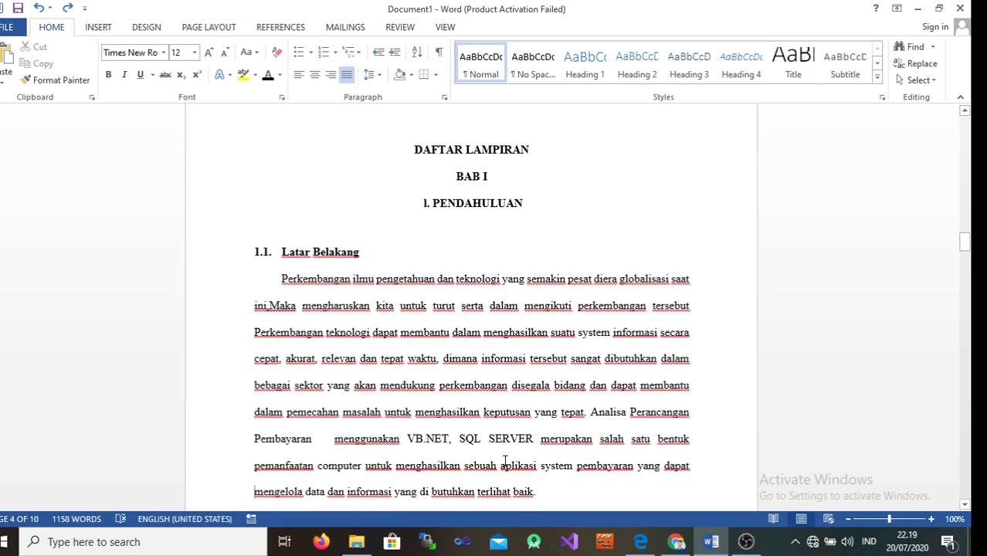
scroll(505, 461, "down", 5)
scroll(505, 461, "down", 7)
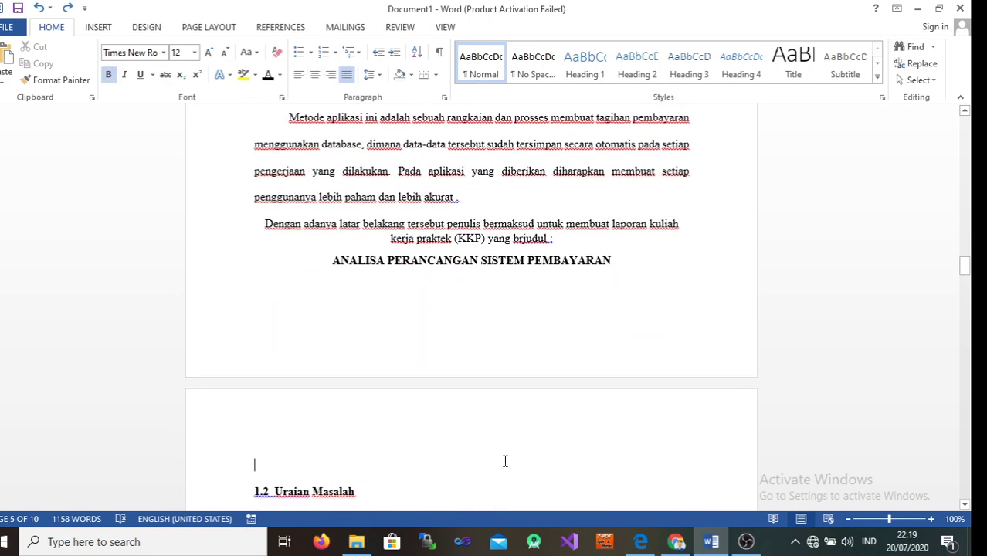
key("ctrl+z")
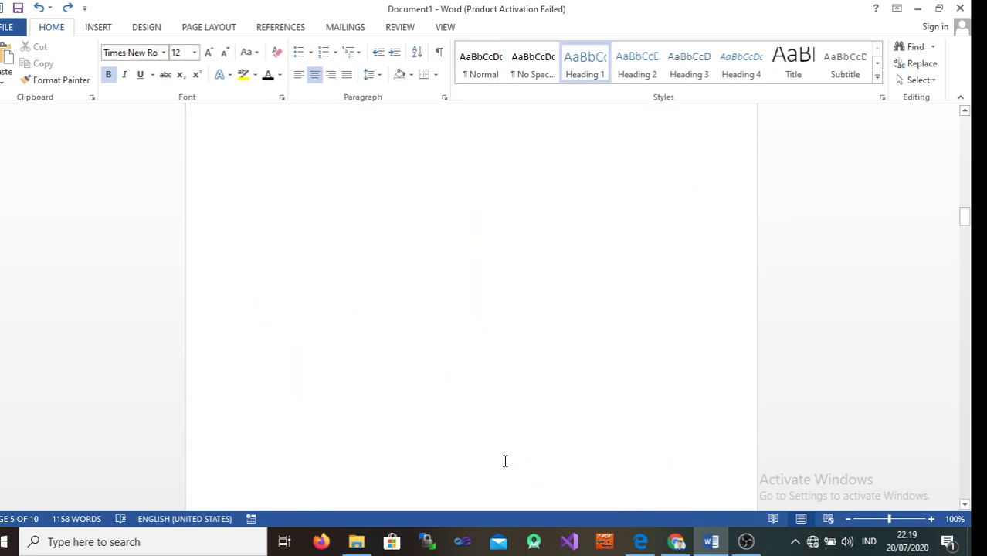
key("ctrl+z")
key("ctrl+z")
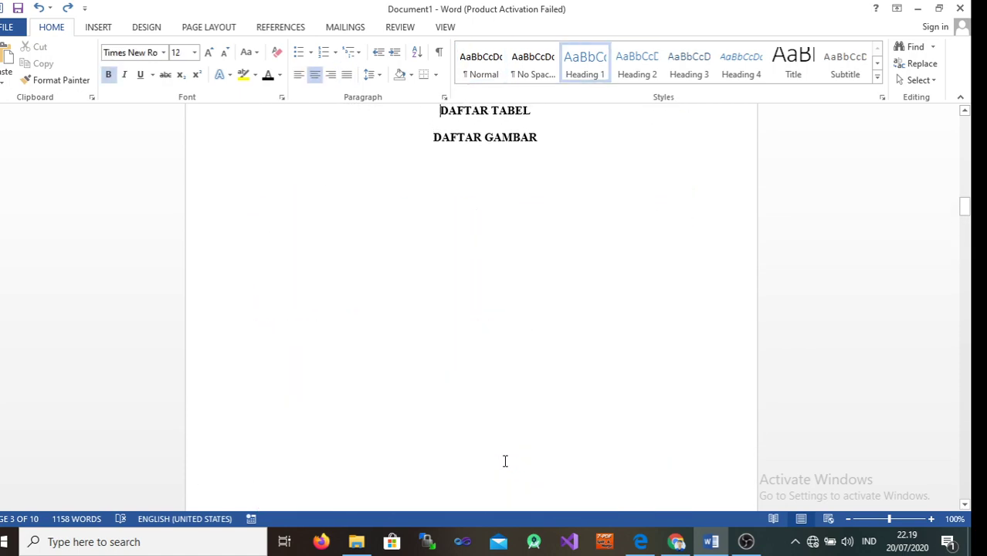
key("ctrl+z")
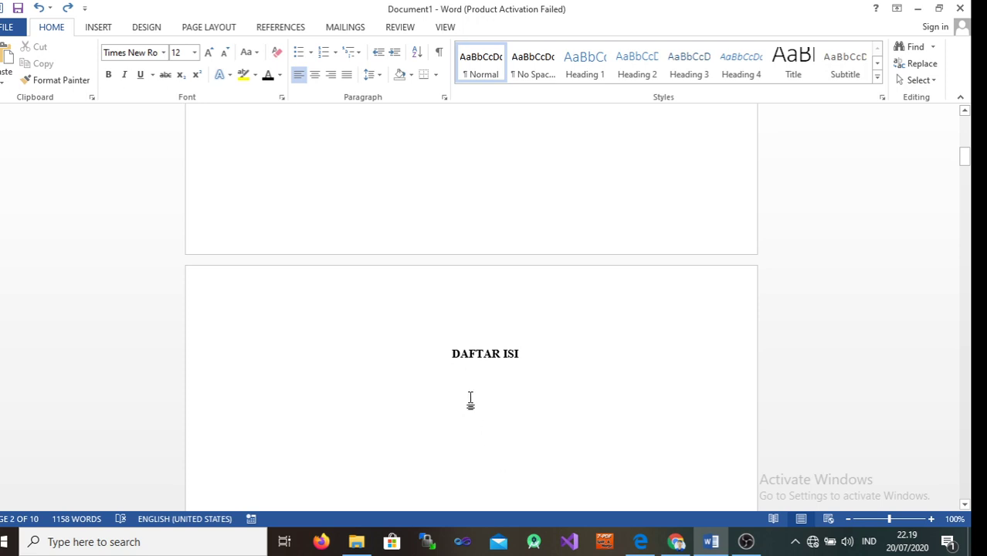
key("ctrl+z")
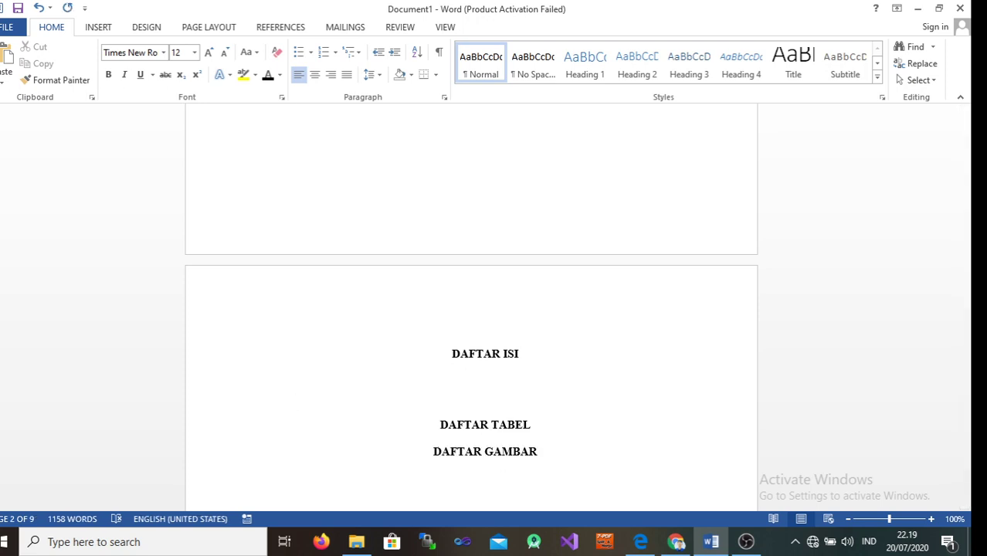
- Insert a blank line and a page break so DAFTAR TABEL and DAFTAR GAMBAR start a new page
key("Return")
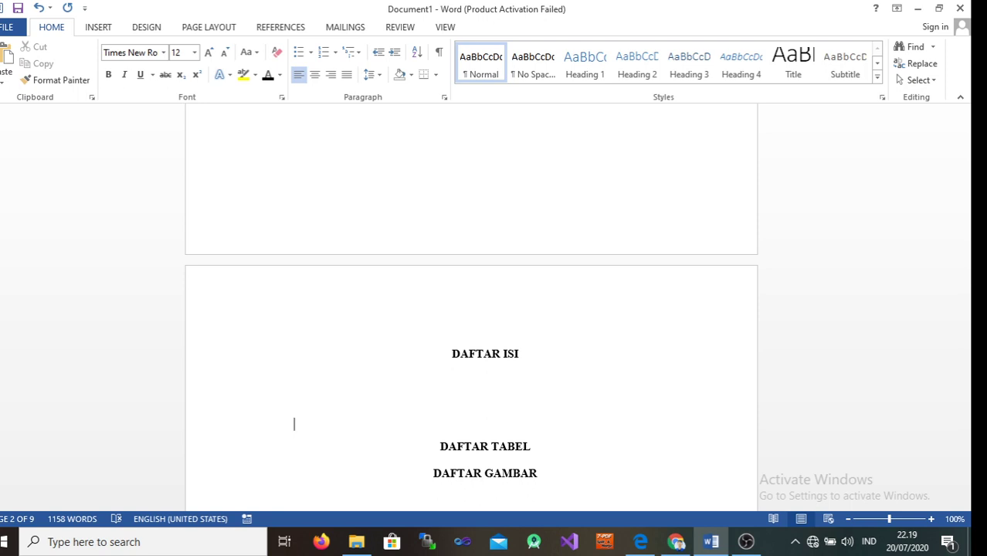
key("ctrl+Return")
left_click(470, 399)
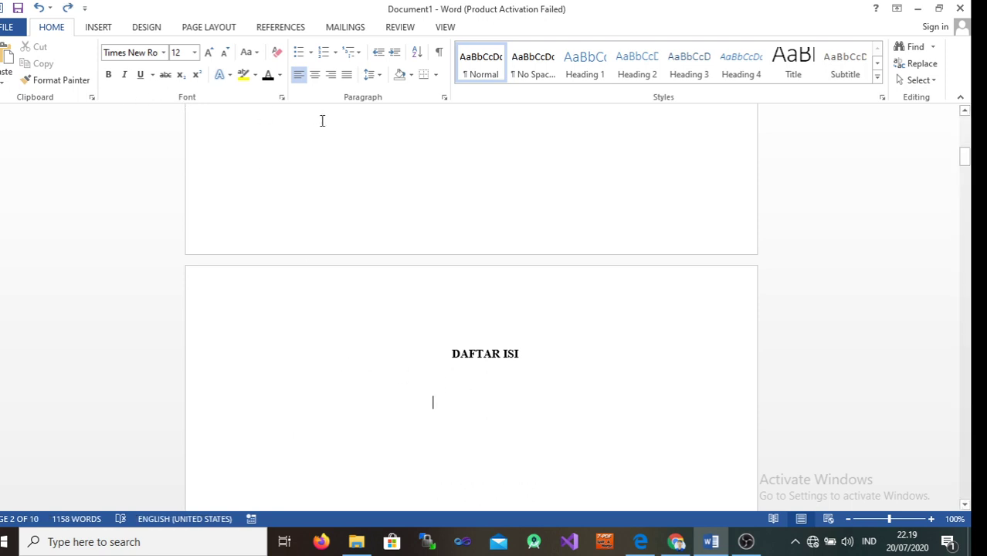
- Insert Automatic Table 1 under DAFTAR ISI, listing KATA PENGANTAR through BAB I with page numbers
left_click(273, 31)
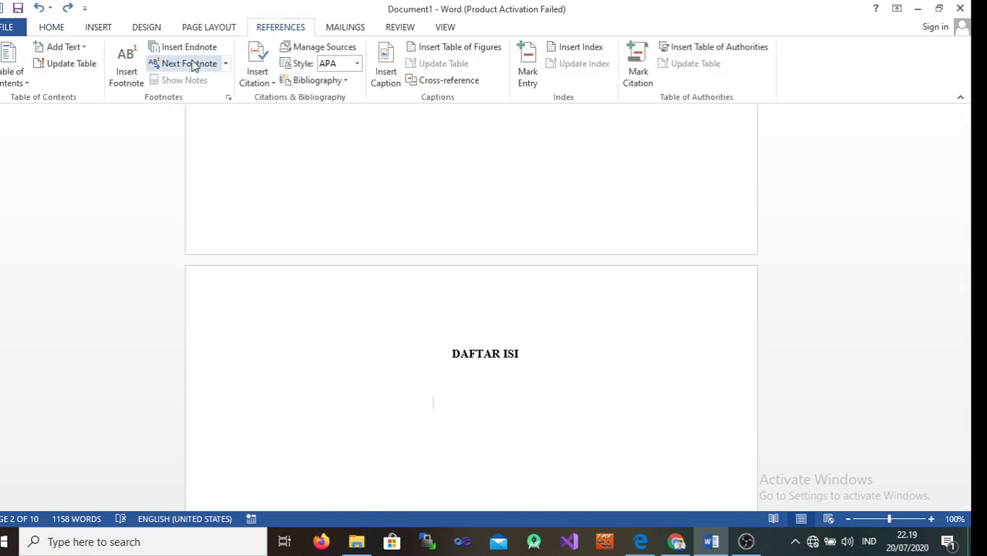
left_click(26, 85)
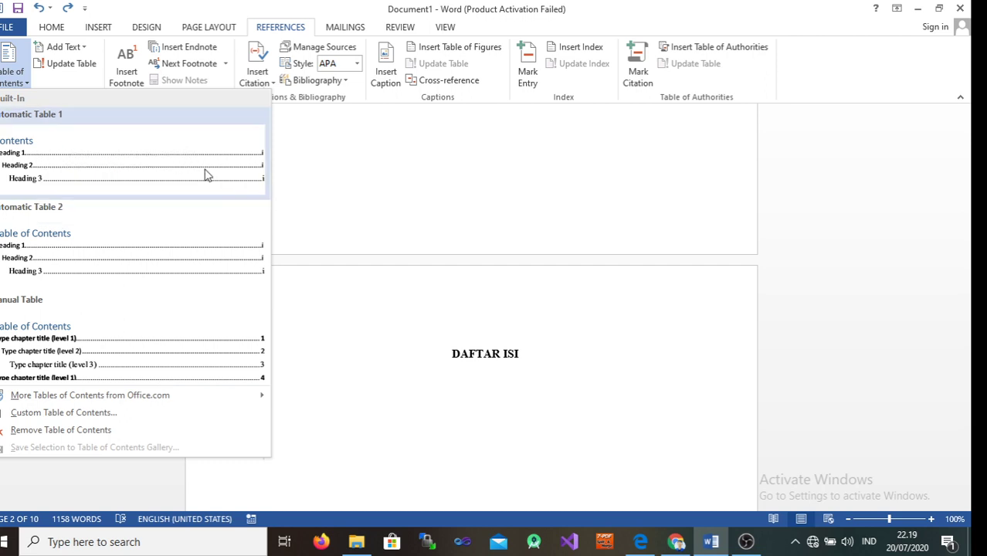
left_click(204, 173)
scroll(204, 174, "down", 5)
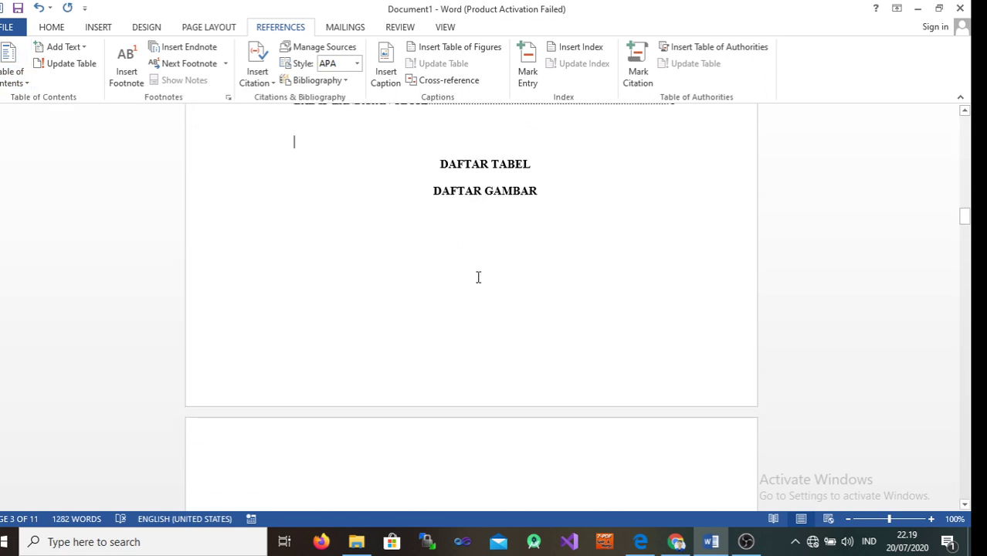
left_click_drag(964, 221, 964, 197)
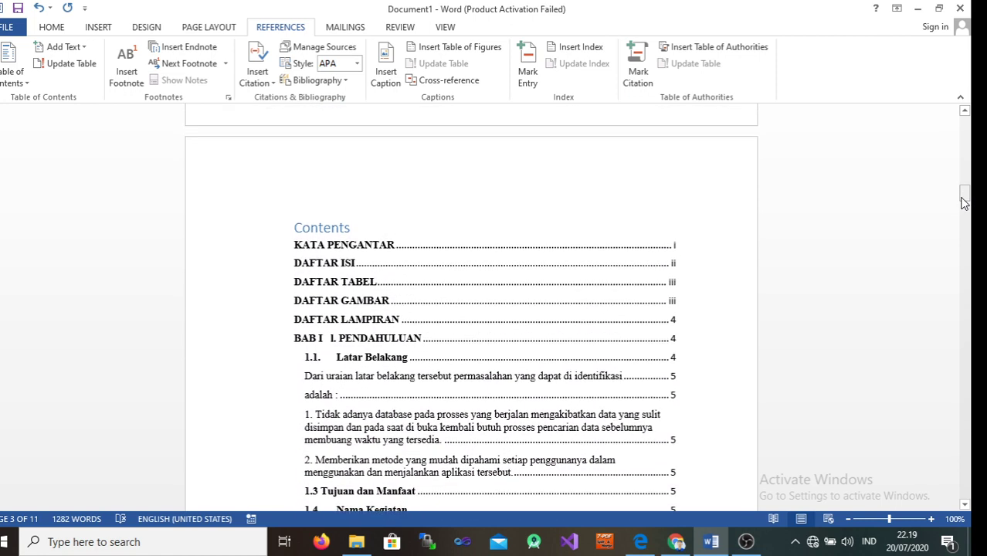
- Follow the 1.1 Latar Belakang entry in the table of contents to reach that section on page 5
left_click(441, 359)
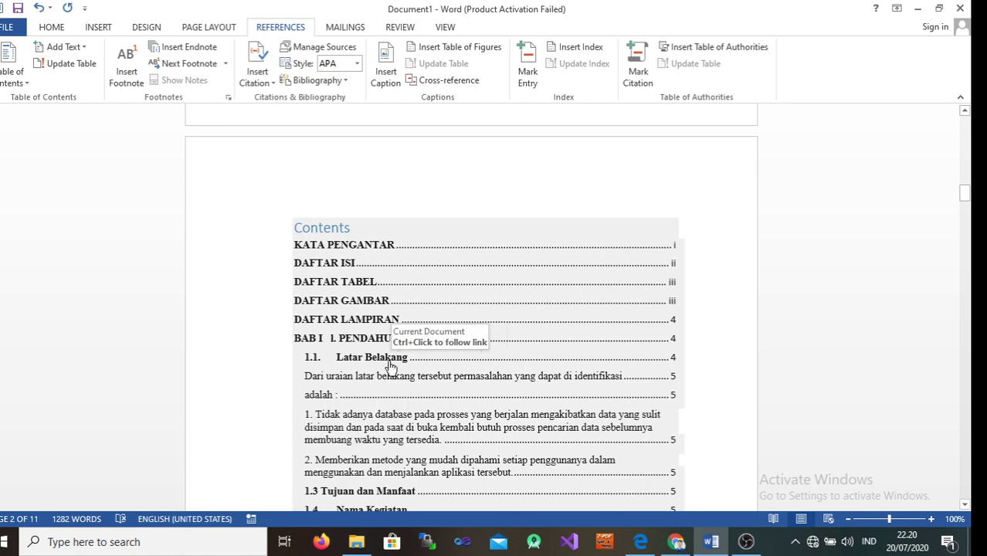
left_click(390, 360, "ctrl")
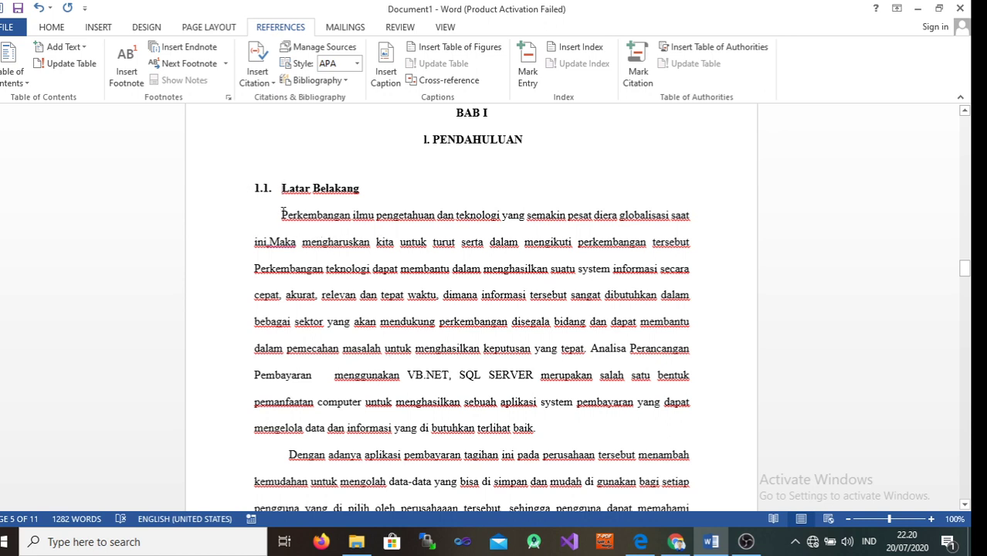
- Left-align the three Latar Belakang paragraphs, including the 'Dengan adanya' and 'Metode aplikasi' paragraphs
mouse_move(281, 215)
left_mouse_down()
mouse_move(496, 439)
mouse_move(533, 429)
left_mouse_up()
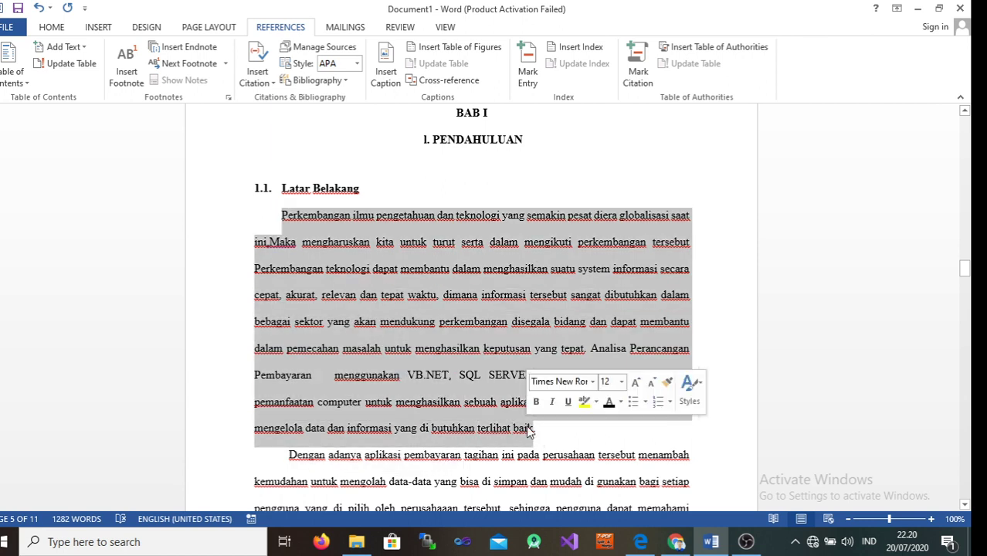
left_click(57, 29)
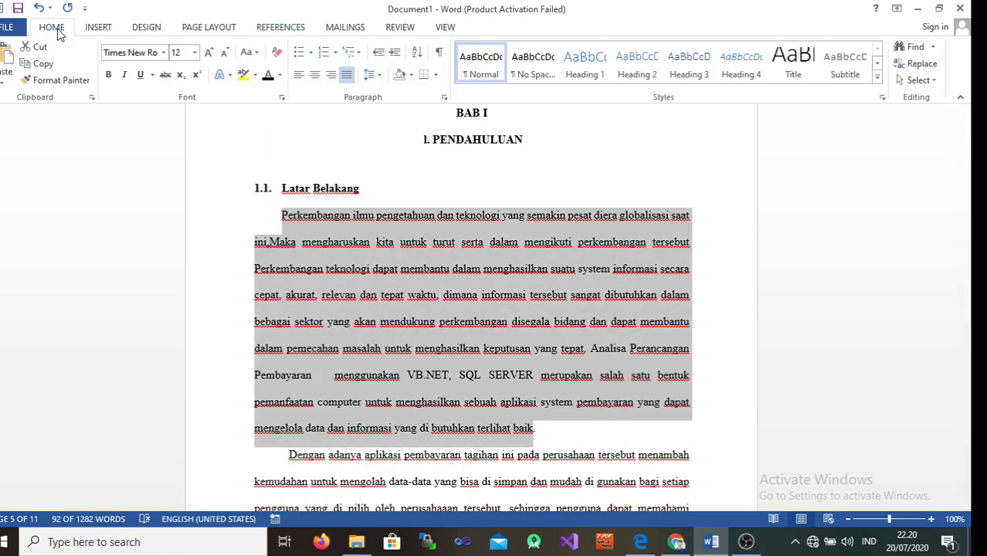
left_click(347, 77)
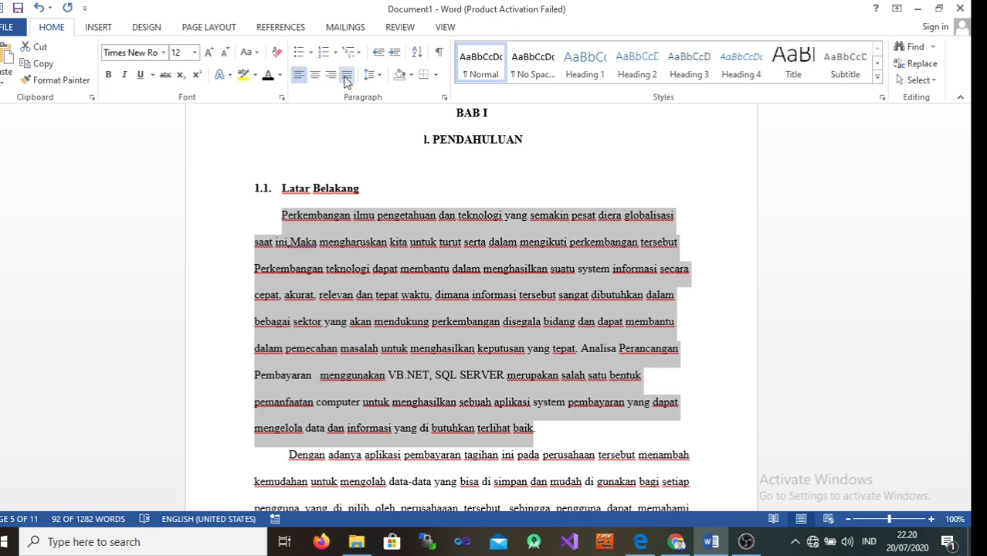
left_click(402, 182)
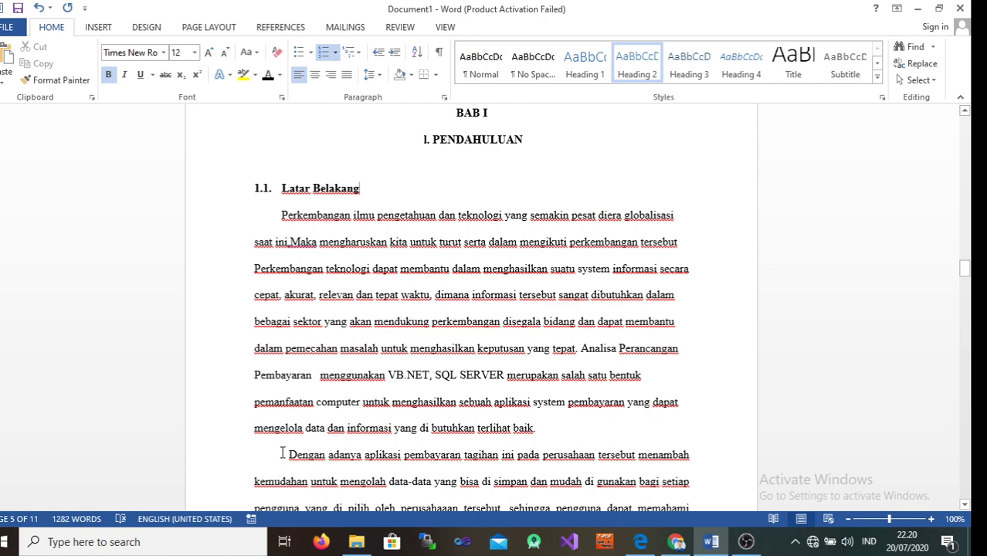
mouse_move(284, 454)
left_mouse_down()
mouse_move(610, 457)
mouse_move(659, 395)
left_mouse_up()
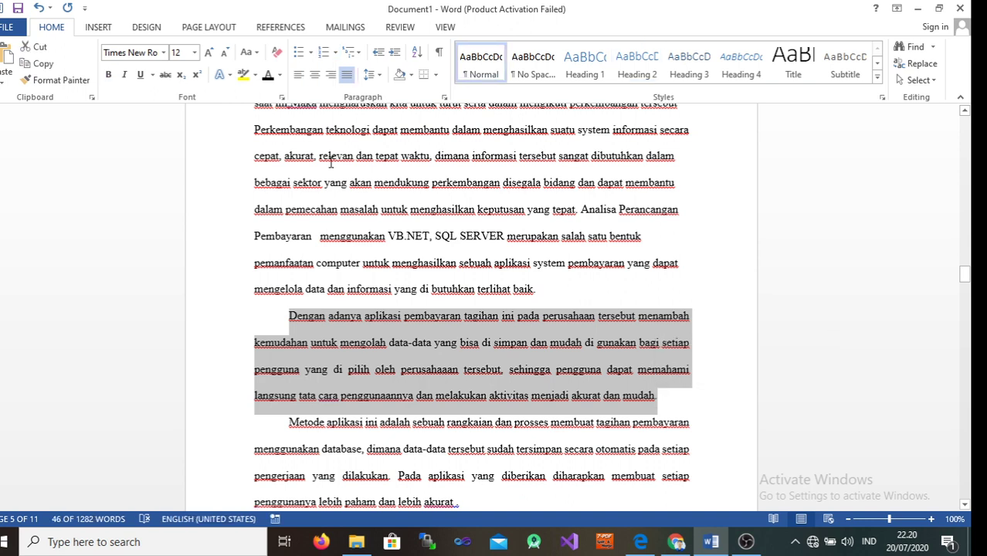
left_click(346, 77)
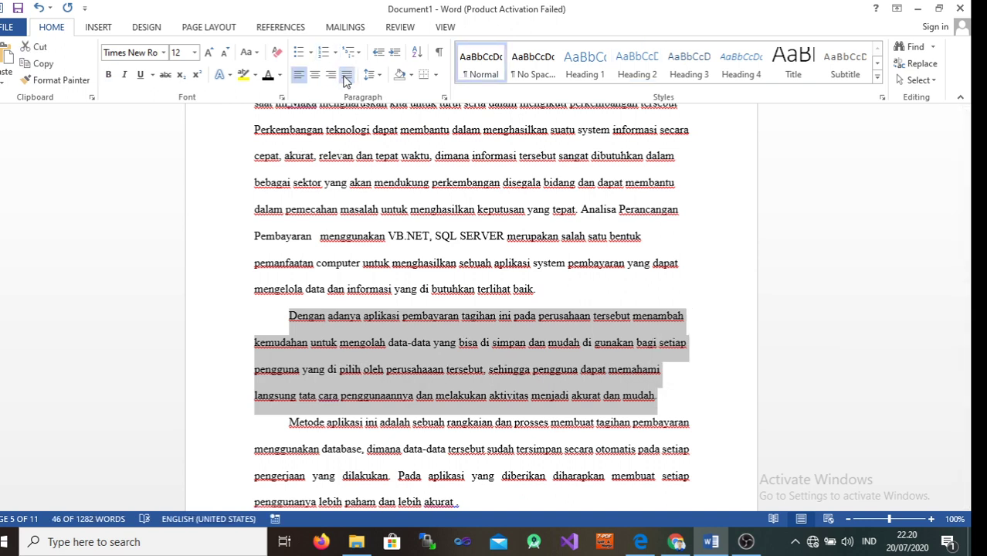
mouse_move(287, 422)
left_mouse_down()
mouse_move(454, 446)
mouse_move(459, 423)
left_mouse_up()
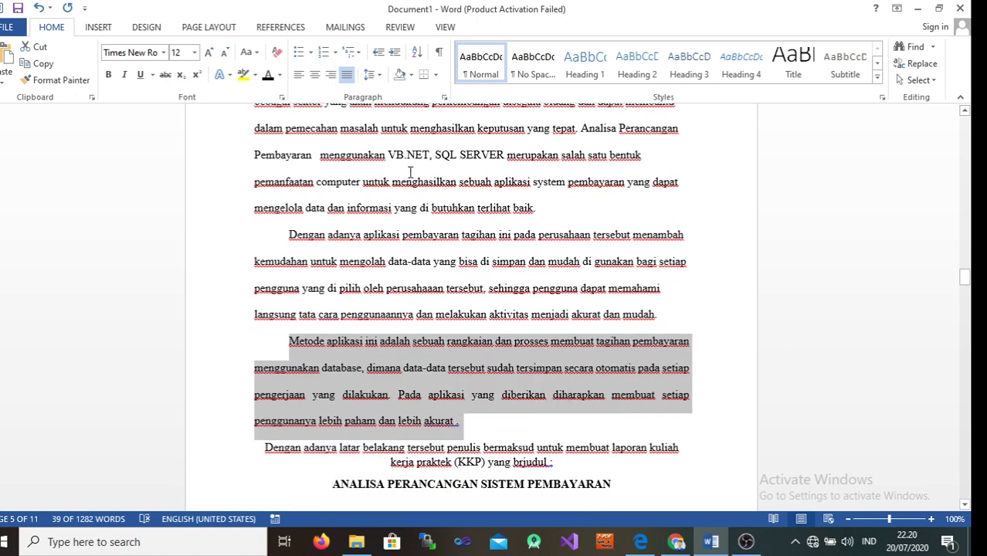
left_click(347, 74)
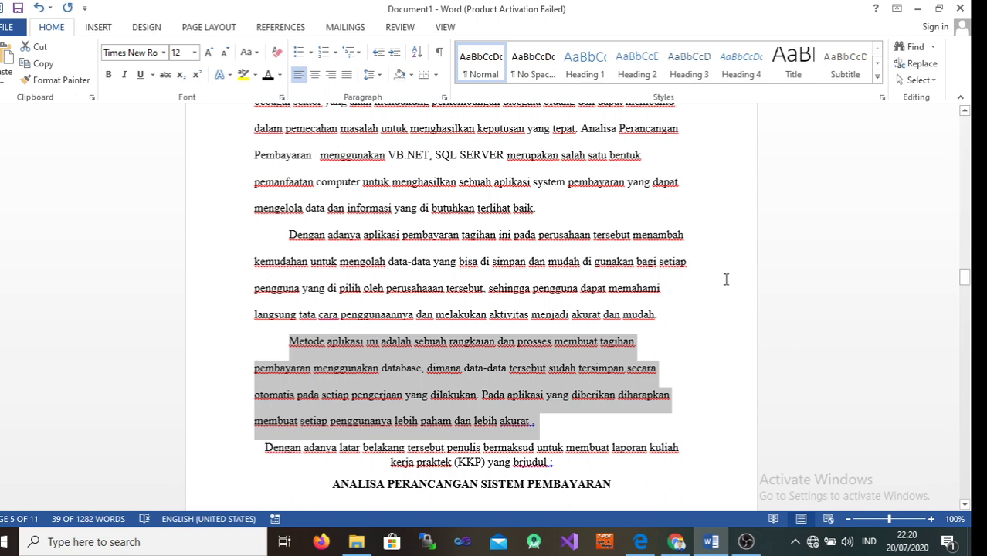
mouse_move(965, 276)
left_mouse_down()
mouse_move(963, 248)
mouse_move(936, 199)
left_mouse_up()
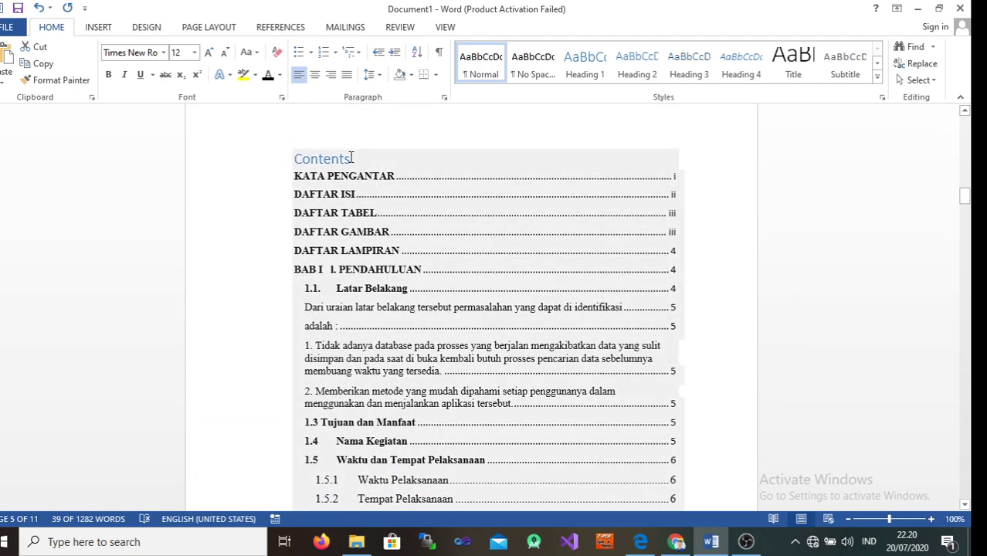
left_click(368, 160)
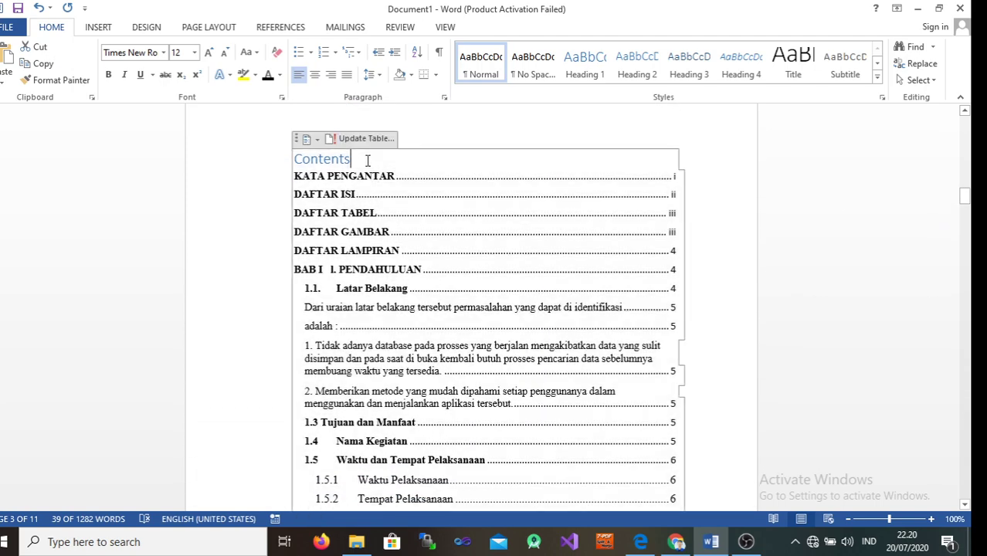
left_click(363, 139)
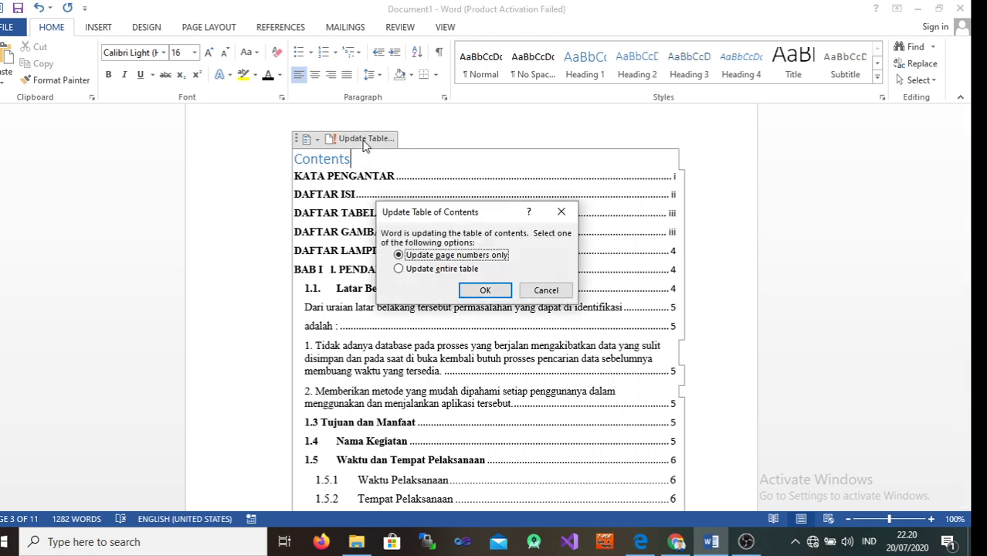
left_click(480, 294)
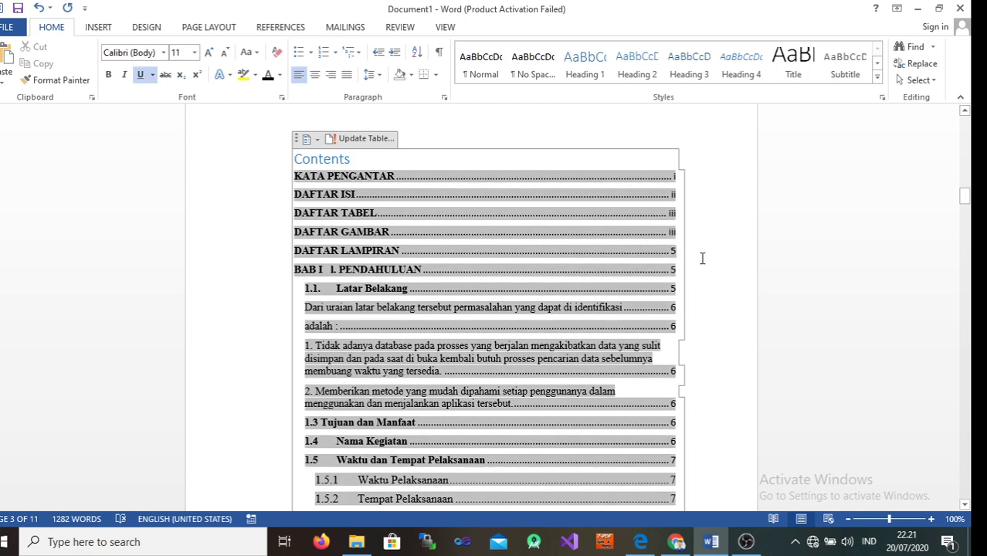
key("shift+F5")
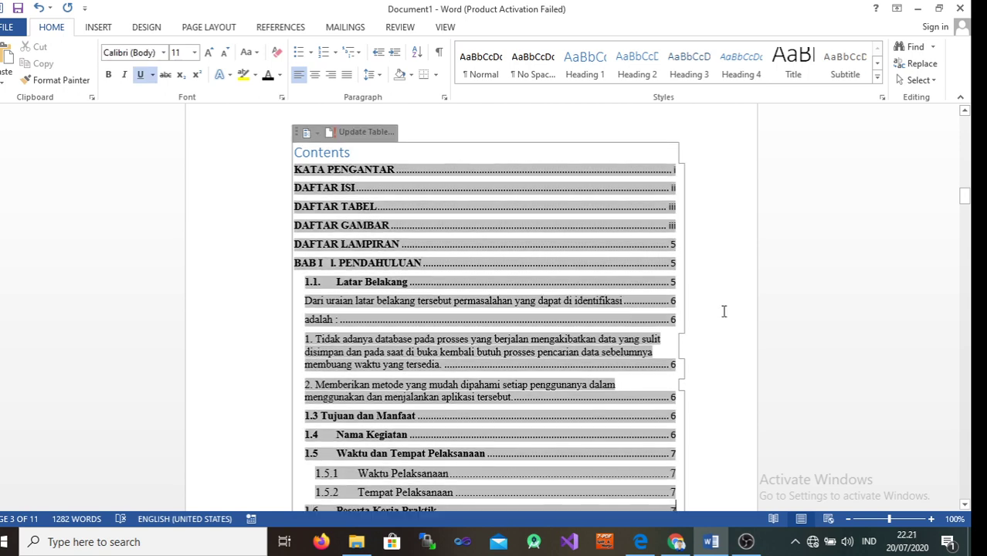
key("shift+F5")
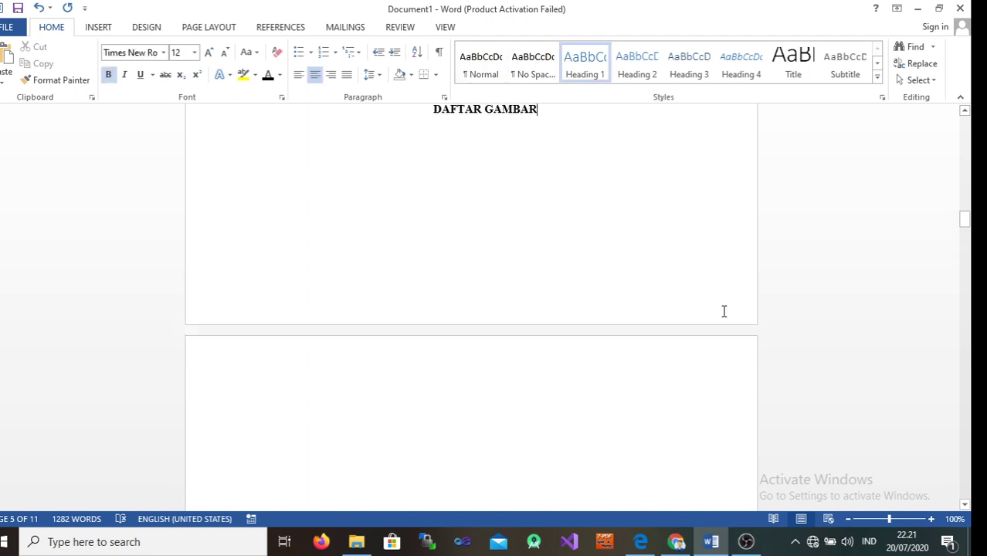
key("shift+F5")
key("shift+F5")
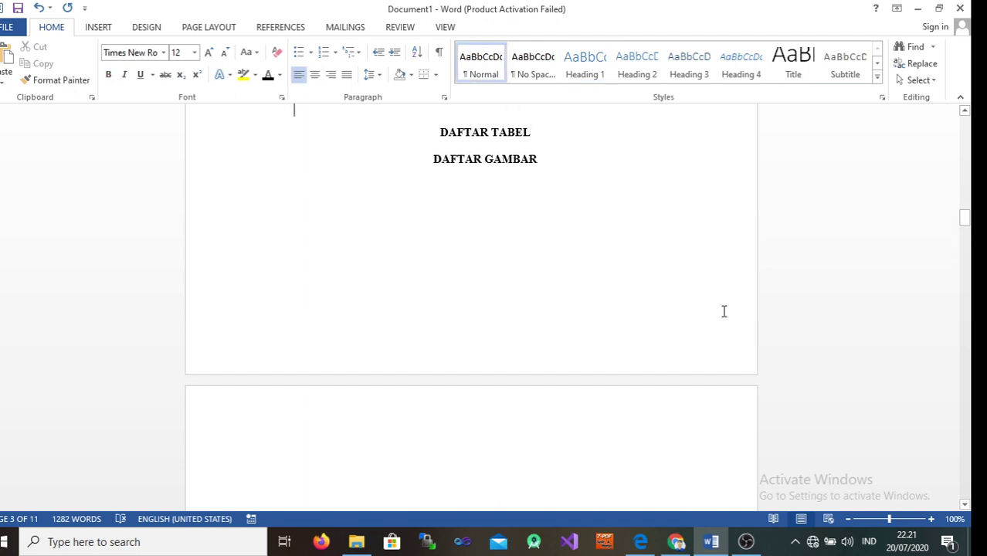
key("shift+F5")
key("shift+F5")
key("shift+F5")
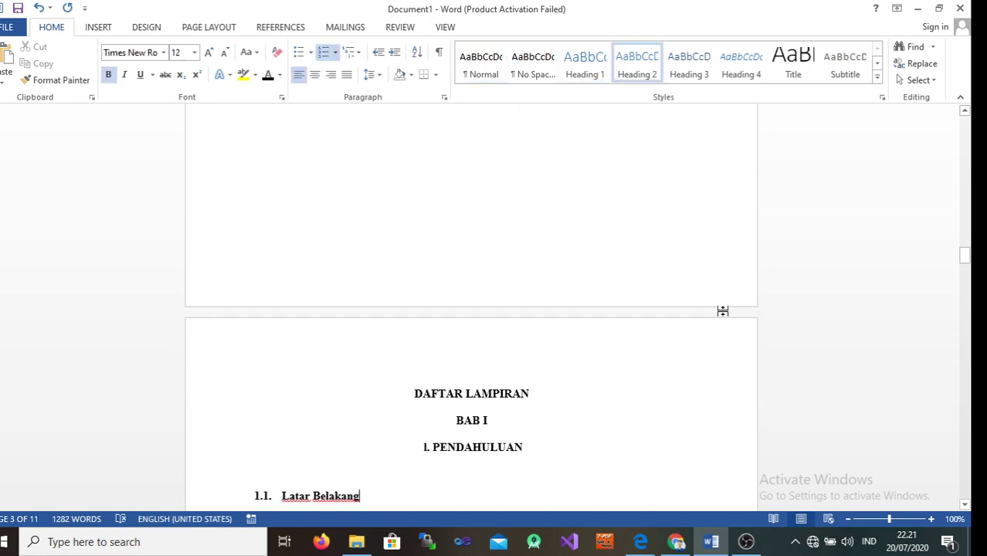
key("shift+F5")
- Delete the typed 'Tabel 2.1 Jadwal Kegiatan' caption beneath the page 8 schedule table
key("Down")
key("Down")
key("Down")
key("Down")
key("Down")
key("Down")
key("Down")
key("Down")
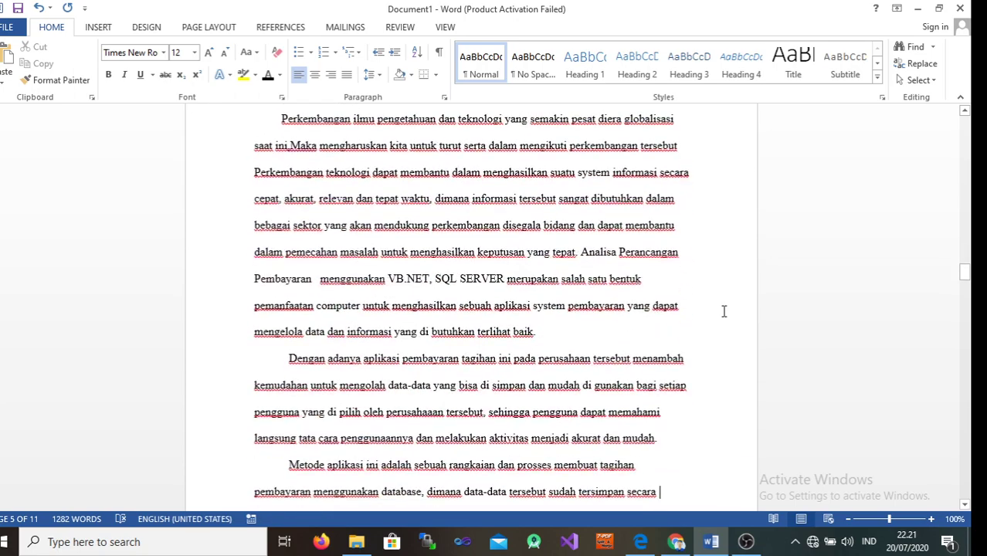
key("Down")
key("Down")
key("Down")
key("Down")
key("Down")
key("Down")
key("Down")
key("Down")
key("Down")
key("Down")
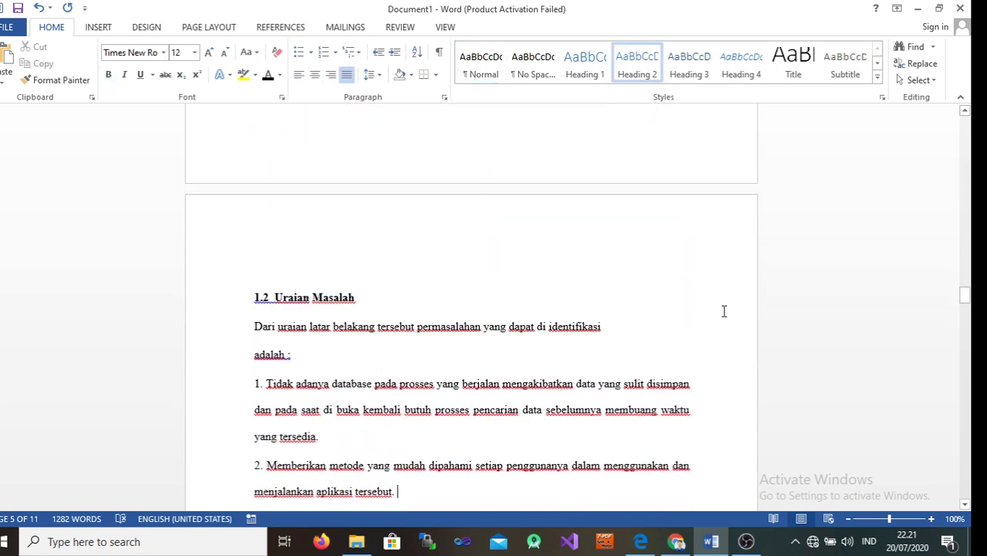
key("Down")
key("Down")
key("Down")
key("Down")
key("Down")
key("Down")
key("Down")
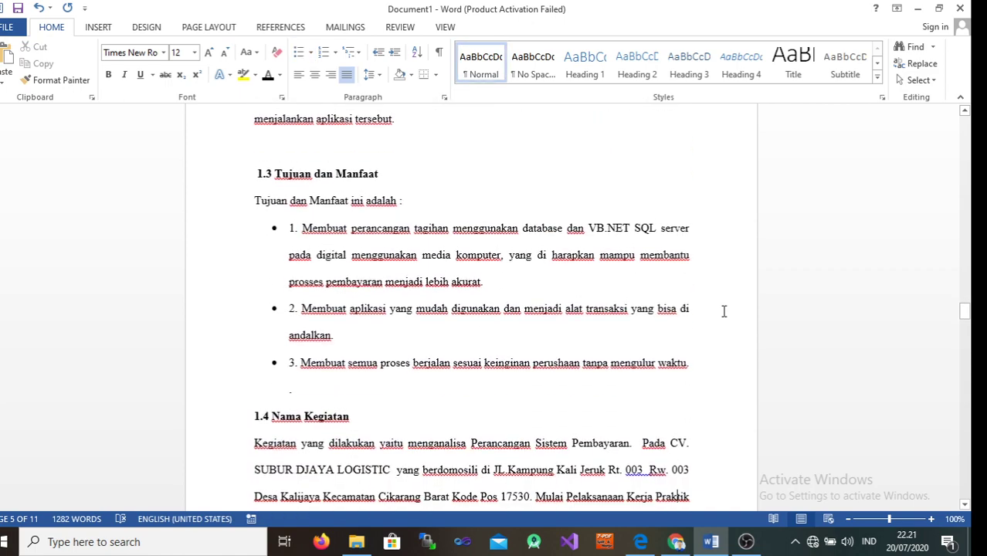
key("Down")
key("Down")
key("Down")
key("Down")
key("Down")
key("Down")
key("Down")
key("Down")
key("Down")
key("Down")
key("Down")
key("Down")
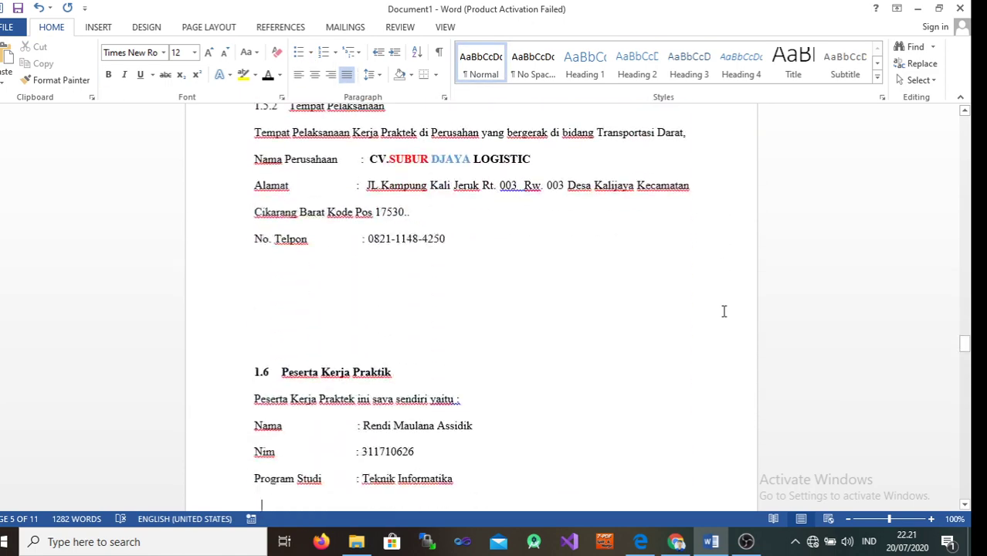
key("Down")
key("Down")
key("Down")
key("Down")
key("Down")
key("Down")
key("Down")
key("Down")
key("Down")
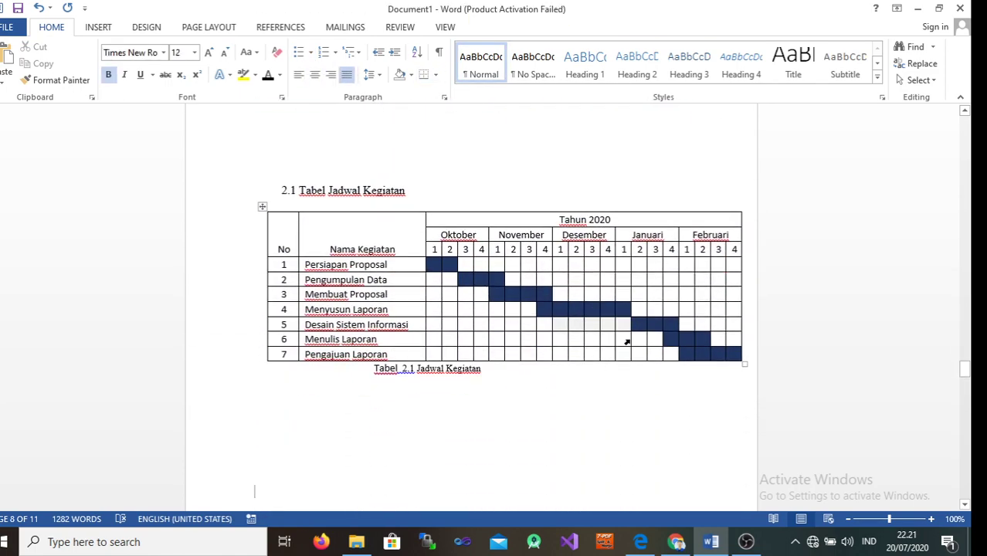
left_click(483, 370)
key("BackSpace")
key("BackSpace")
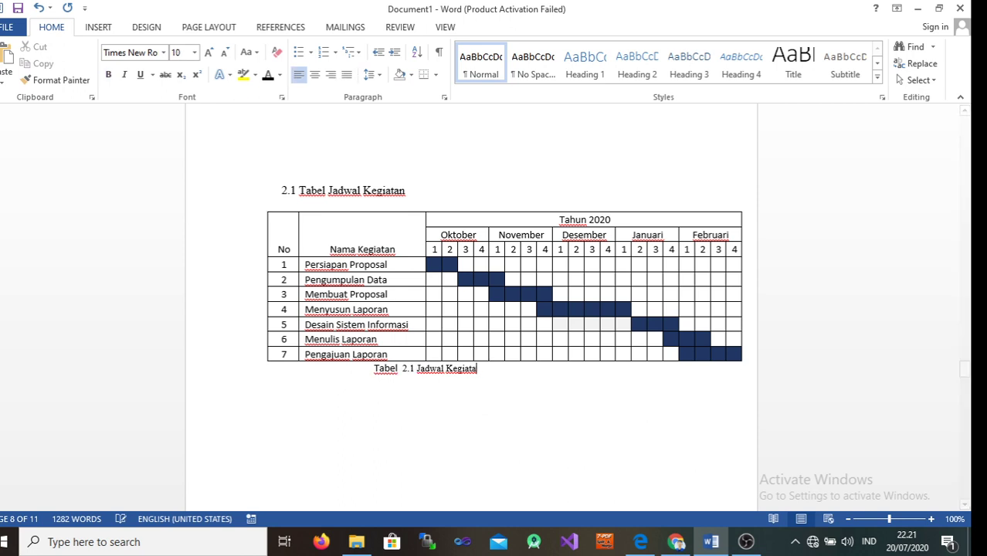
key("BackSpace")
key("BackSpace")
key("BackSpace")
key("BackSpace")
key("BackSpace")
key("BackSpace")
key("BackSpace")
key("BackSpace")
key("BackSpace")
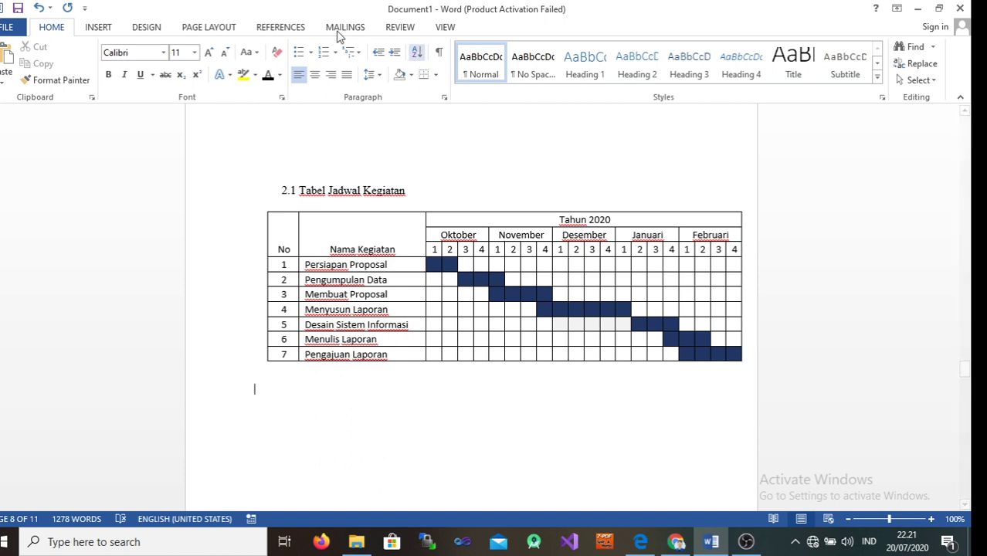
- Insert a Tabel-labelled caption reading 'Tabel 1.1 Jadwal Kegiatan' below the schedule table
left_click(264, 29)
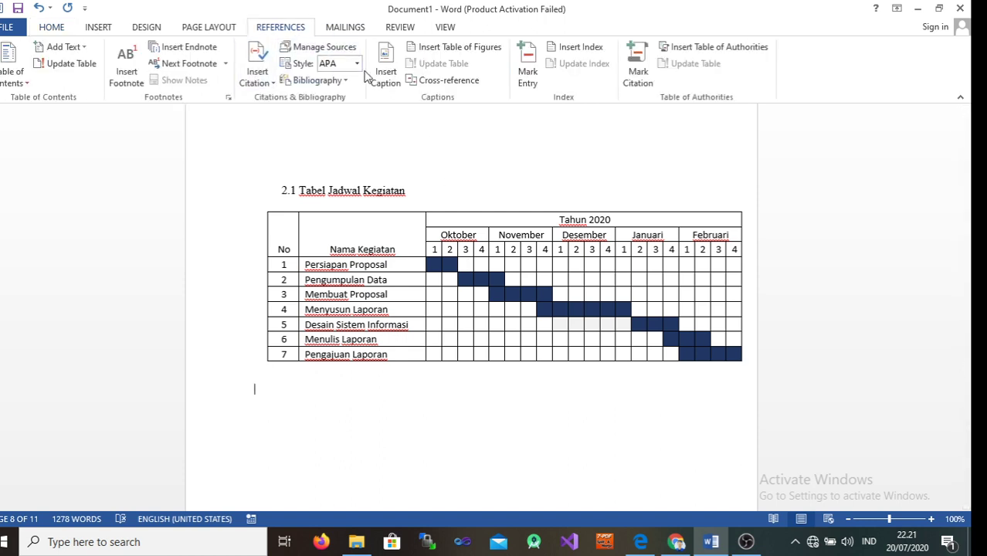
left_click(391, 85)
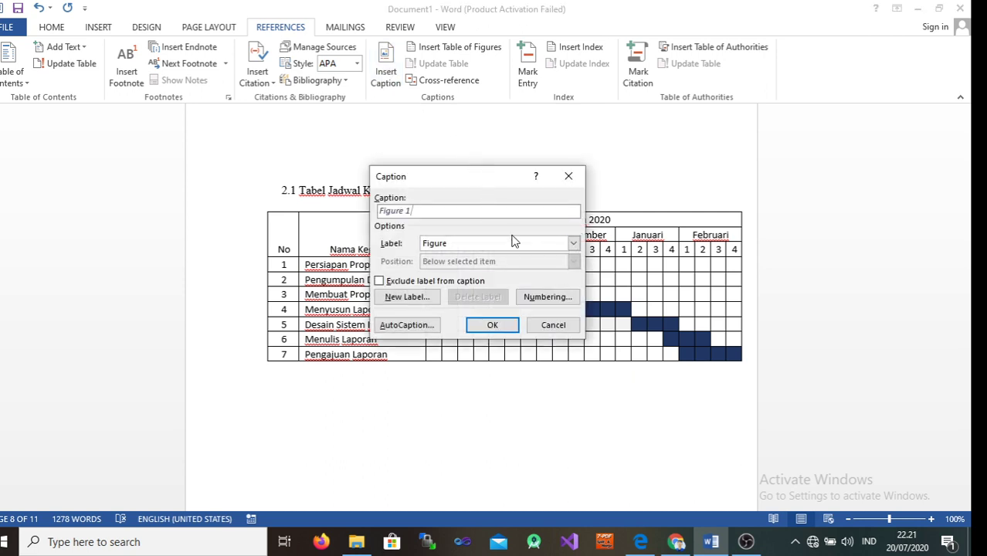
left_click(575, 243)
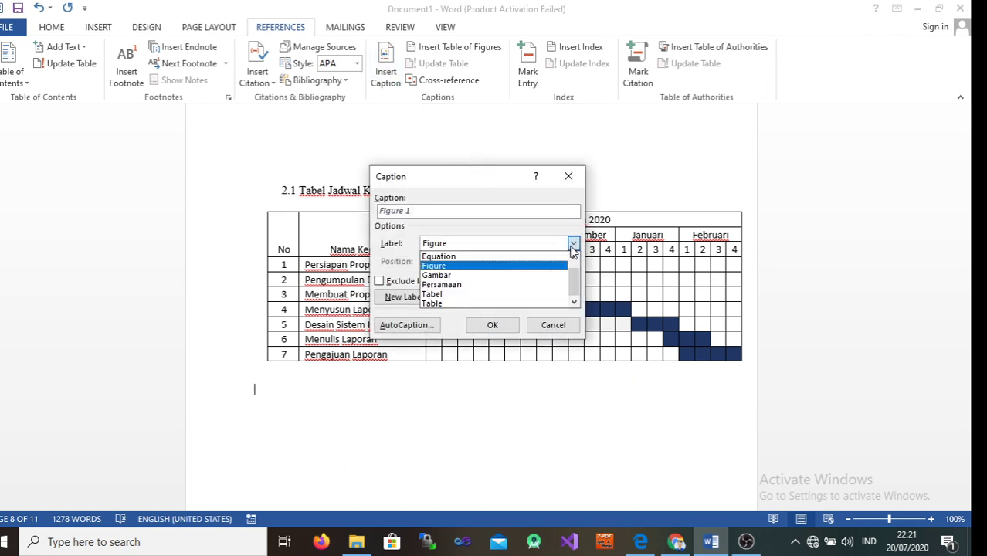
left_click(490, 294)
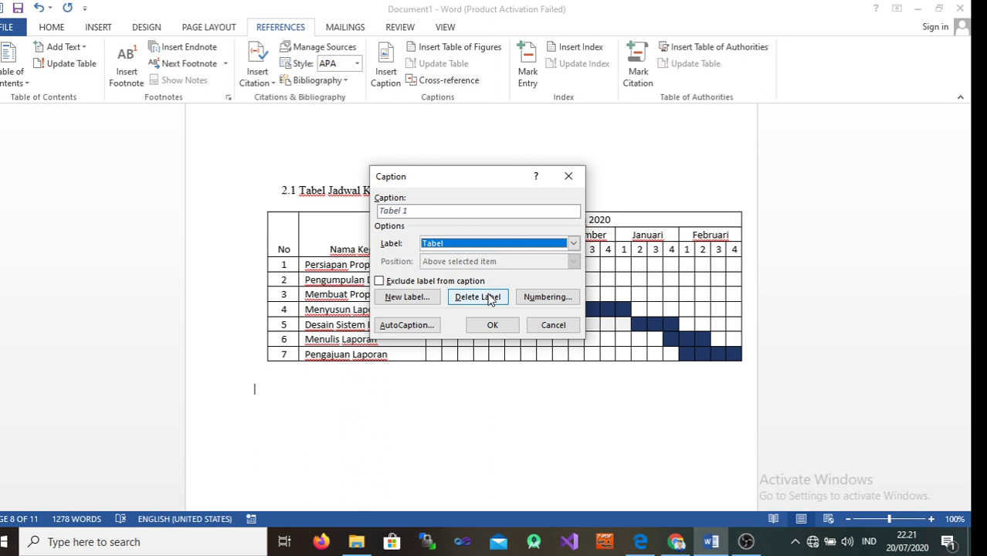
left_click(452, 213)
type(".1 k")
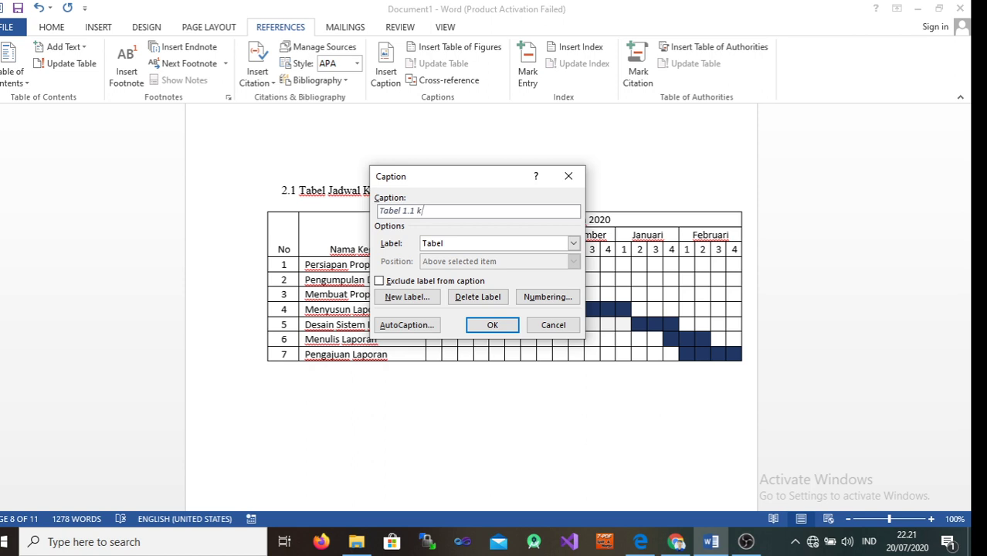
type("J")
type("a")
type("Kegiatan")
left_click(479, 326)
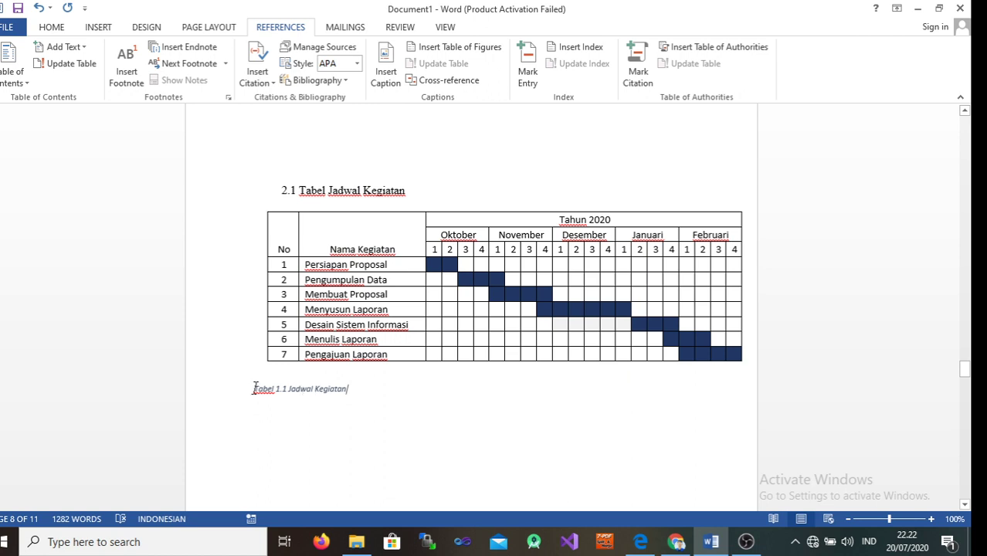
- Make the new table caption bold and centre it under the table
left_click_drag(254, 388, 346, 405)
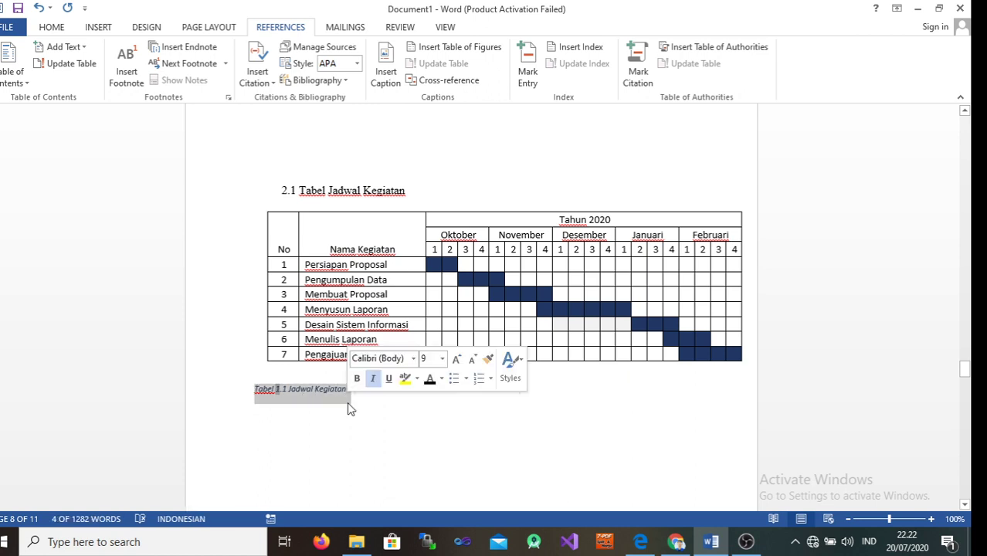
left_click(357, 384)
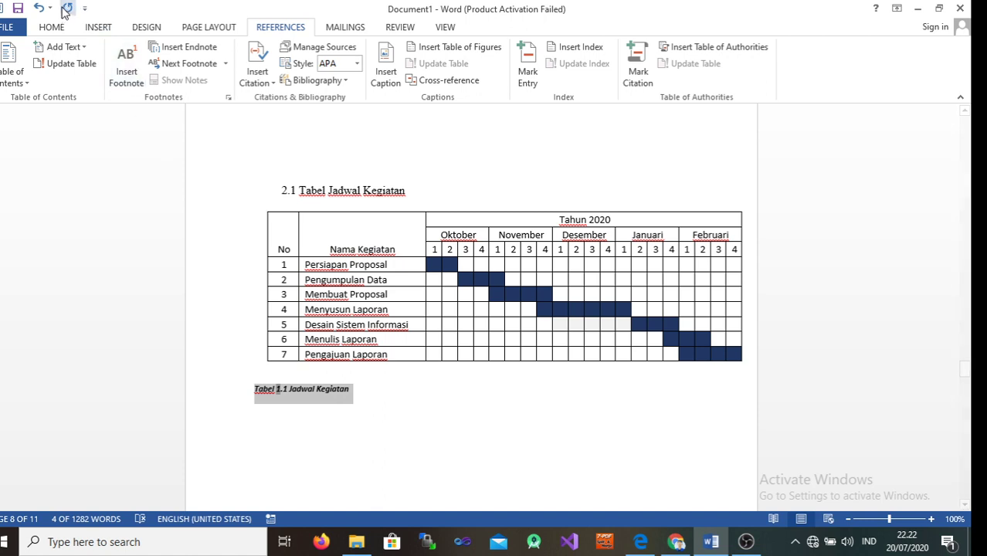
left_click(51, 26)
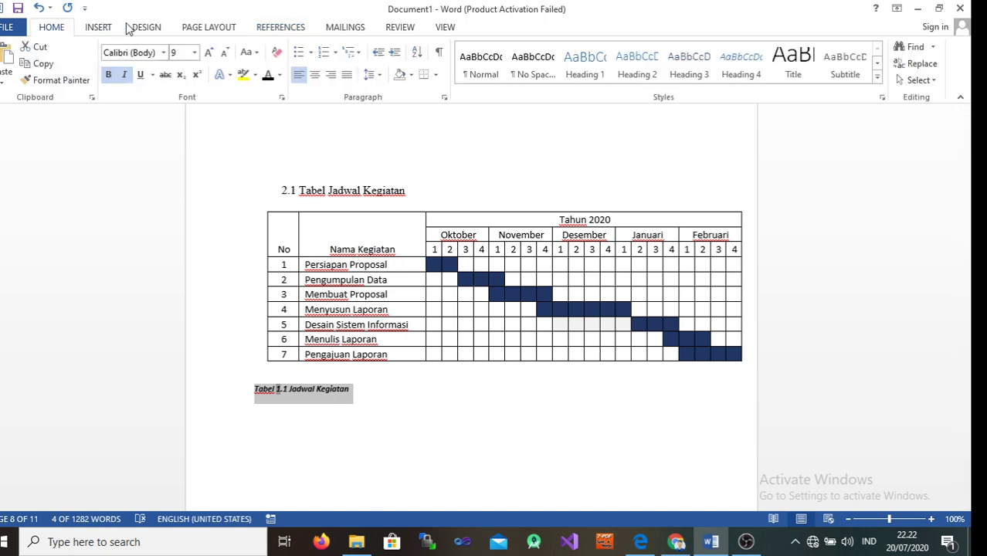
left_click(318, 77)
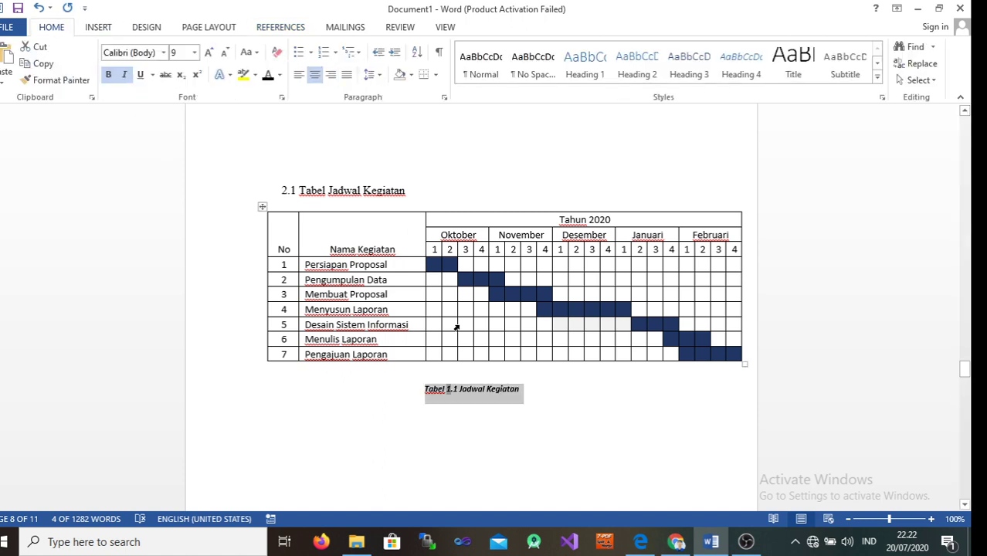
left_click(529, 388)
- Move through the chapters, then scroll back up to the Contents page and DAFTAR TABEL heading
key("Down")
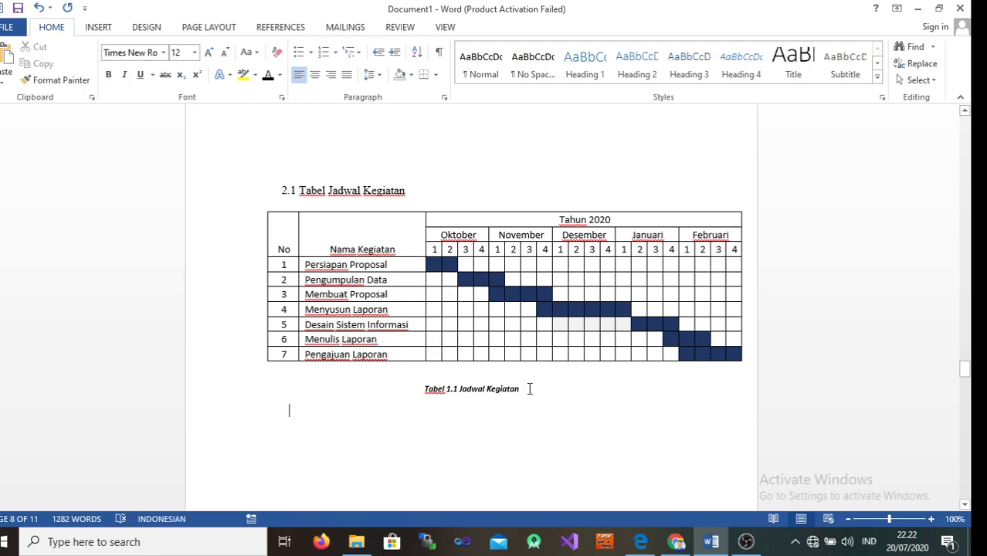
key("Down")
key("Down")
key("Down")
key("Down")
key("Down")
key("Down")
key("Down")
key("Down")
key("Down")
key("Down")
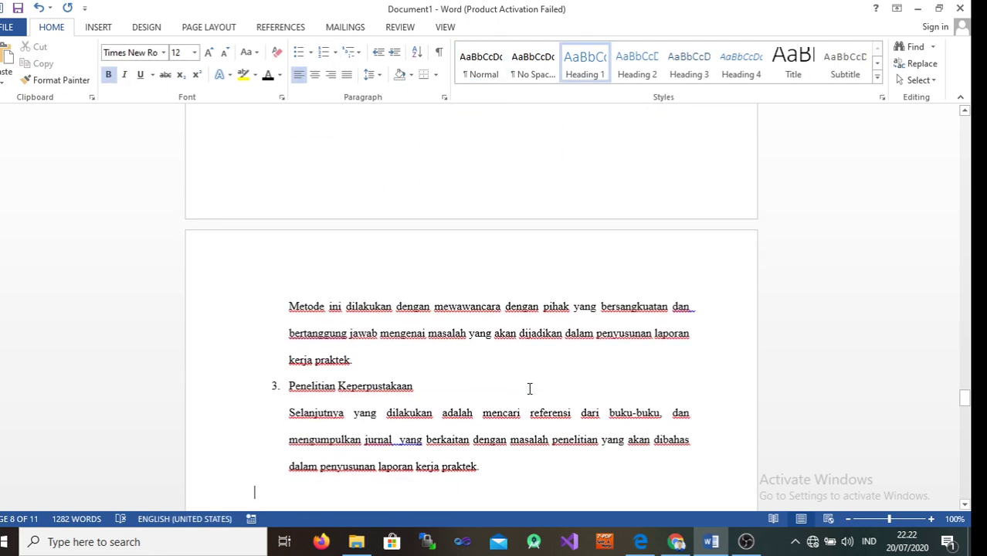
key("Down")
key("Down")
key("Down")
key("Down")
key("Down")
key("Down")
key("Down")
key("Down")
key("Down")
key("Down")
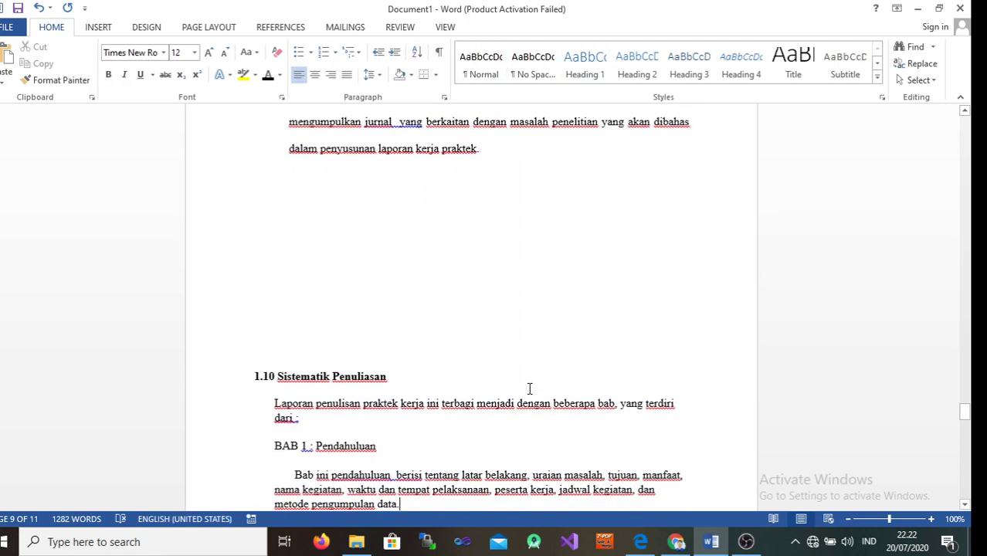
key("Down")
key("Down")
key("Down")
key("Down")
key("Down")
key("Down")
key("Down")
key("Down")
key("Down")
key("Down")
key("Down")
key("Down")
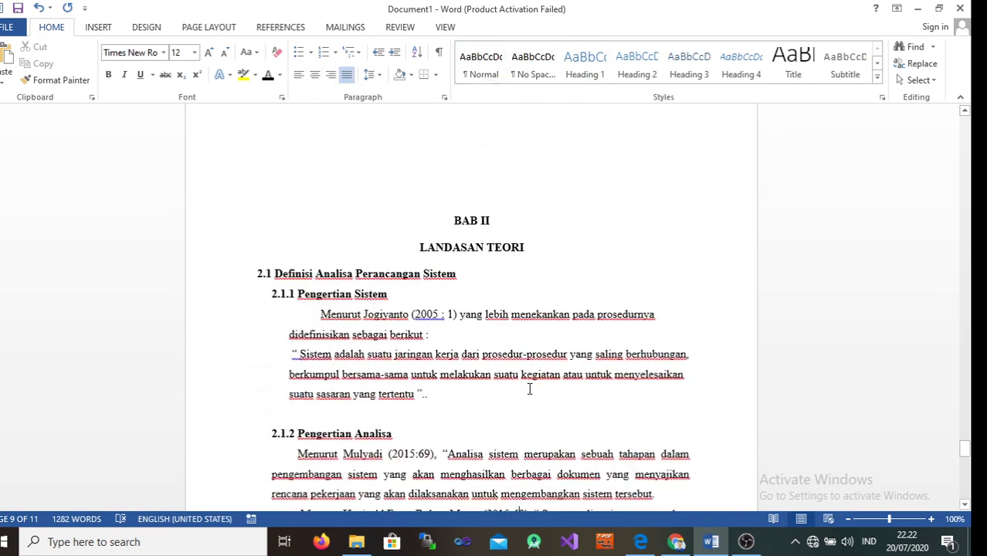
key("Down")
key("Down")
key("Down")
key("Down")
key("Down")
key("Down")
key("Down")
key("Down")
key("Down")
key("Down")
key("Down")
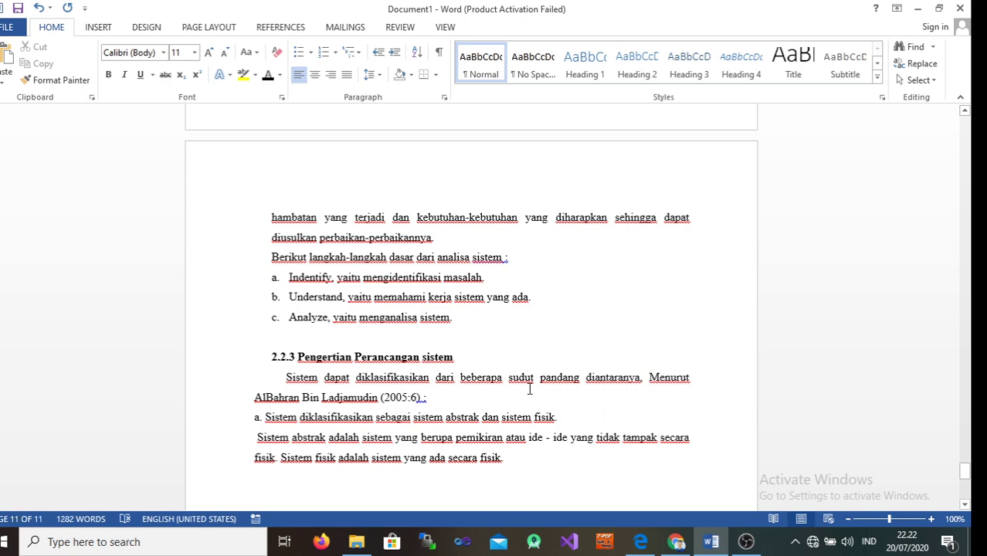
key("Up")
key("Up")
key("Up")
key("Up")
key("Up")
key("Up")
key("Up")
key("Up")
key("Up")
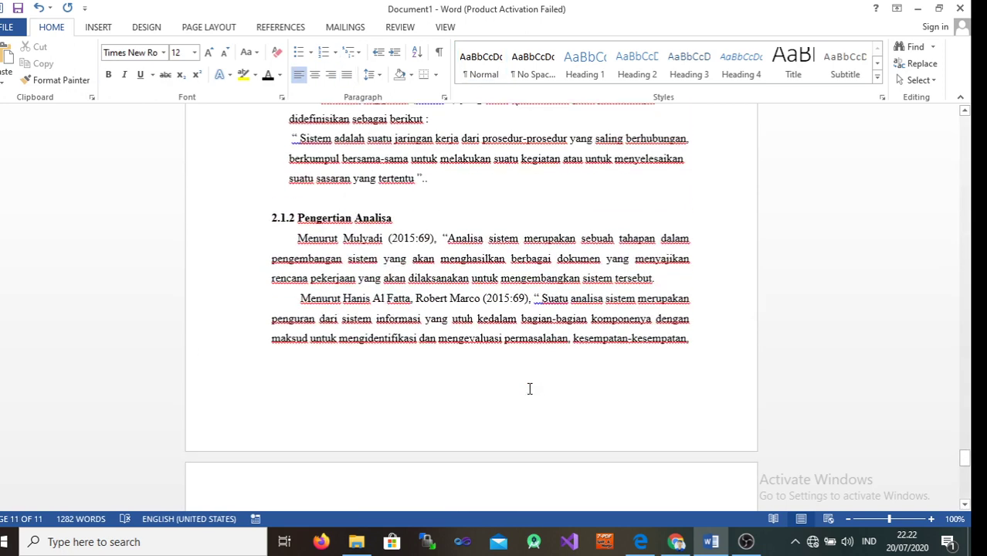
key("Up")
key("Up")
key("Up")
key("Up")
key("Up")
key("Up")
key("Up")
key("Up")
key("Up")
key("Down")
key("Down")
key("Down")
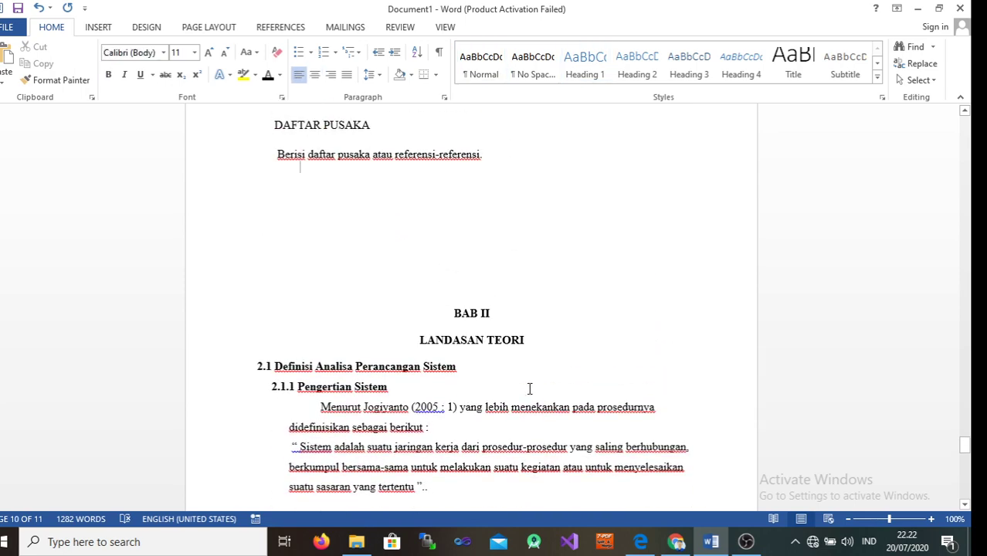
key("Down")
key("Down")
key("Down")
key("Down")
key("Down")
key("Down")
key("Down")
key("Down")
key("Down")
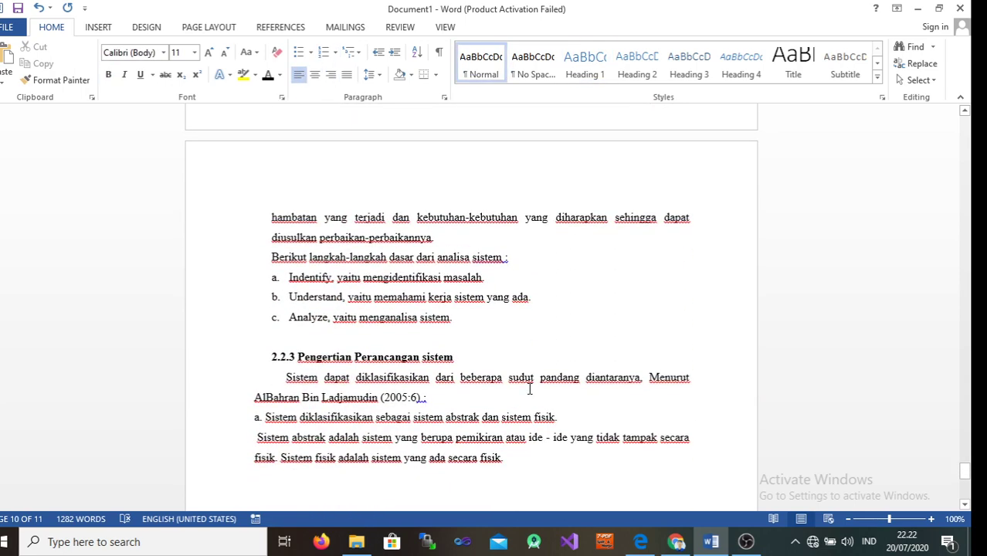
mouse_move(964, 471)
left_mouse_down()
mouse_move(972, 510)
mouse_move(919, 294)
mouse_move(910, 163)
mouse_move(918, 196)
left_mouse_up()
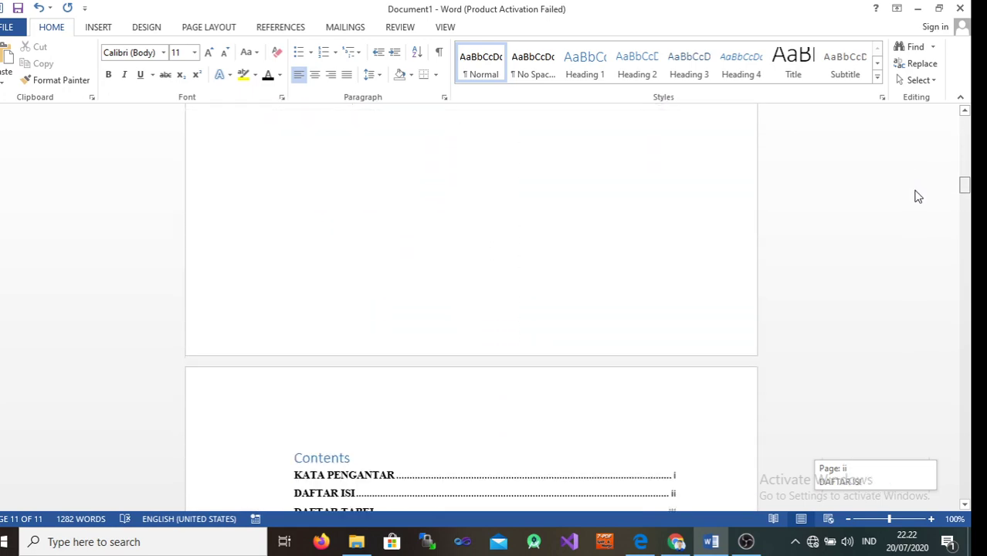
left_click_drag(918, 196, 928, 211)
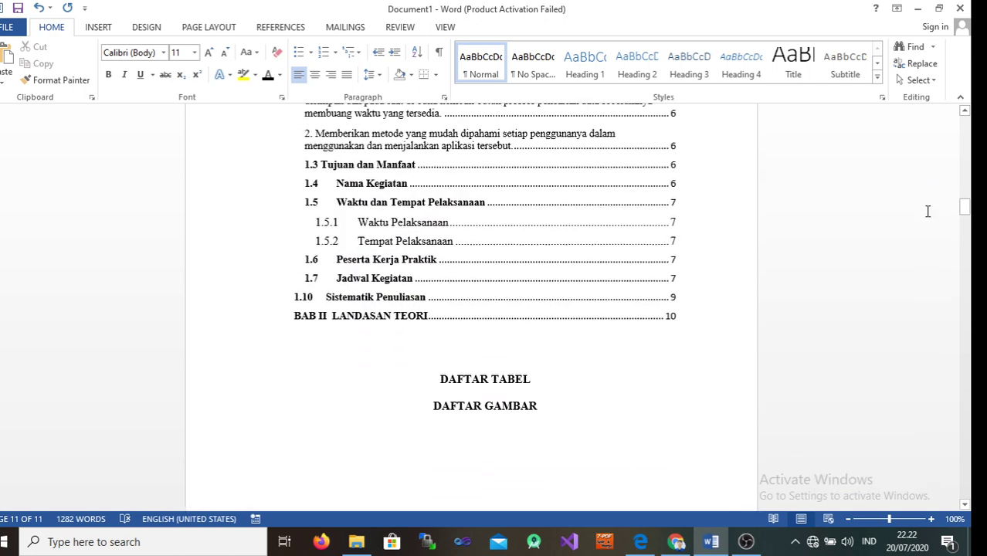
- Insert a Tabel table of figures below DAFTAR TABEL, listing Tabel 1.1 Jadwal Kegiatan on page 8
left_click(498, 395)
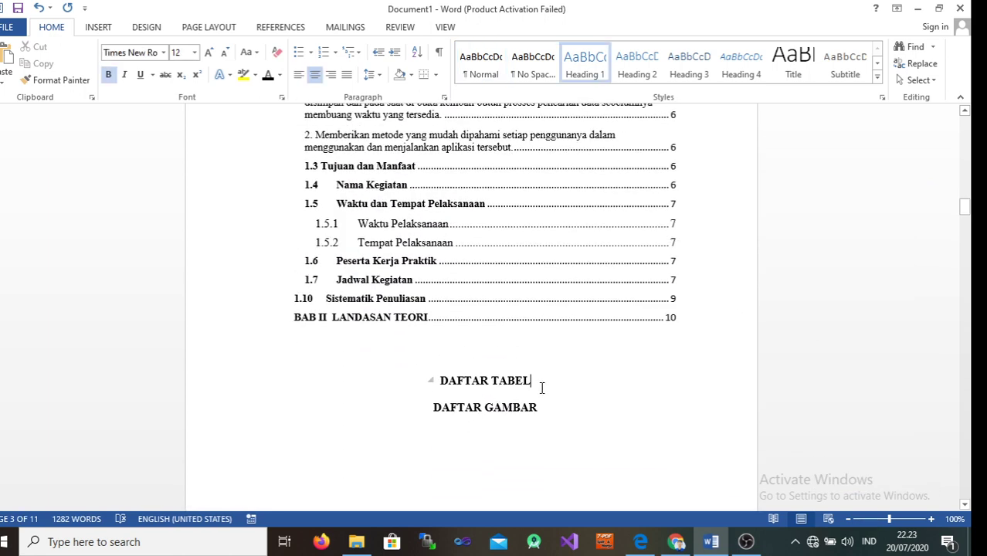
key("Return")
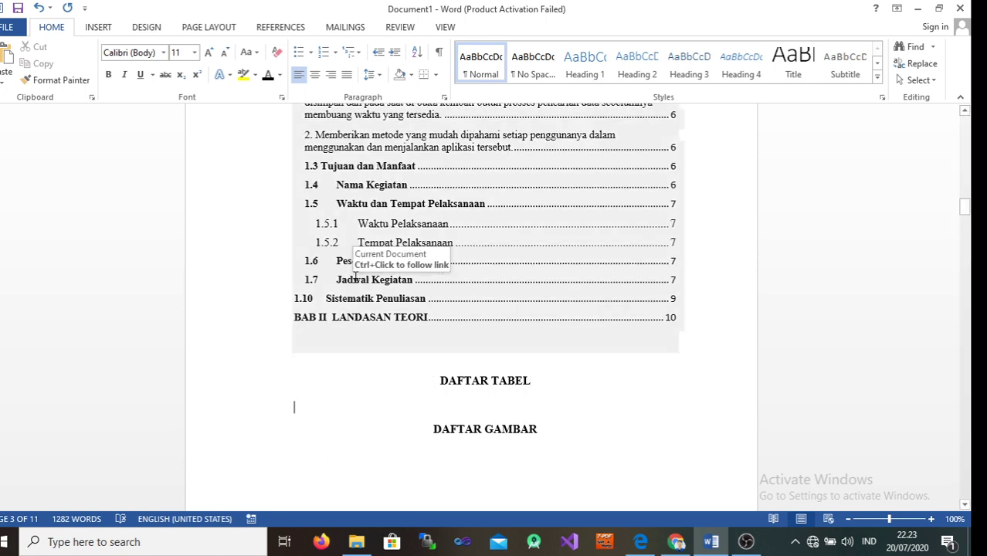
left_click(298, 32)
left_click(430, 51)
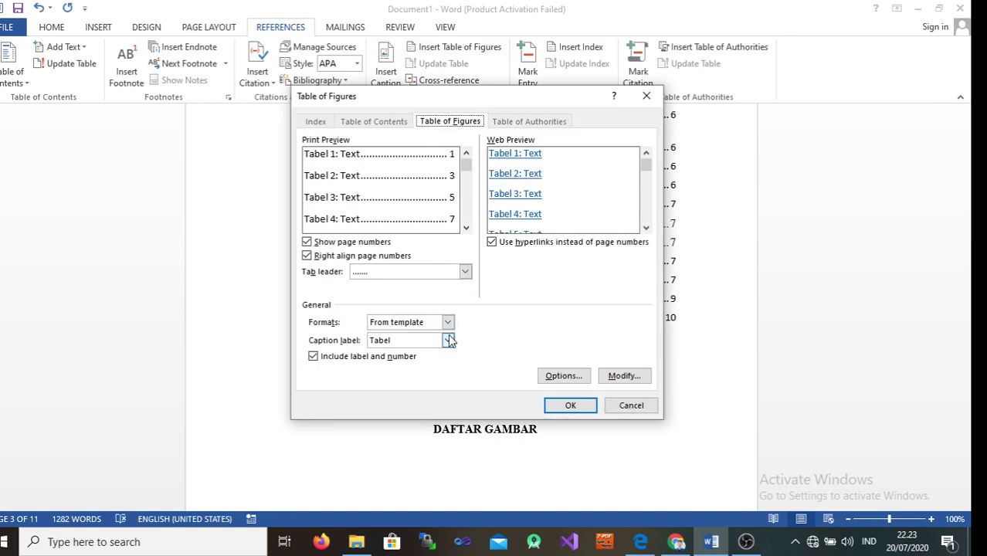
left_click(560, 407)
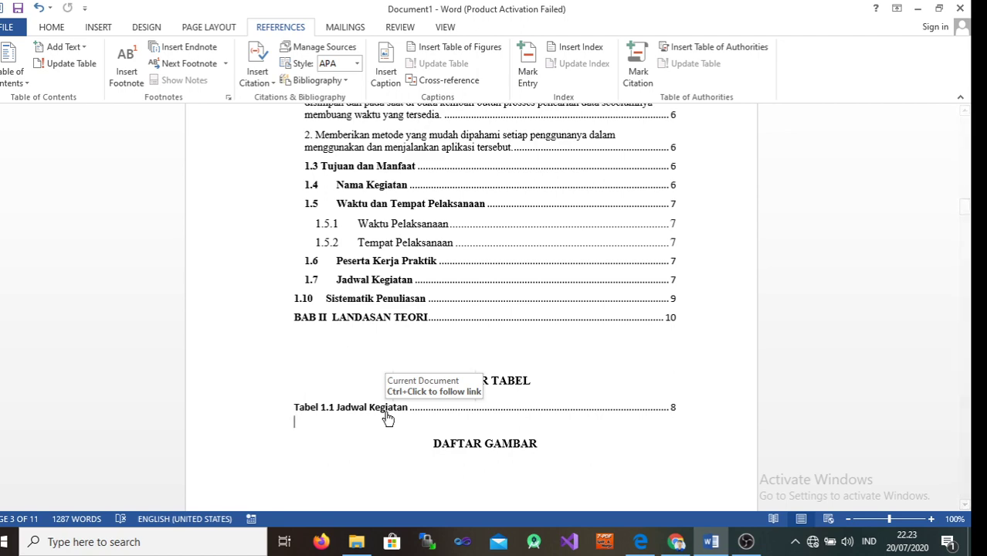
- Add empty lines after the 2.2.3 Pengertian Perancangan sistem text on the last page
left_click(388, 418, "ctrl")
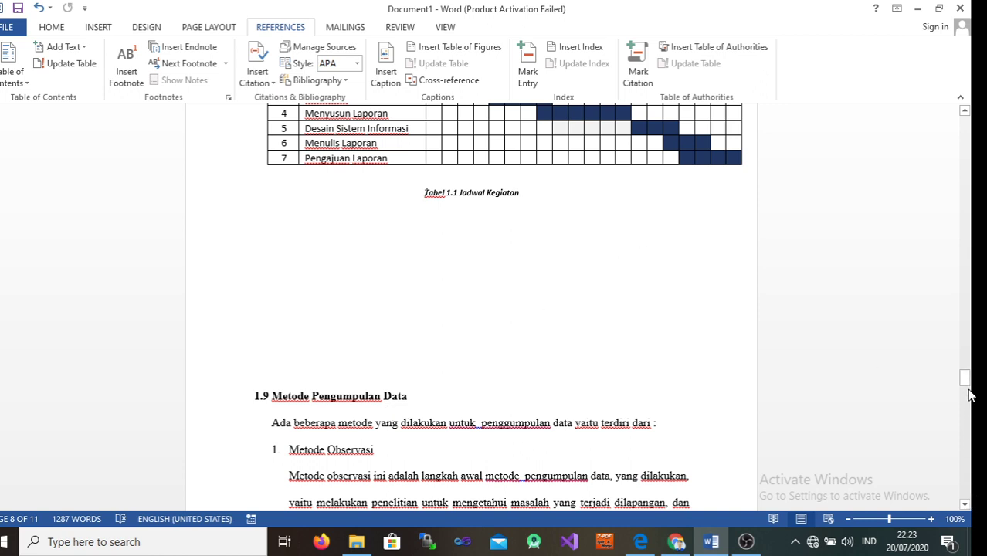
left_click_drag(970, 384, 970, 489)
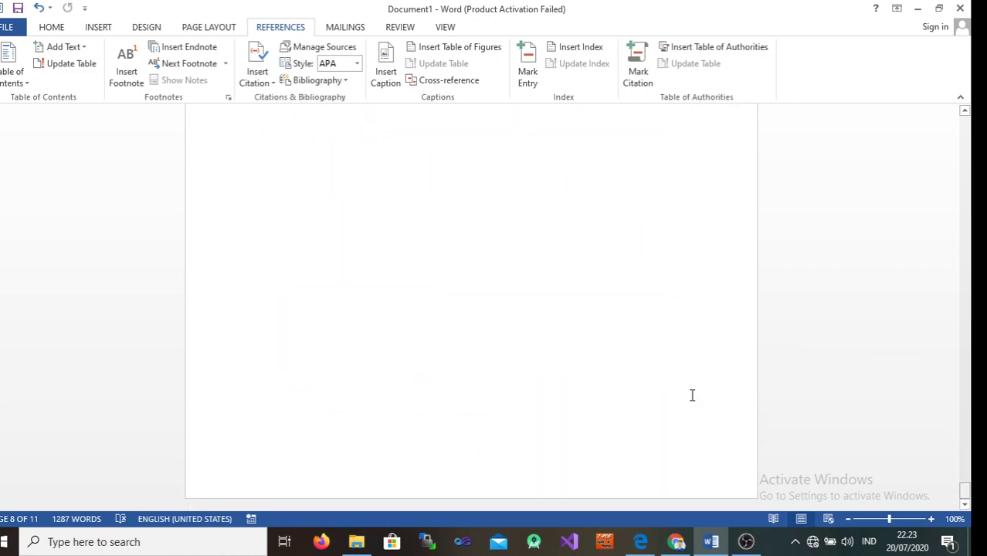
left_click(453, 235)
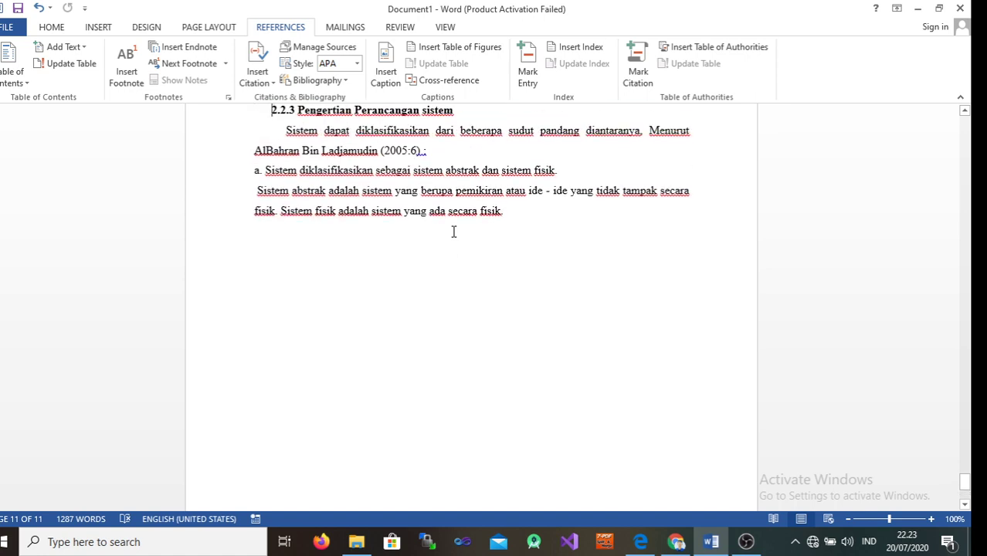
left_click(545, 212)
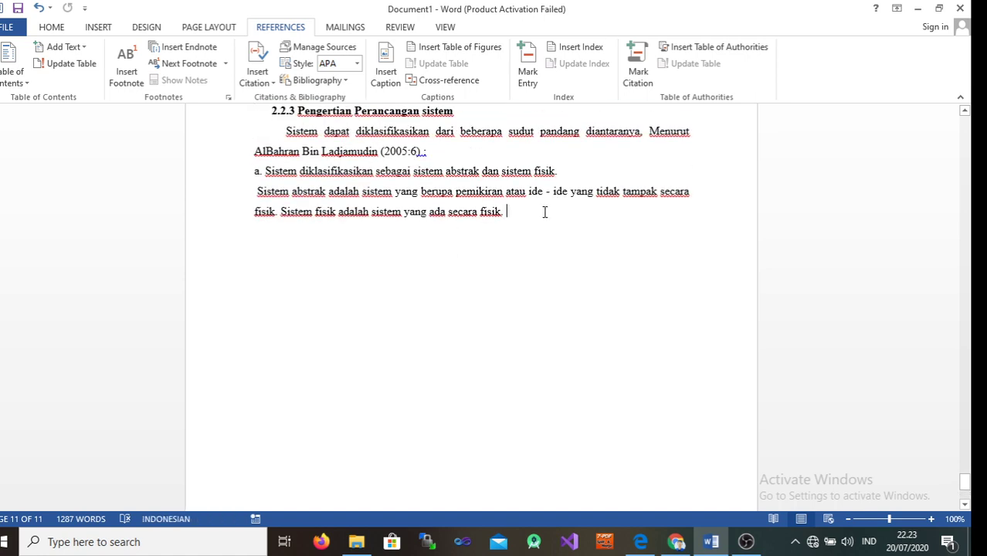
key("Return")
key("Return")
key("Return")
key("Return")
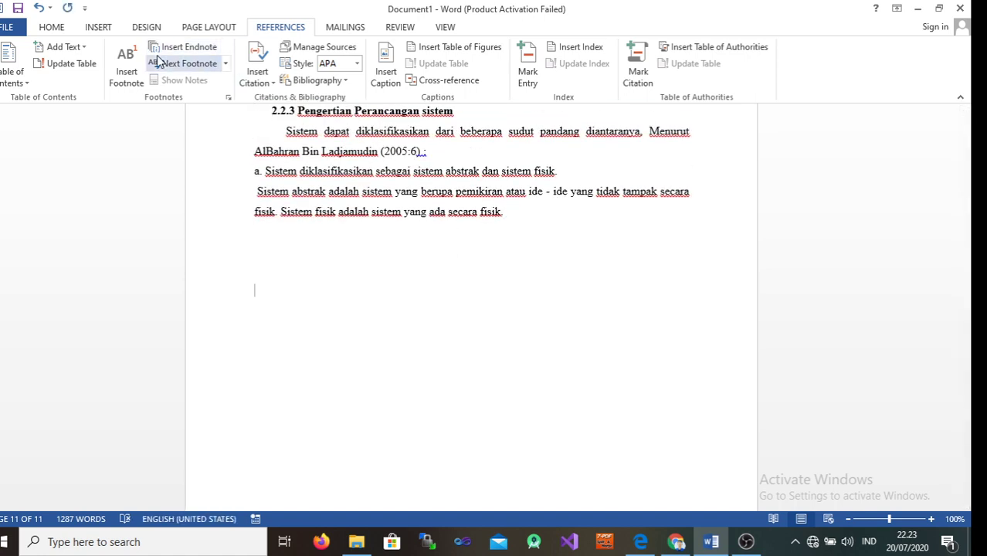
- Insert the COVID economy chart picture from file at that spot
left_click(93, 27)
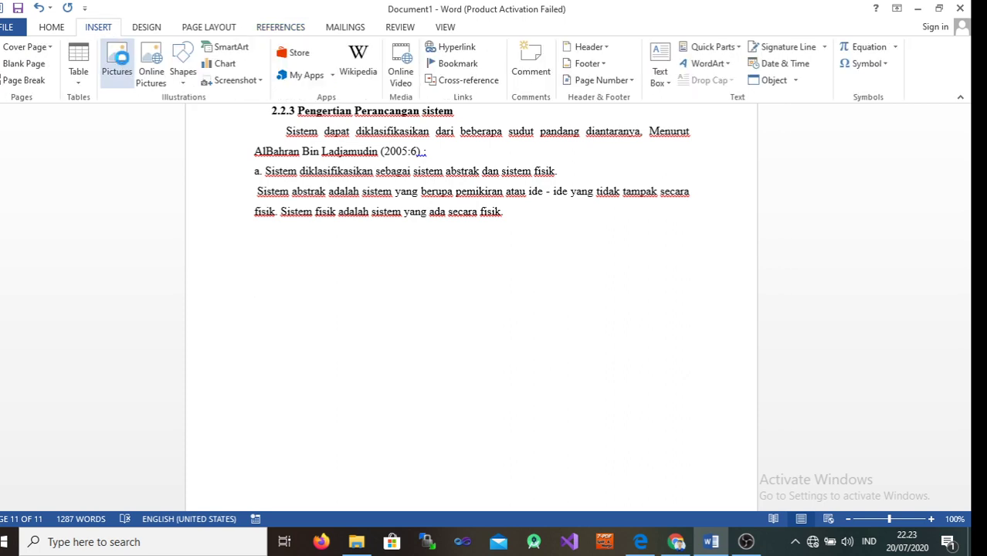
left_click(122, 62)
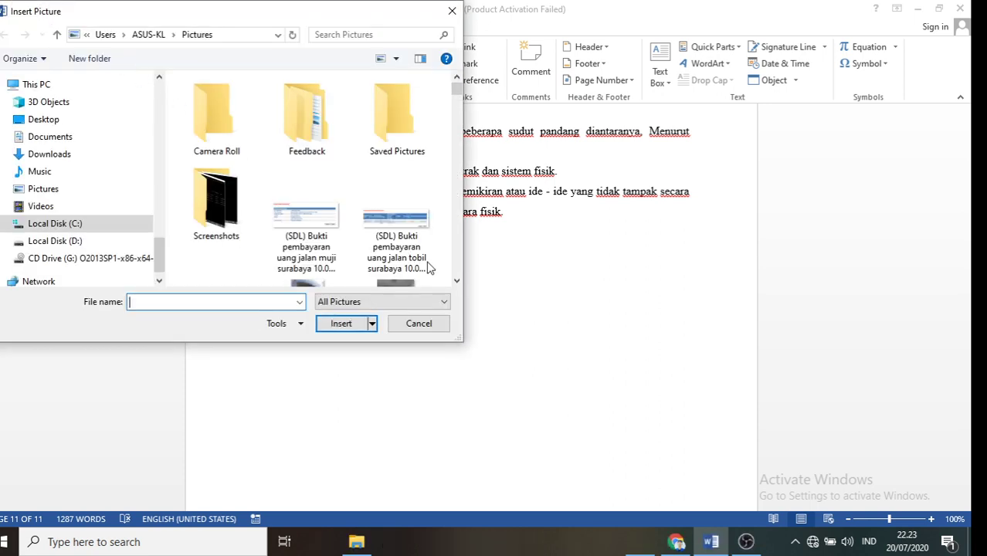
left_click_drag(457, 282, 456, 283)
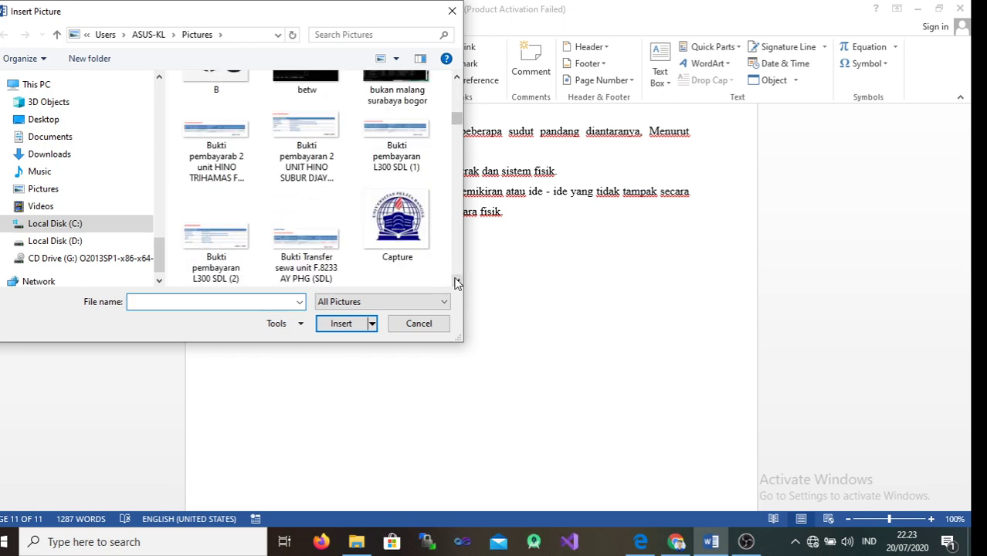
left_click(457, 283)
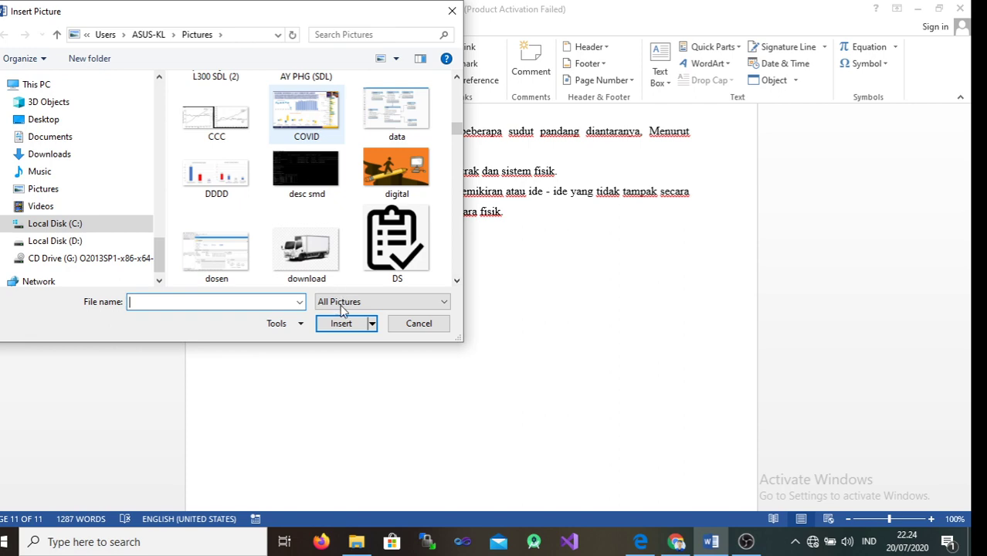
left_click(295, 120)
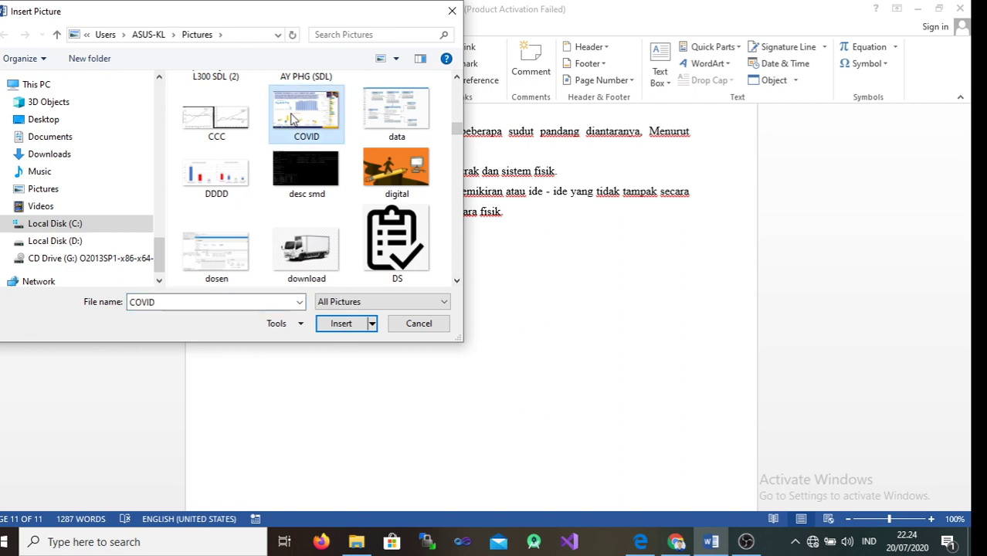
left_click(337, 326)
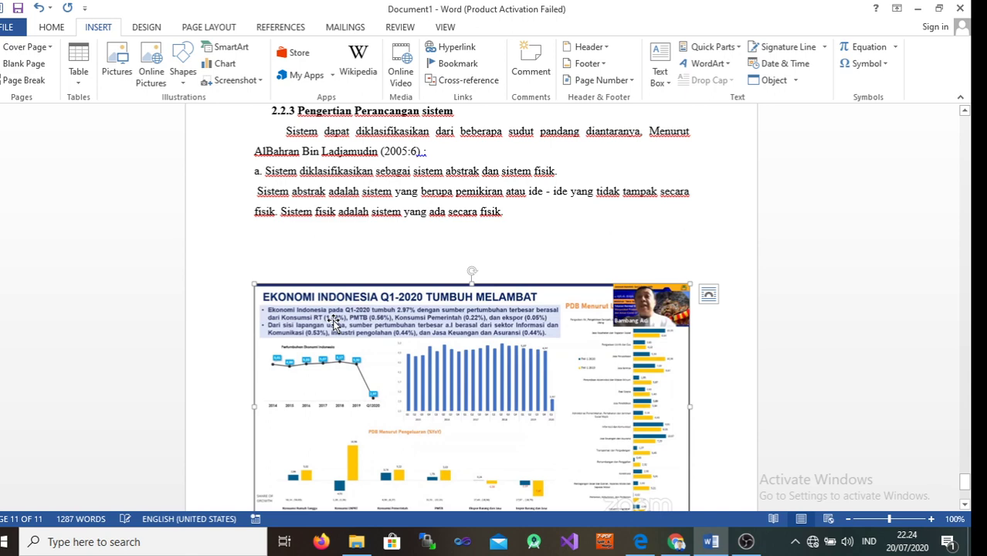
- Centre the COVID chart picture on the page and place the caret on the line below it
left_click(429, 243)
scroll(696, 293, "down", 1)
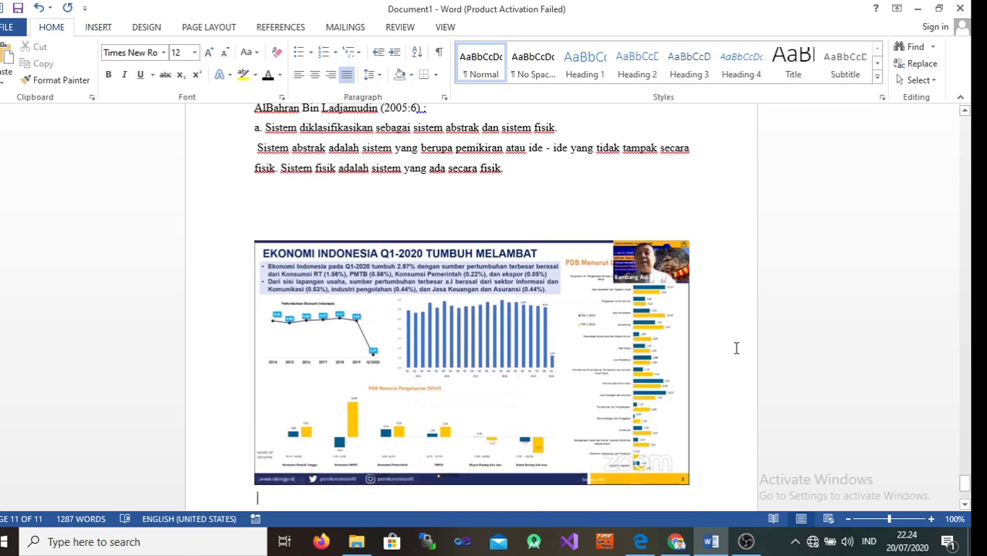
scroll(737, 349, "down", 1)
left_click(496, 313)
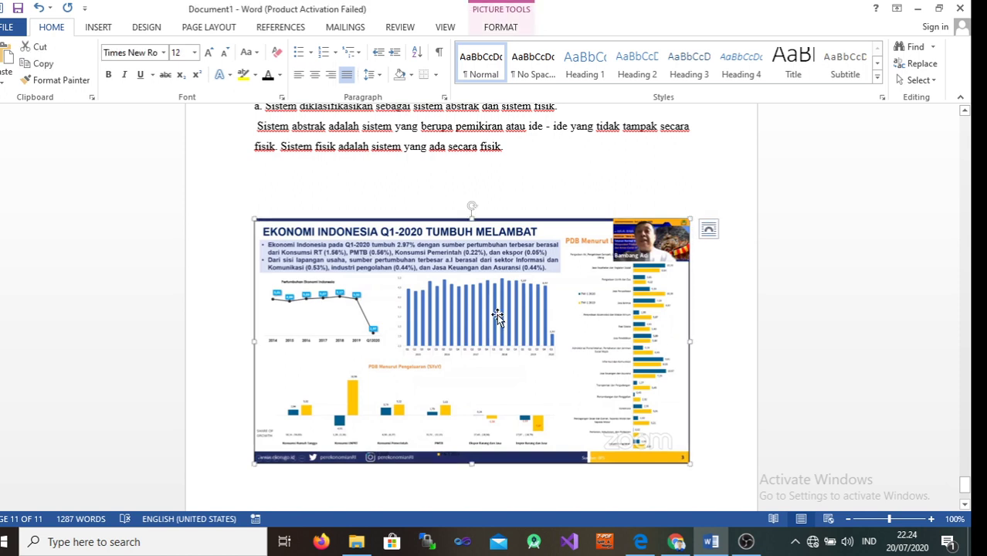
left_click(314, 77)
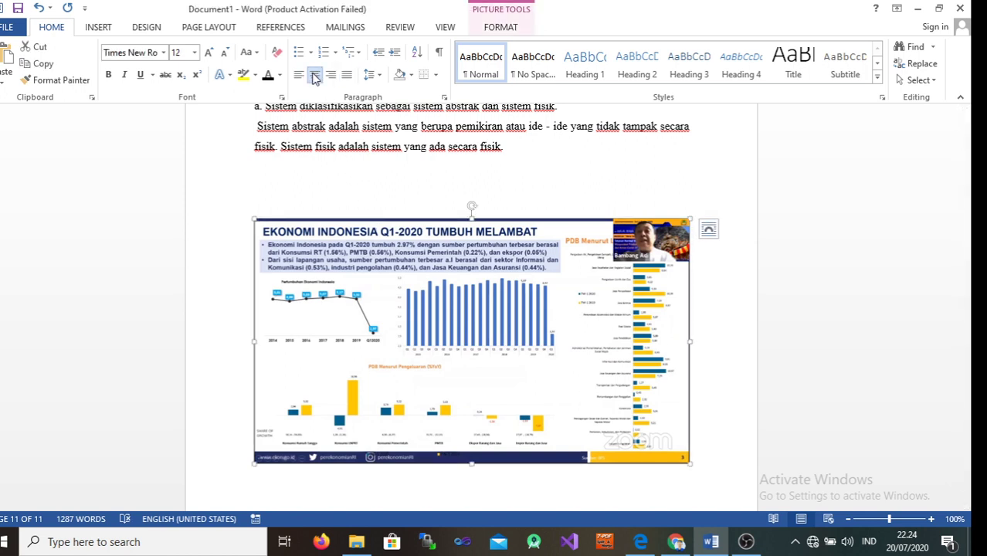
left_click(396, 495)
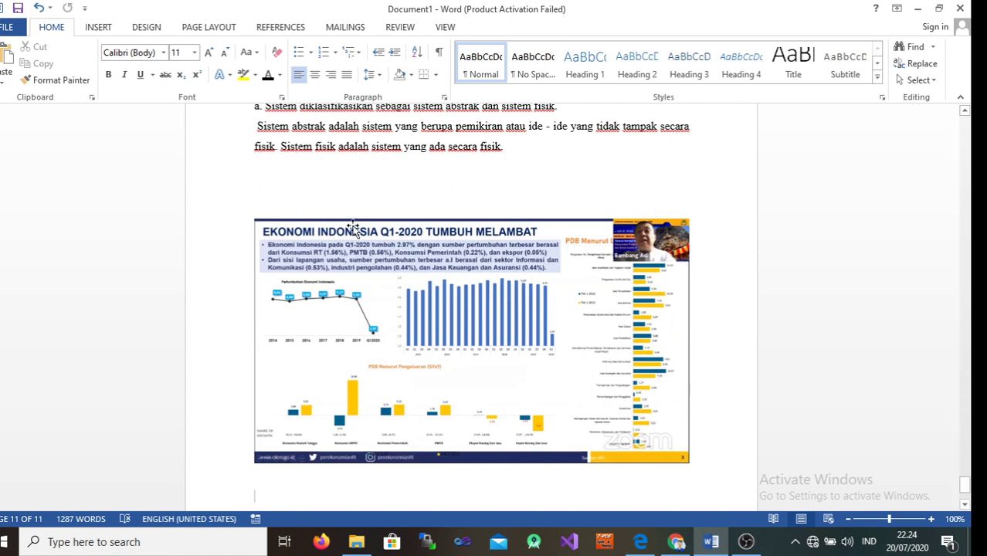
left_click(272, 29)
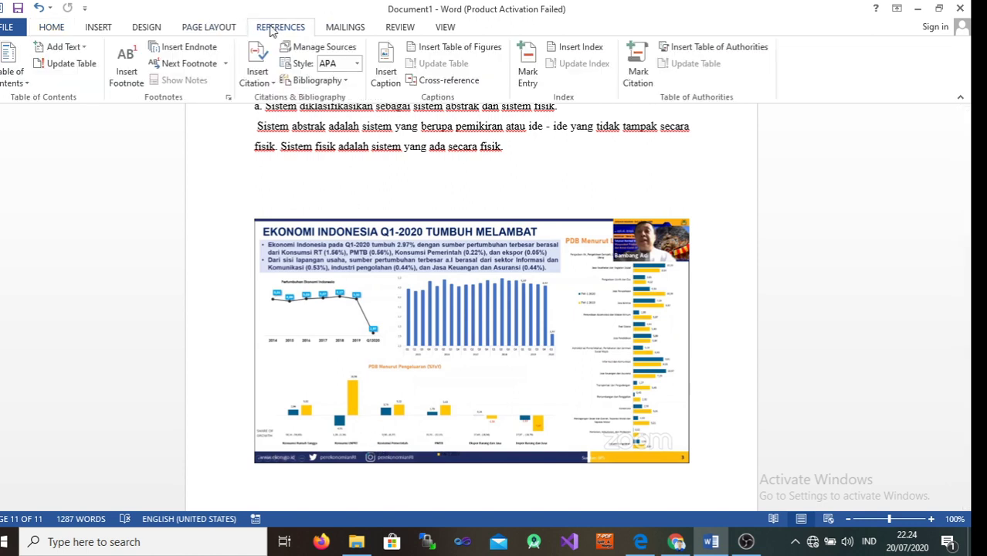
- Insert a Gambar-labelled caption reading 'Gambar 1.1 GAMBAR Covid' beneath the chart picture
left_click(379, 85)
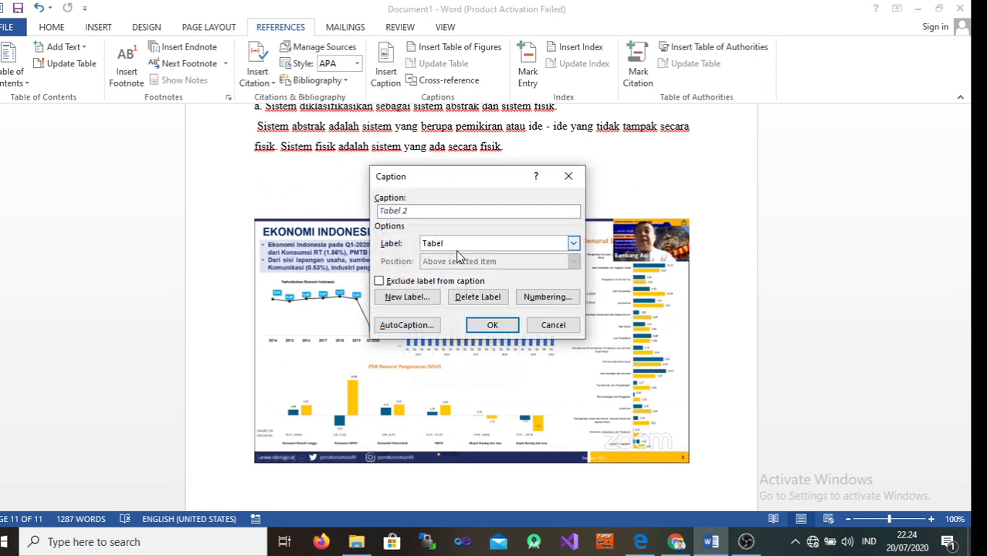
left_click(574, 243)
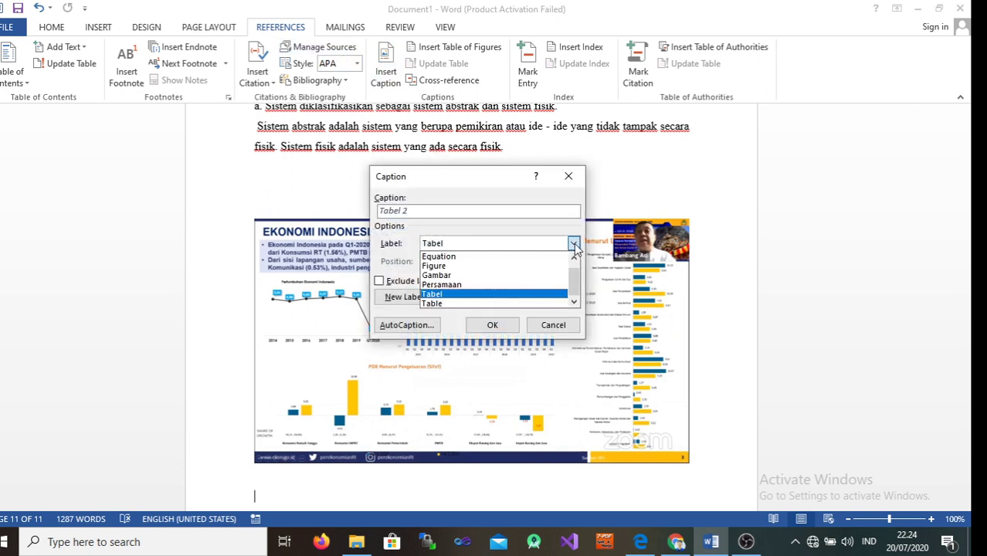
left_click(521, 276)
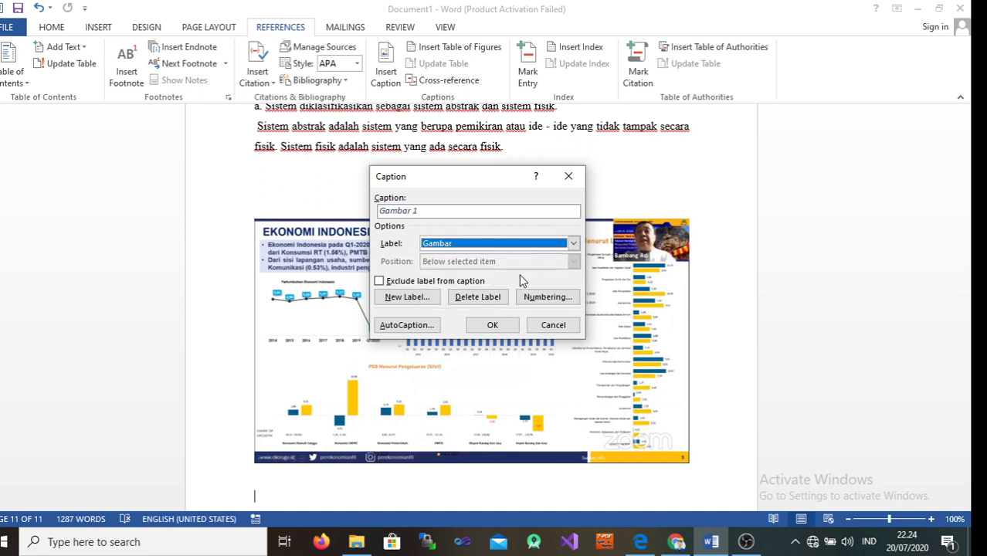
left_click(424, 297)
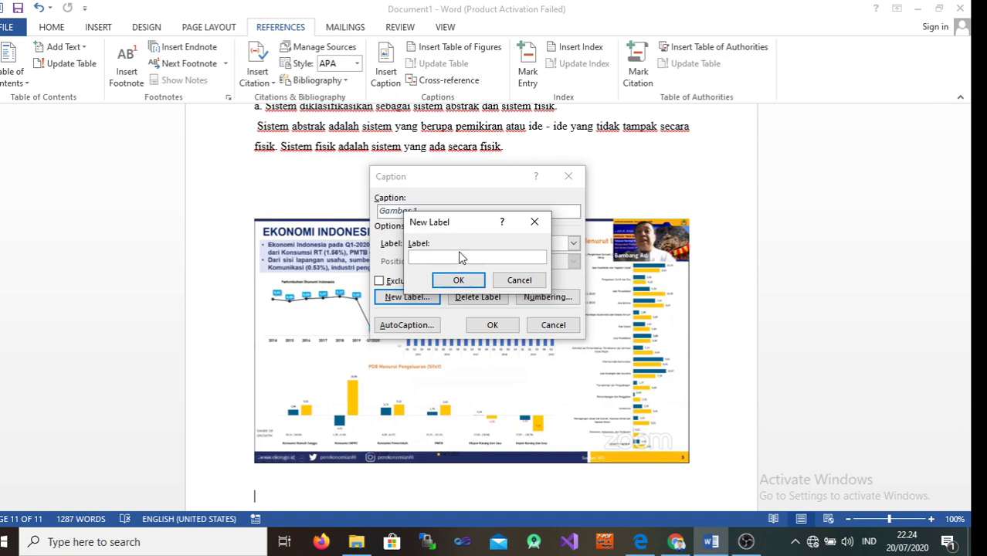
left_click(535, 222)
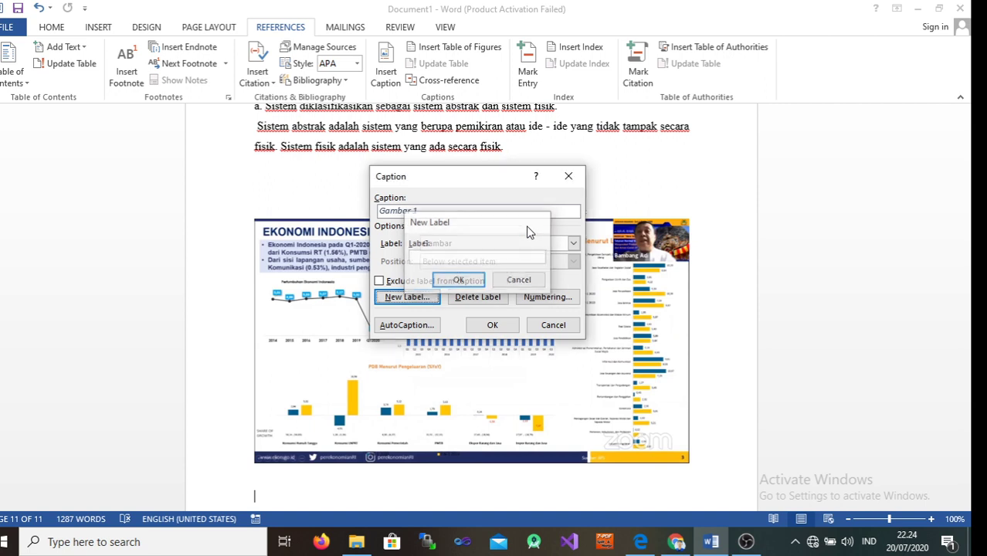
left_click(436, 211)
type(".1 GAMBAR Covid")
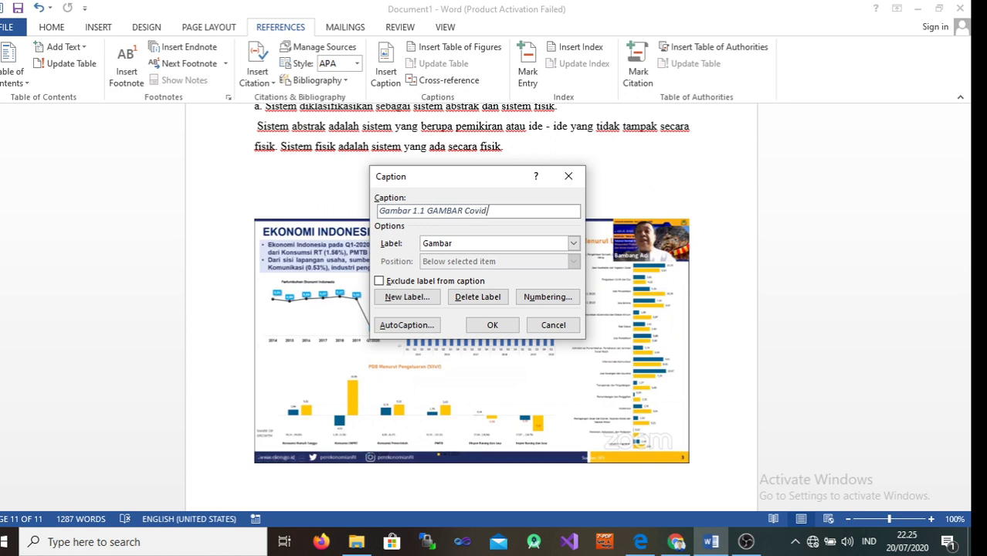
left_click(492, 325)
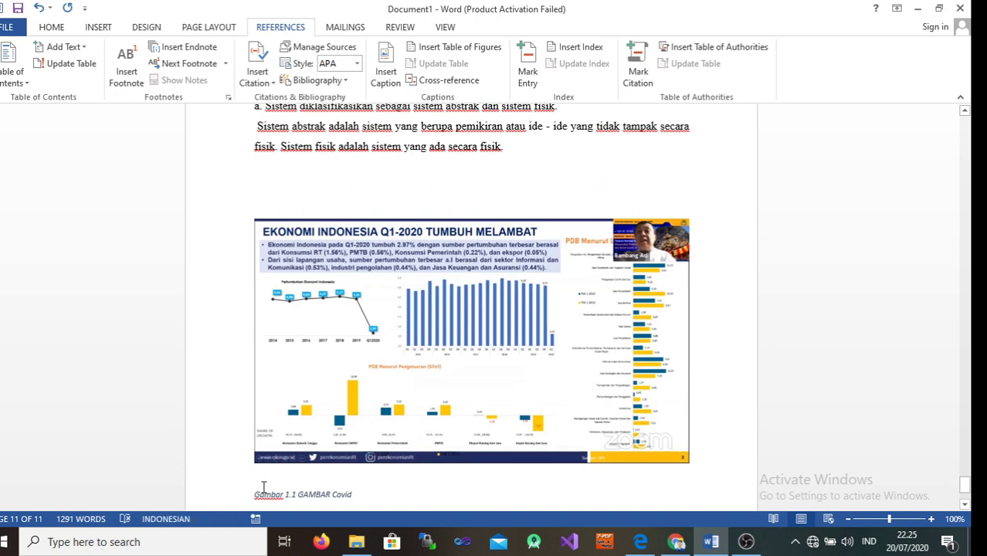
- Bold and centre the Gambar 1.1 caption, then scroll up to the DAFTAR GAMBAR heading
left_click_drag(255, 493, 352, 495)
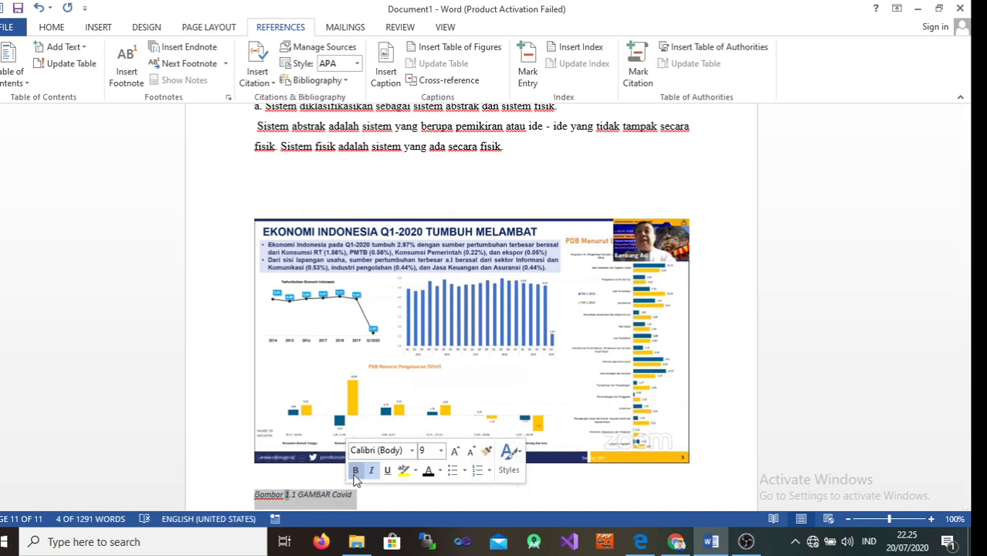
left_click(356, 473)
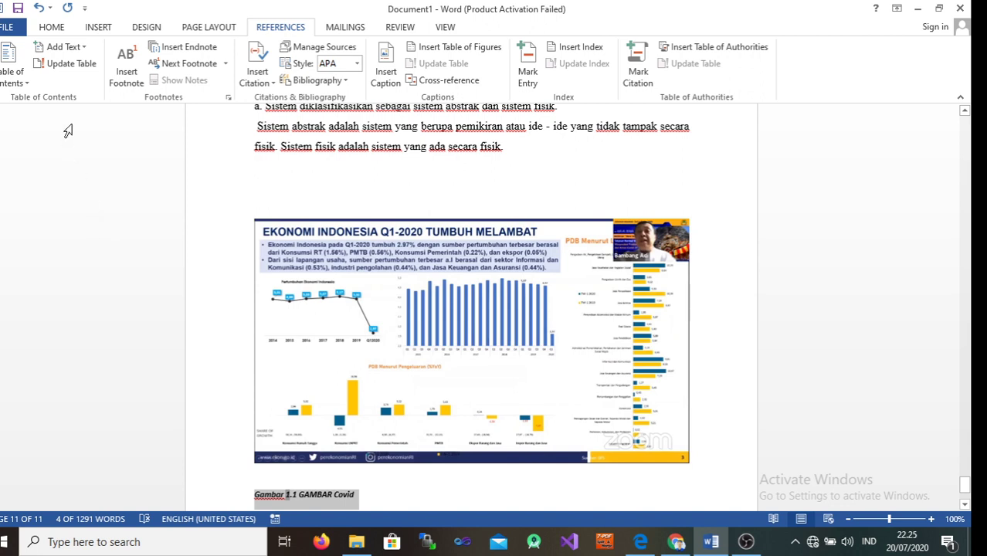
left_click(56, 30)
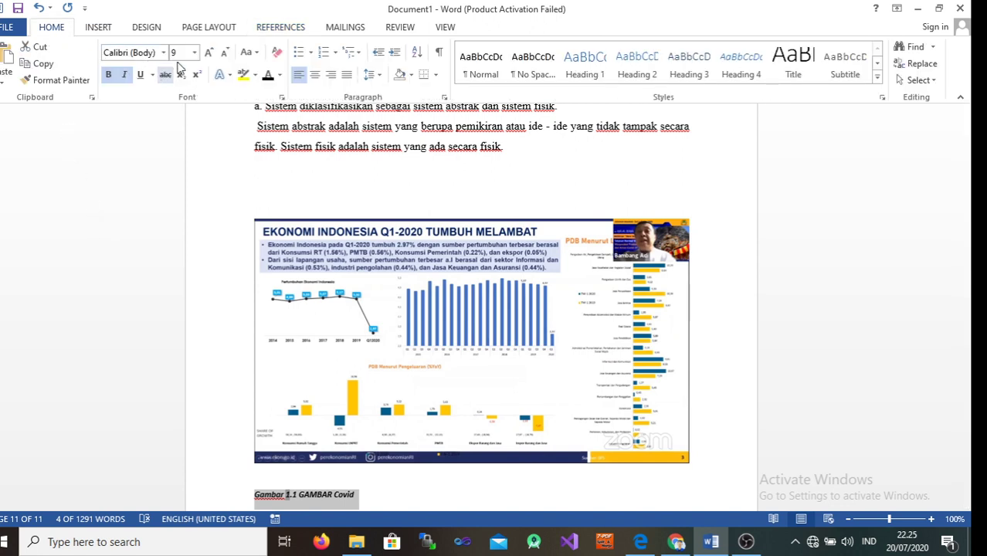
left_click(315, 75)
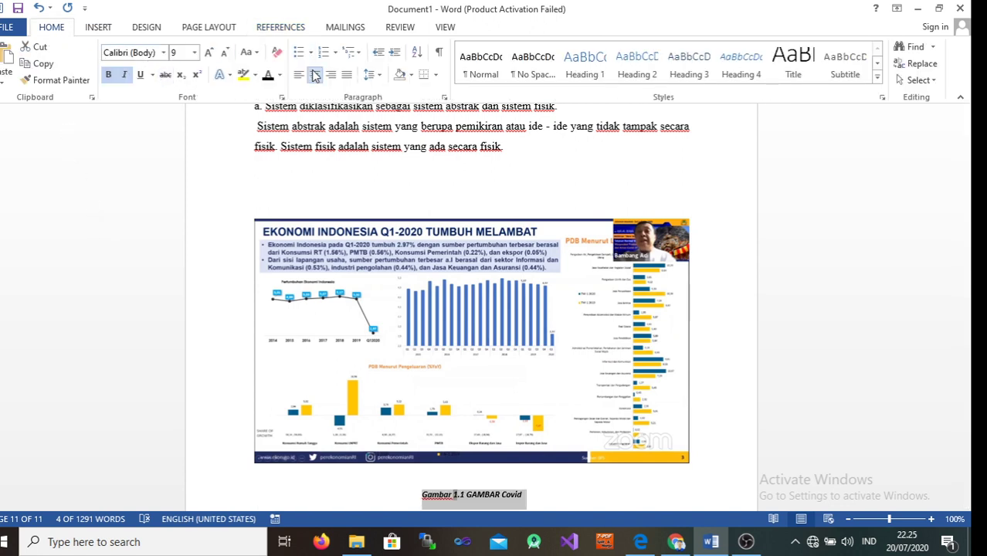
left_click(639, 479)
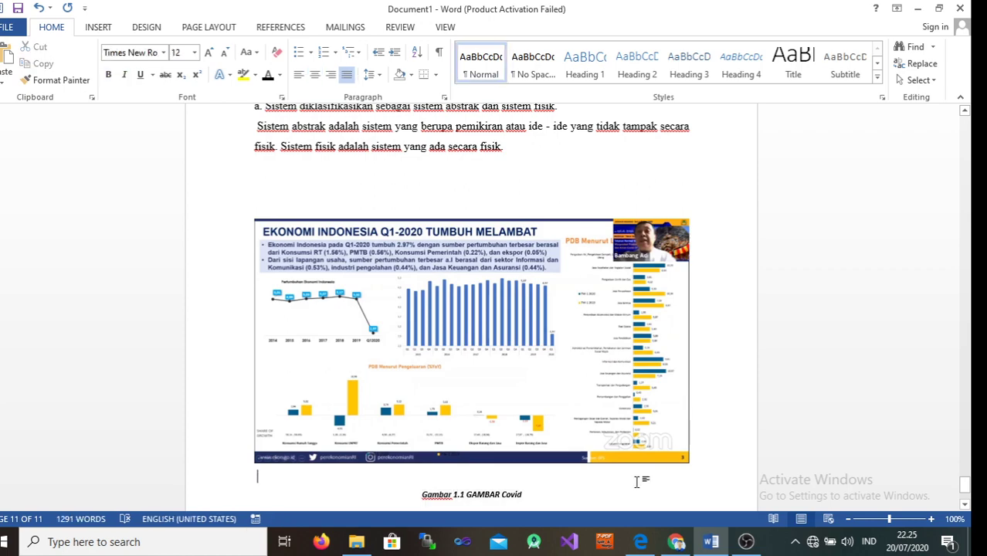
mouse_move(966, 485)
left_mouse_down()
mouse_move(891, 266)
mouse_move(876, 141)
mouse_move(901, 214)
left_mouse_up()
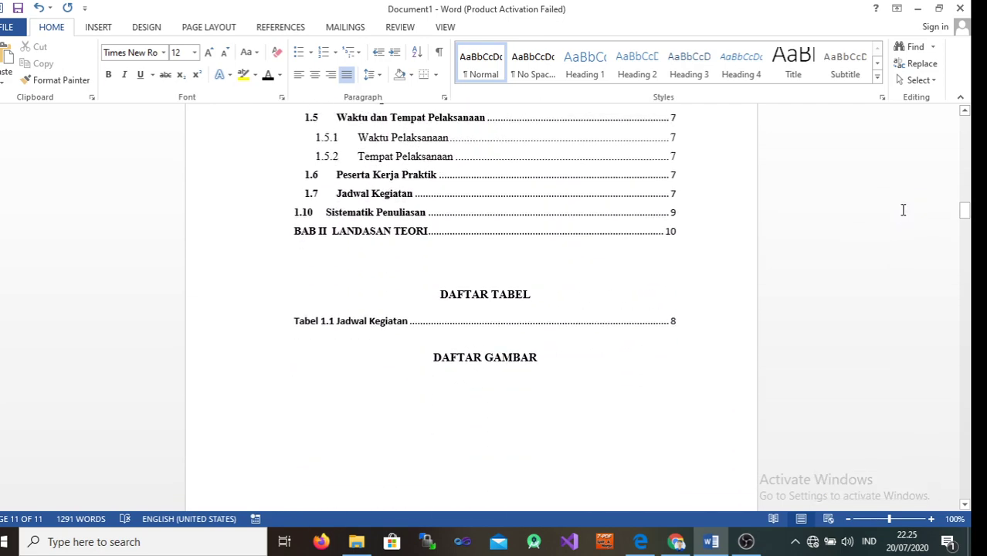
- Add a new empty paragraph below the DAFTAR GAMBAR heading
left_click(592, 363)
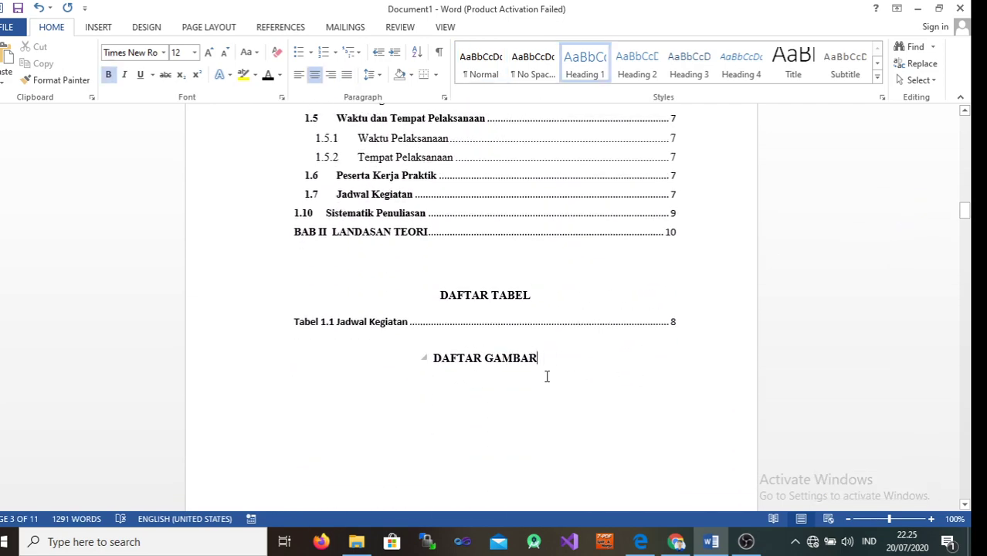
key("Return")
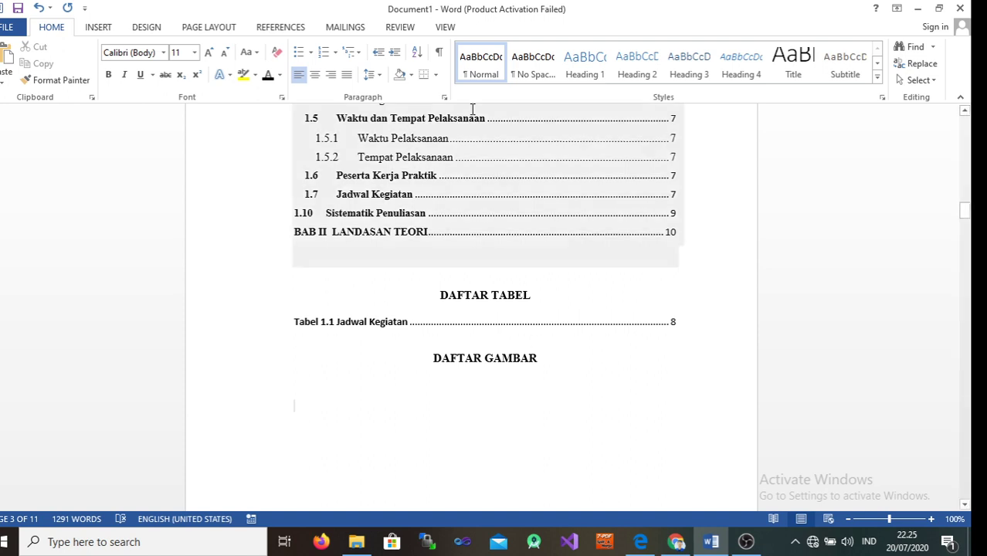
left_click(281, 29)
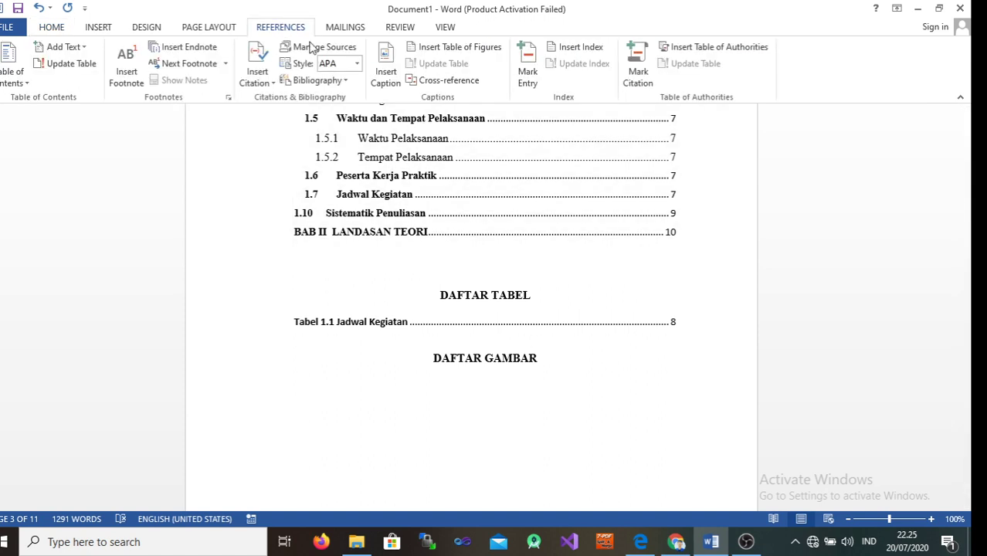
left_click(394, 91)
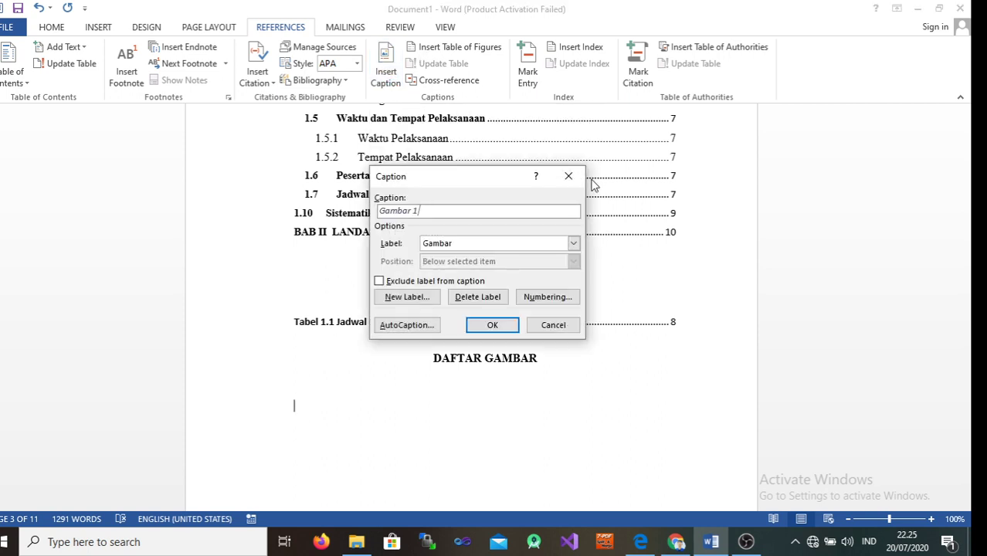
left_click(568, 176)
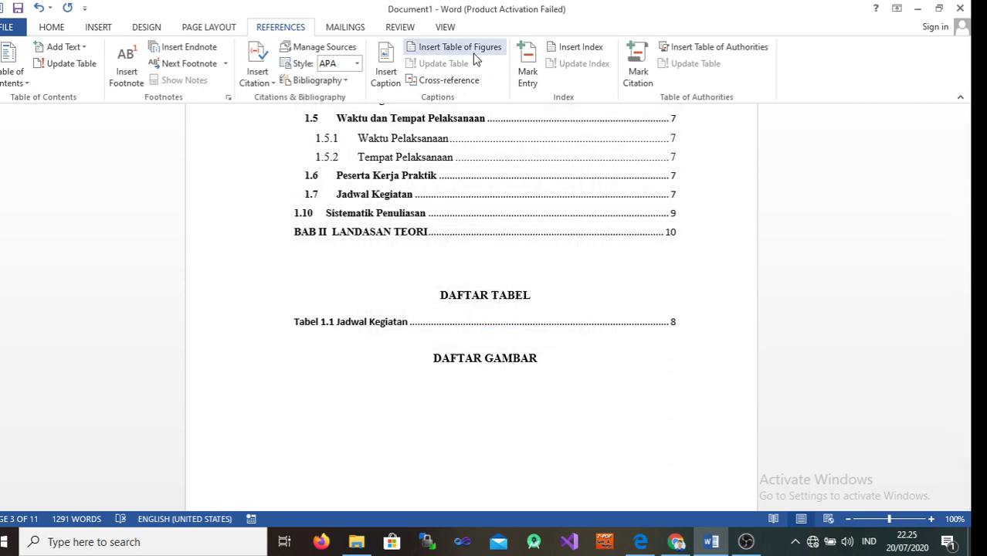
- Insert a table of figures with the Gambar caption label and follow its entry to page 11
left_click(475, 48)
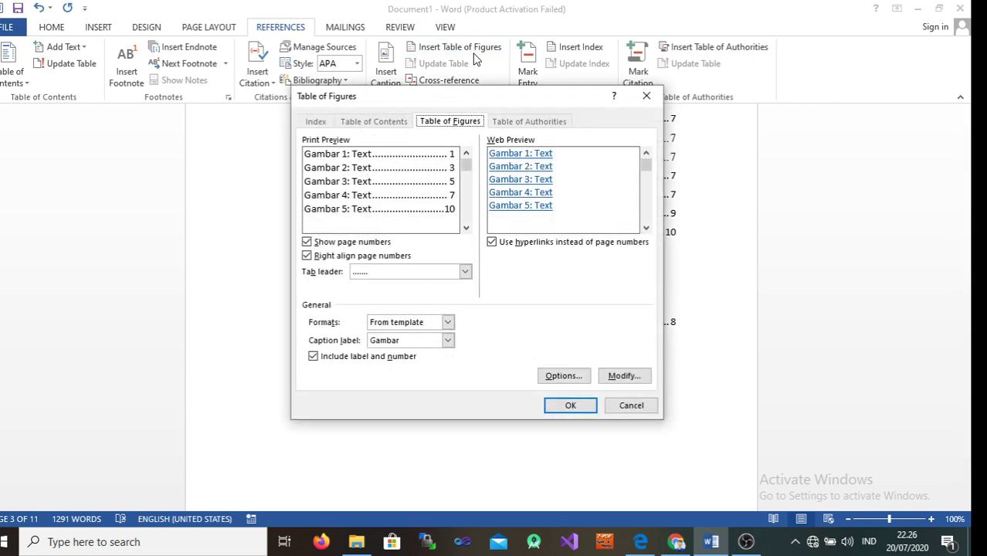
left_click(447, 340)
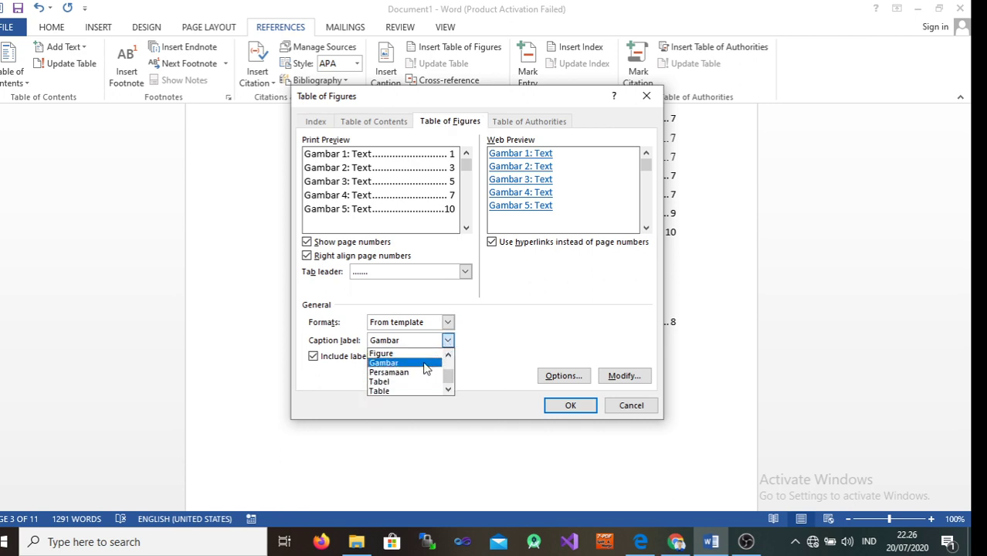
left_click(424, 363)
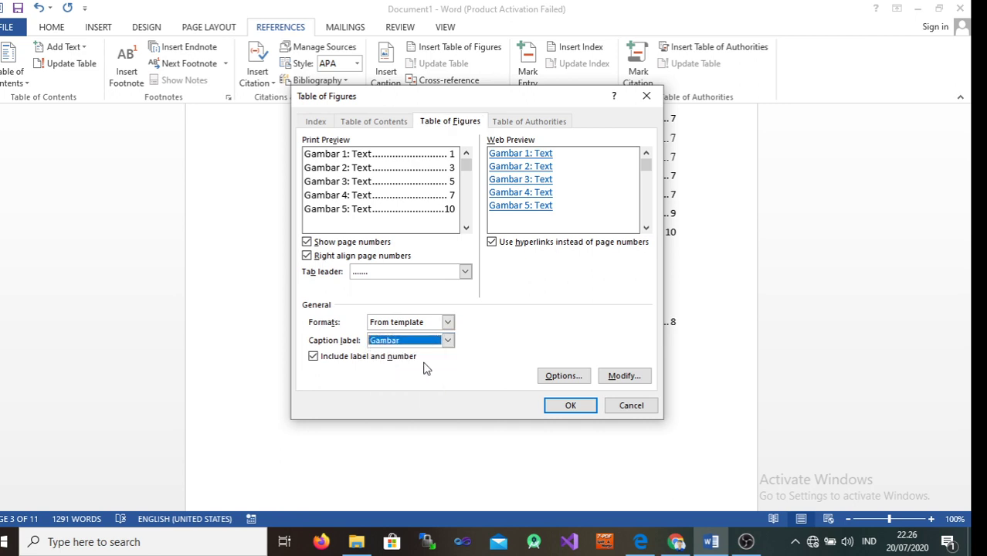
left_click(554, 408)
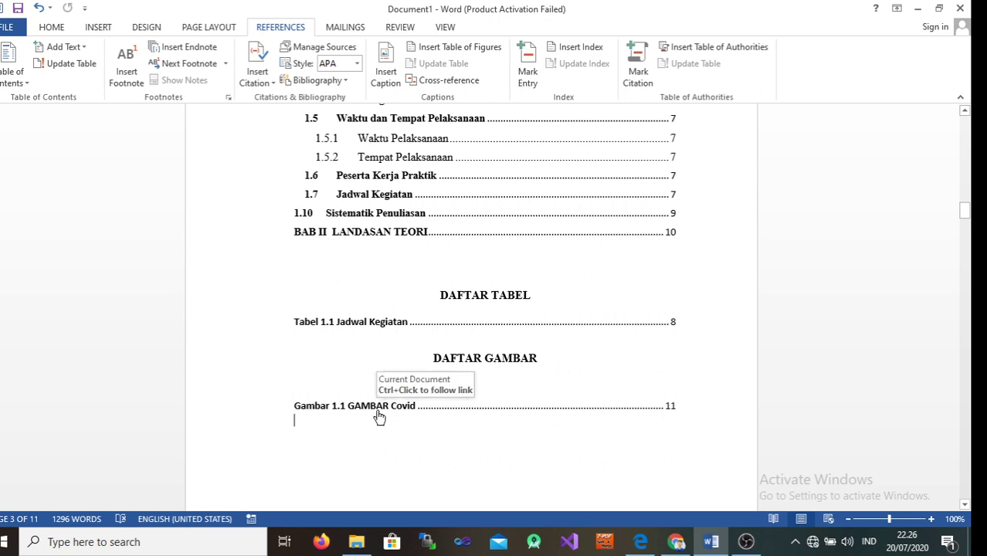
left_click(379, 414, "ctrl")
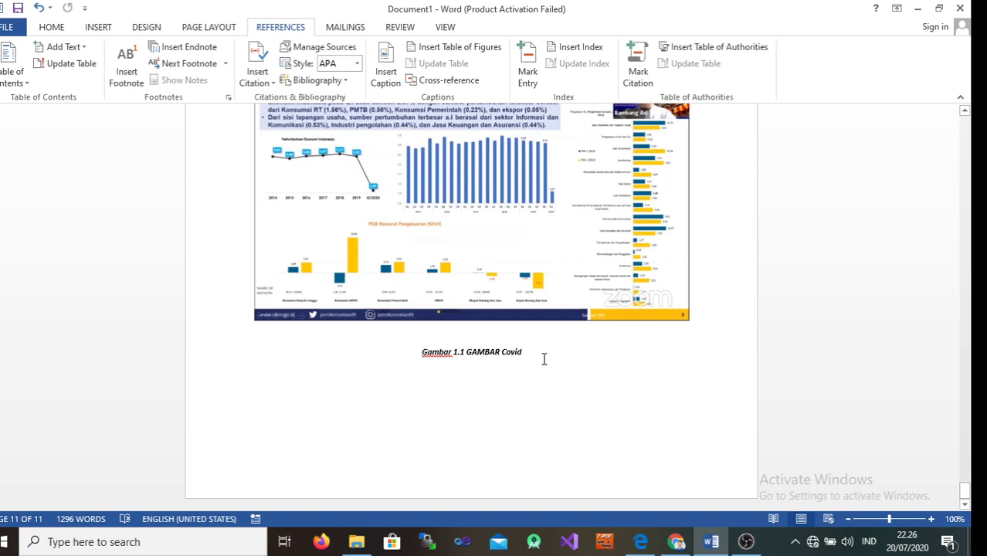
- Replace the picture's old caption with a new 'Gambar 1.2 covid' caption
key("BackSpace")
key("BackSpace")
key("BackSpace")
key("BackSpace")
key("BackSpace")
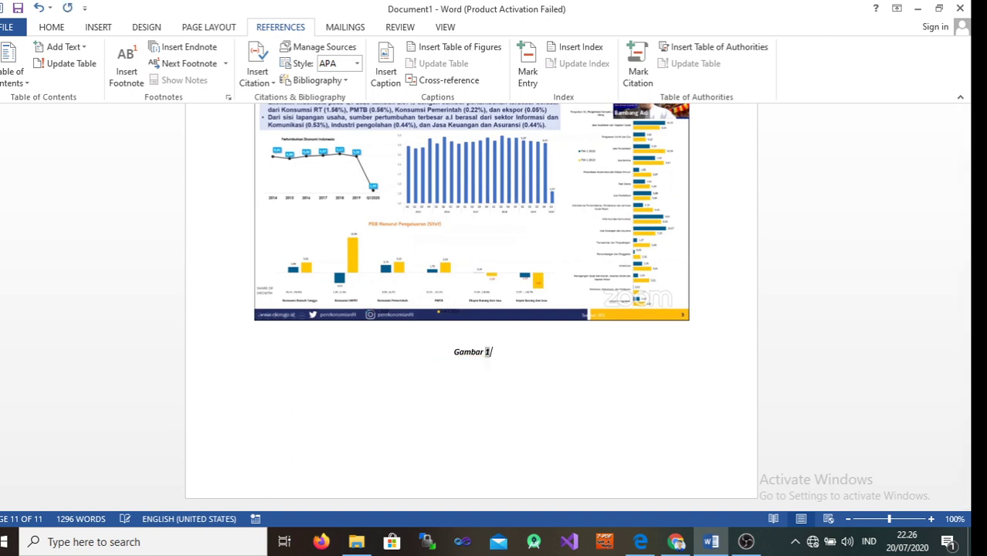
key("BackSpace")
key("BackSpace")
key("BackSpace")
key("BackSpace")
key("BackSpace")
key("BackSpace")
left_click(386, 76)
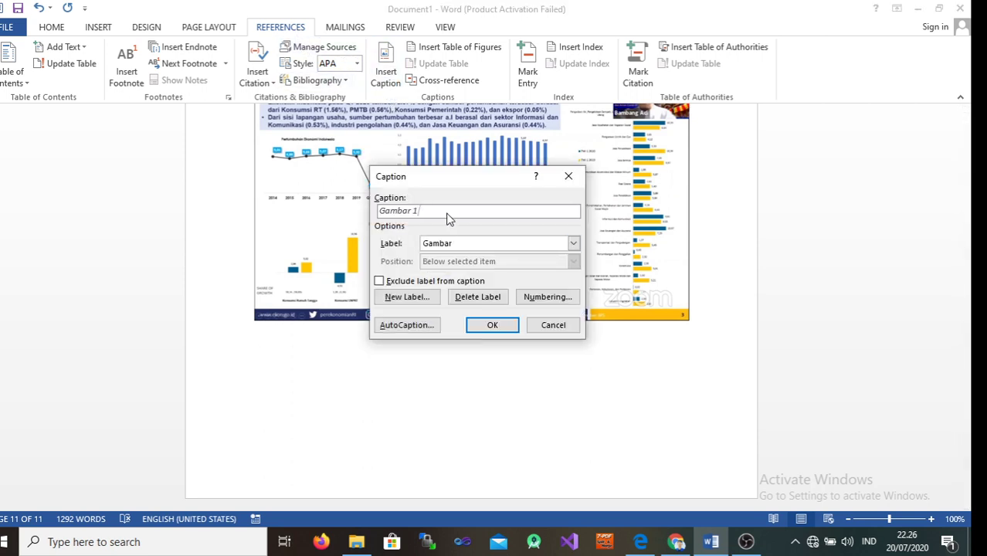
type(".2 covid")
left_click(491, 325)
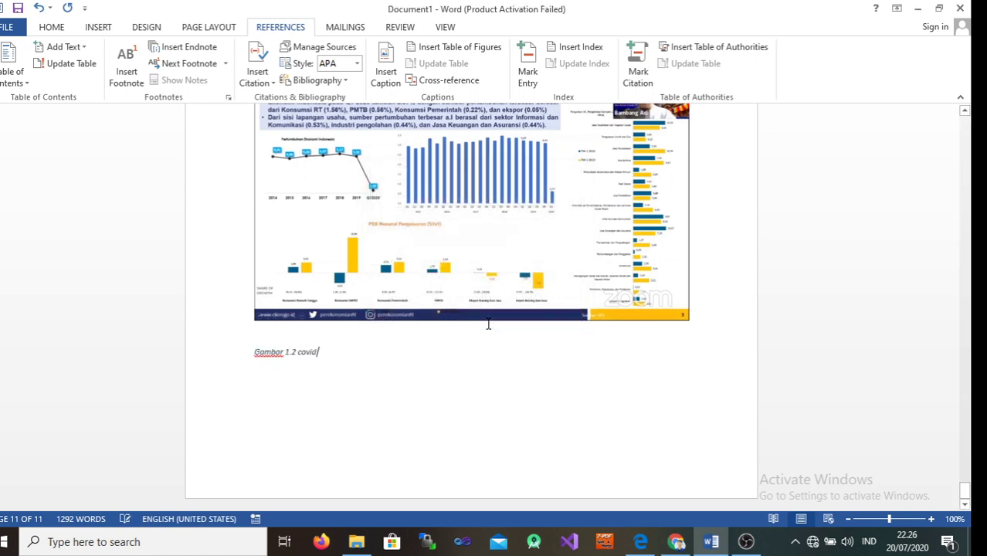
- Make the 'Gambar 1' caption label bold and apply the font colour
left_click_drag(284, 365, 313, 368)
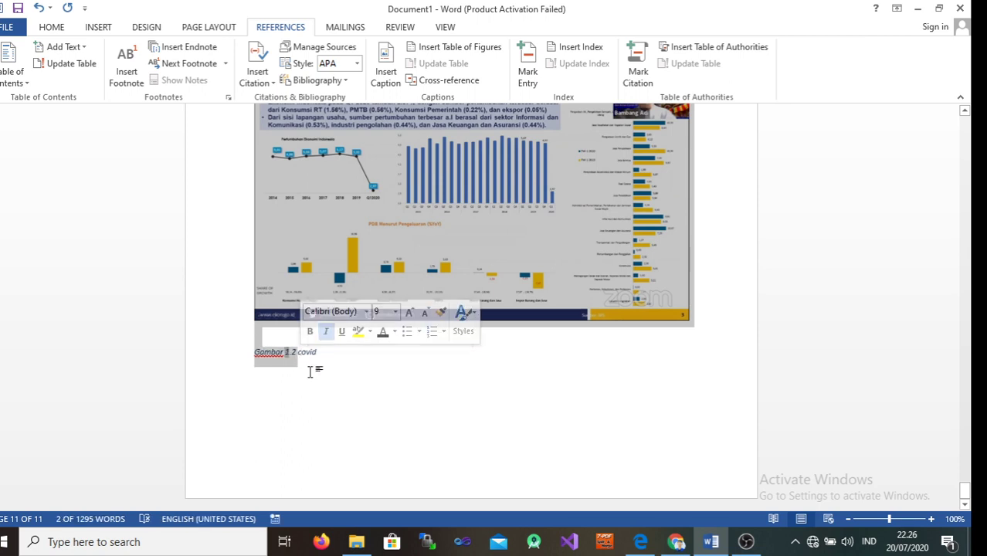
left_click(252, 353)
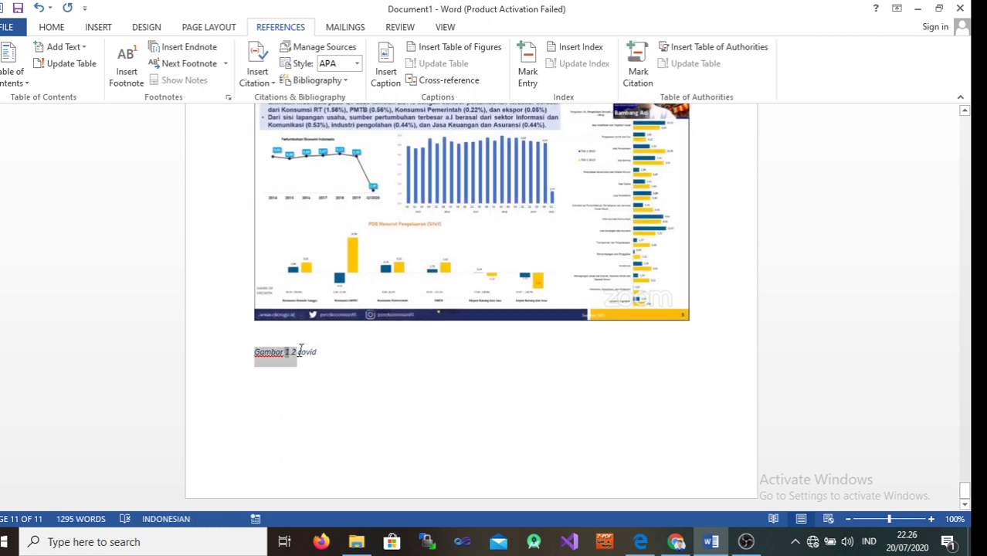
left_click_drag(251, 353, 320, 355)
left_click(325, 334)
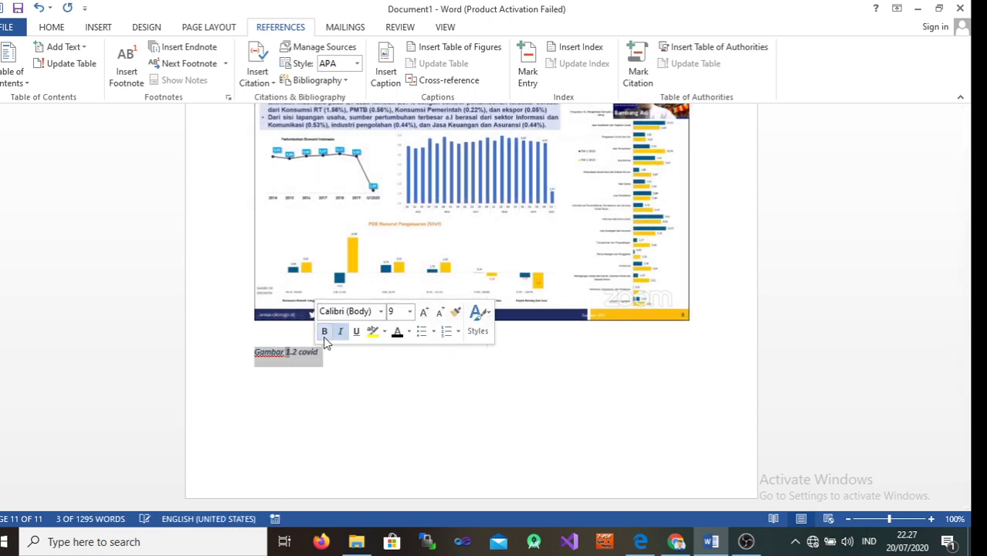
left_click(397, 333)
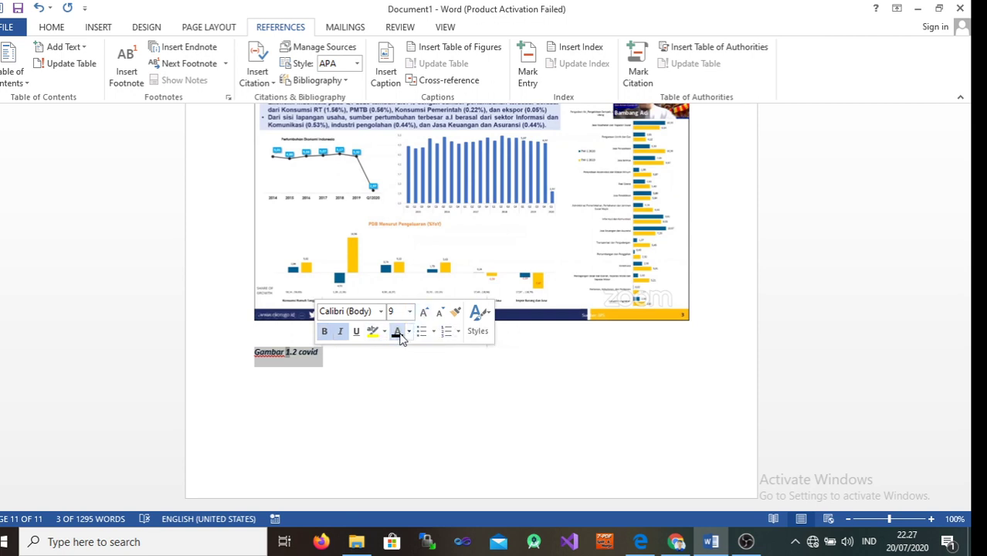
left_click(393, 380)
- Centre the 'Gambar 1.2 covid' caption under the picture, then return to the front pages
left_click(62, 28)
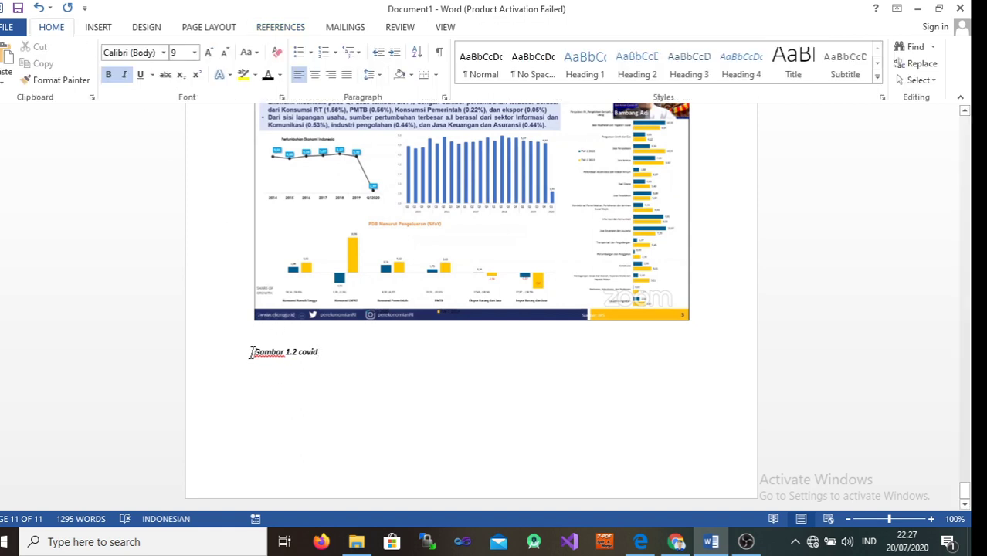
left_click_drag(251, 353, 321, 357)
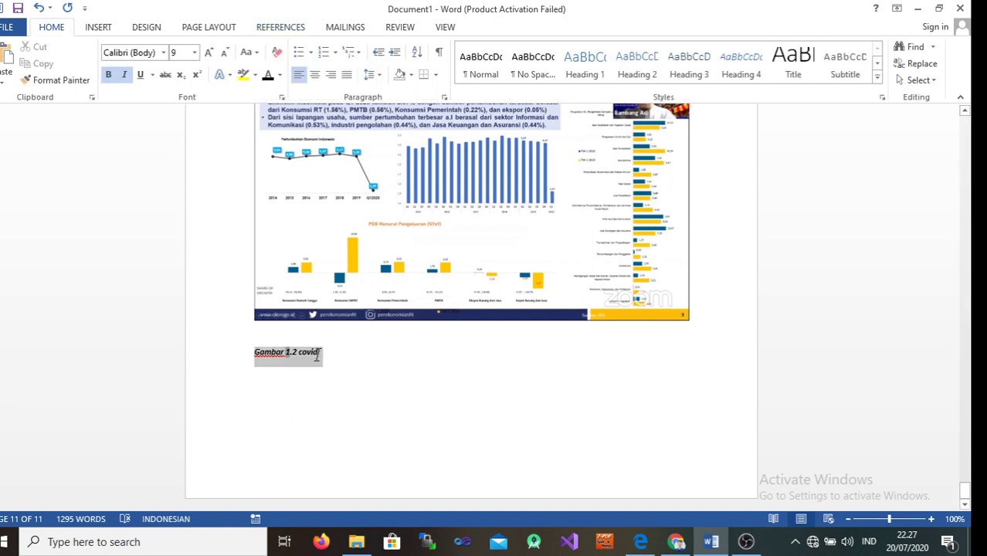
left_click(316, 77)
left_click(411, 398)
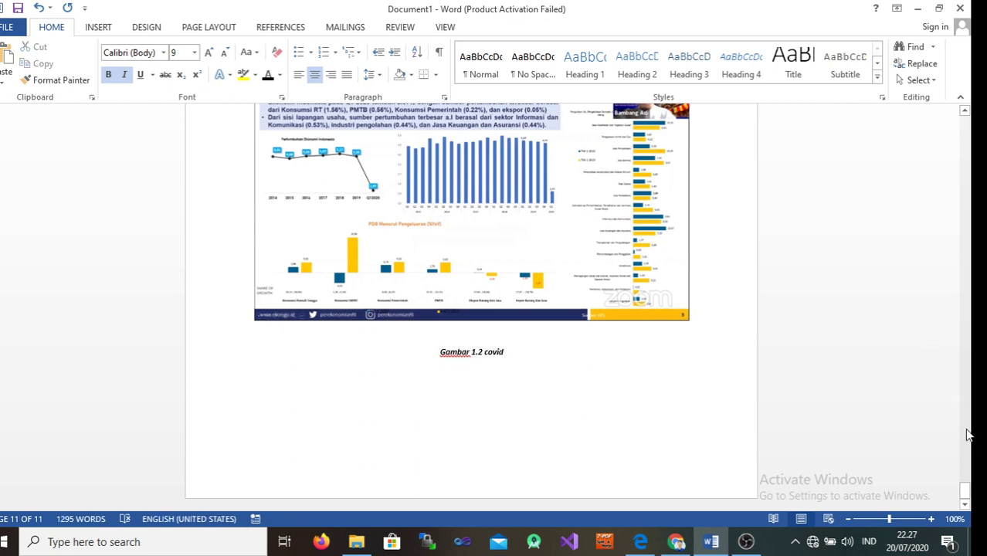
mouse_move(969, 491)
left_mouse_down()
mouse_move(931, 180)
mouse_move(932, 208)
left_mouse_up()
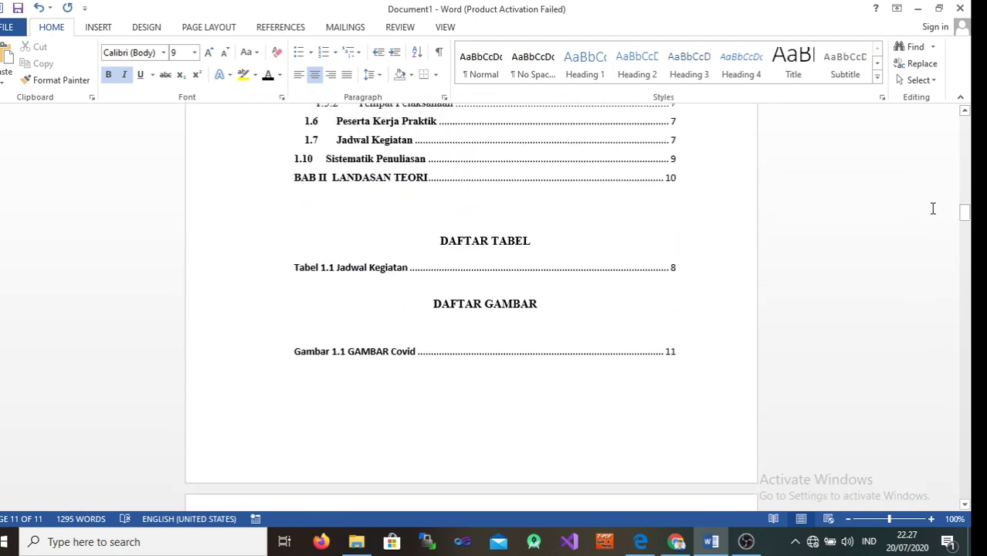
- Delete the outdated Gambar 1.1 entry and regenerate the table of figures, replacing the old one
triple_click(701, 356)
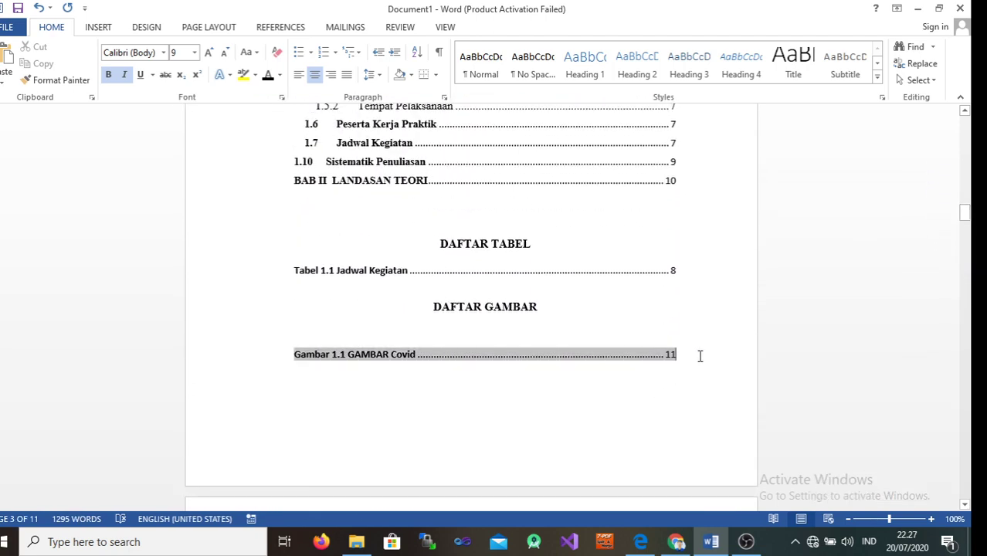
key("Delete")
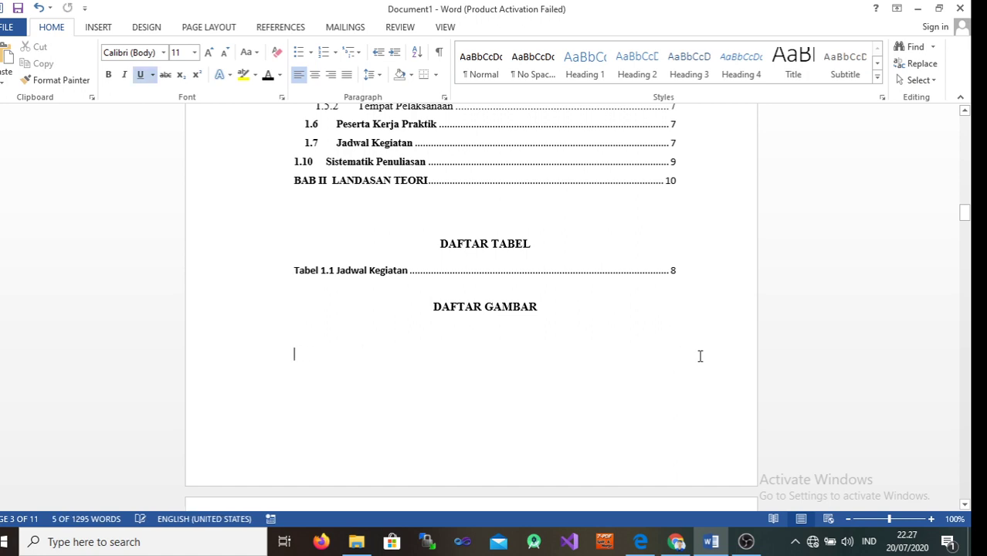
left_click(274, 28)
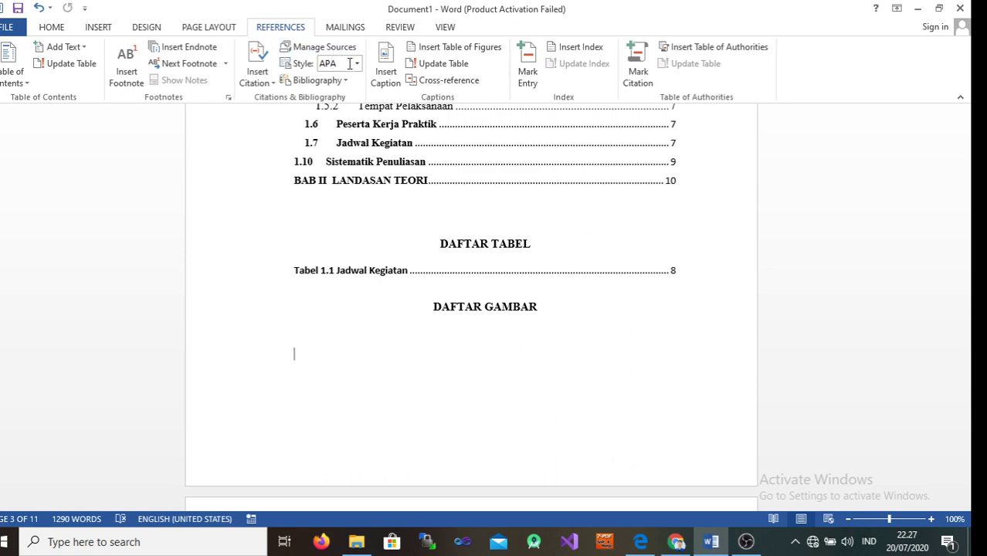
left_click(432, 57)
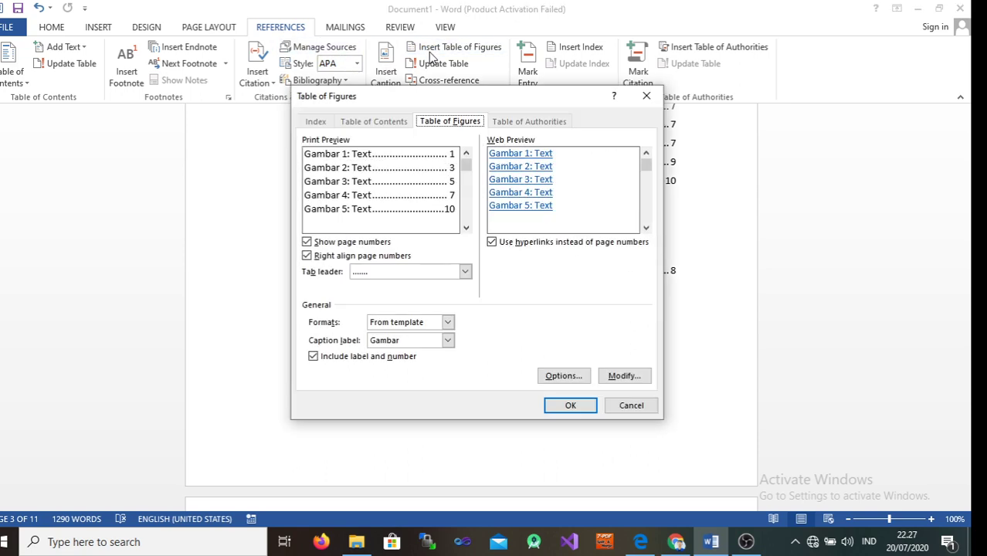
left_click(571, 407)
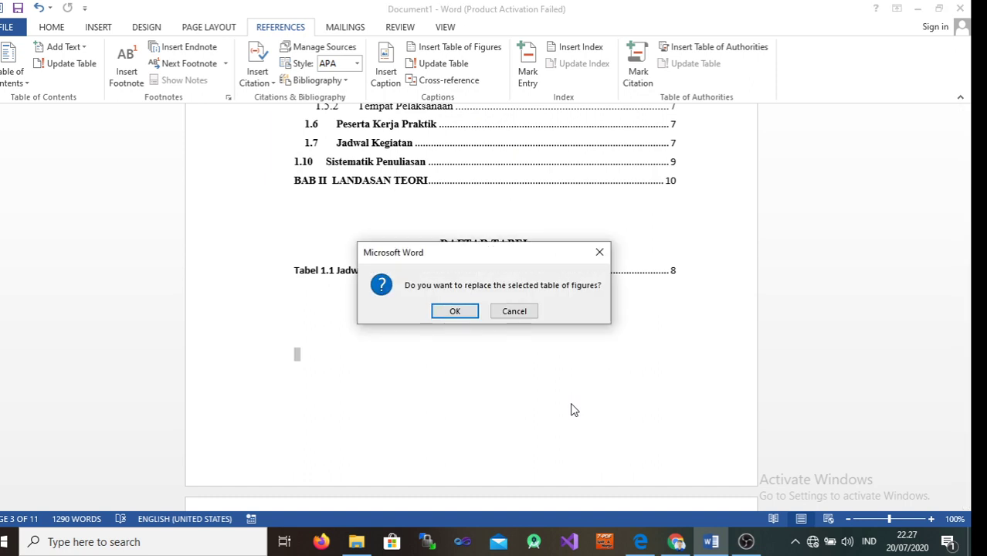
left_click(467, 312)
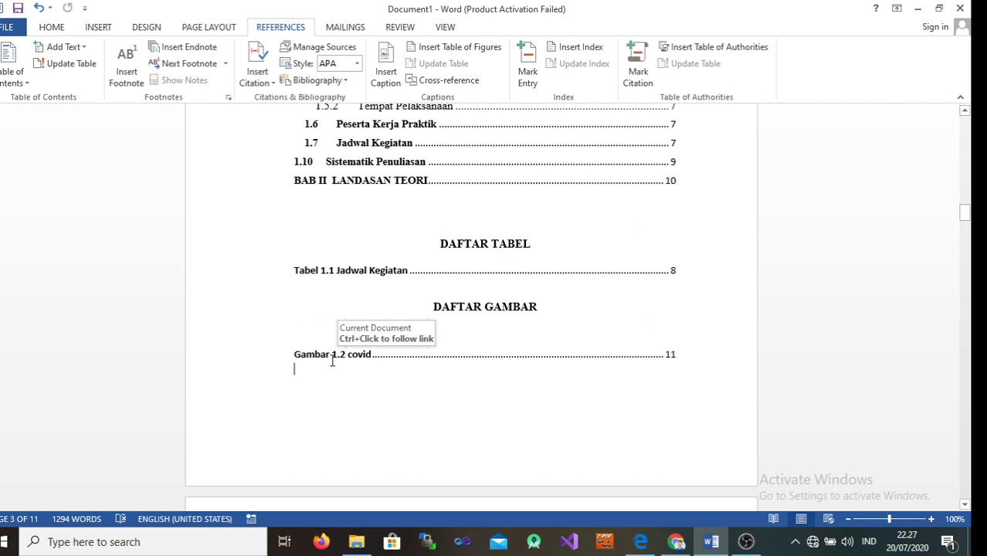
- Follow the new 'Gambar 1.2 covid' entry to its figure on page 11
left_click(333, 357)
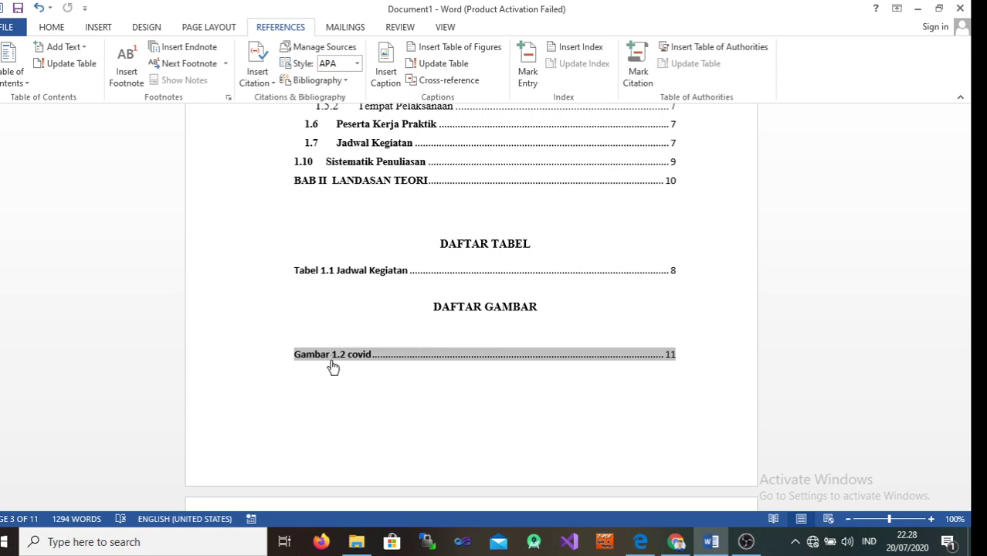
left_click(331, 360, "ctrl")
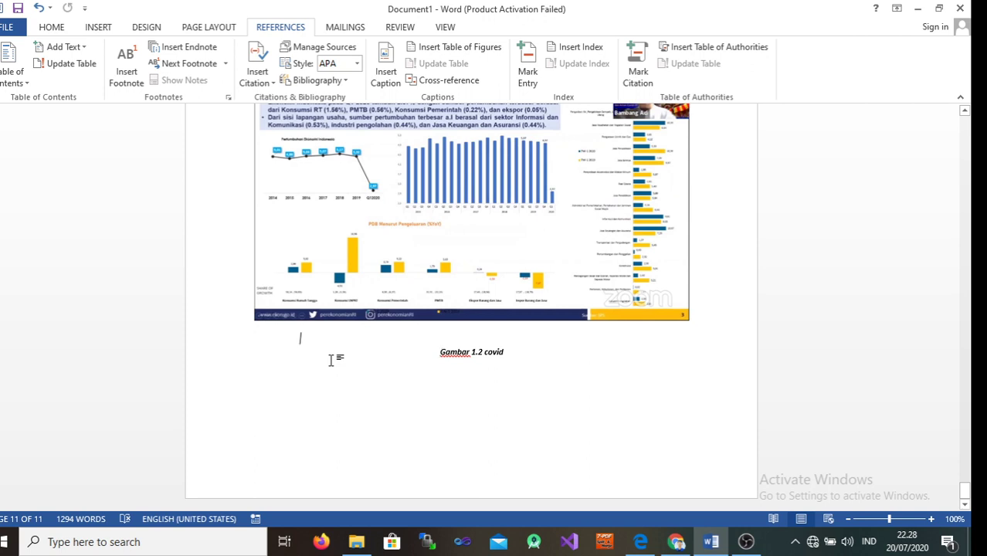
scroll(332, 360, "up", 1)
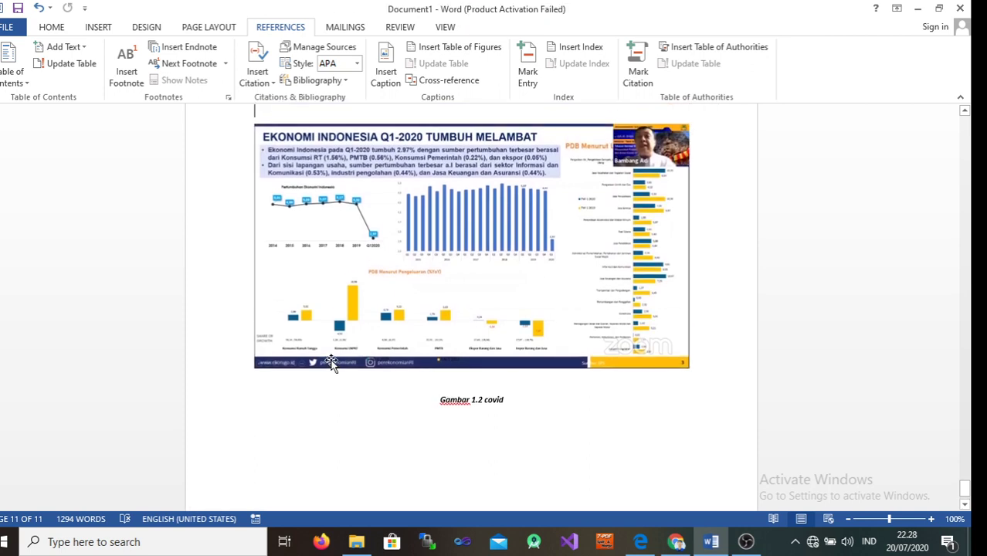